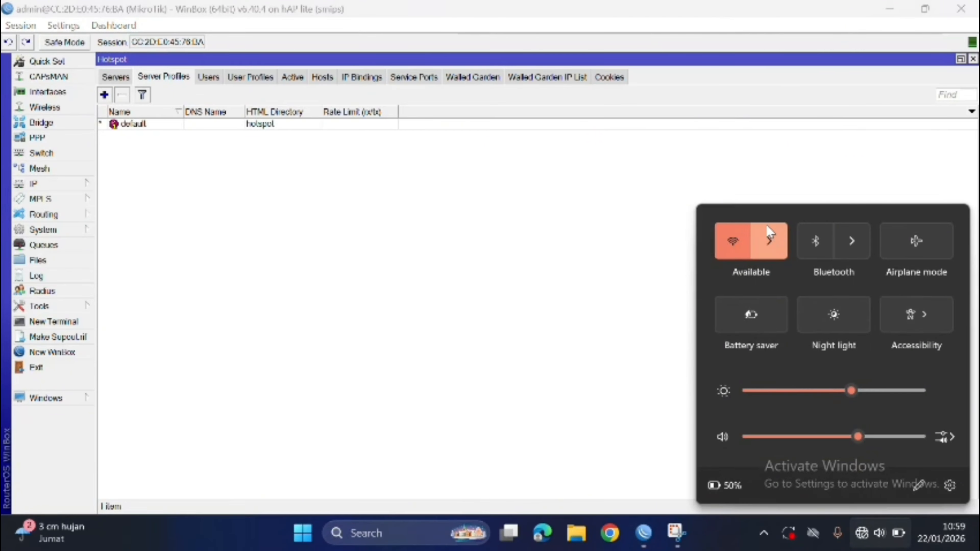
Turn off the computer's Wi-Fi in Windows and return to the router configuration
left_click(732, 240)
left_click(538, 239)
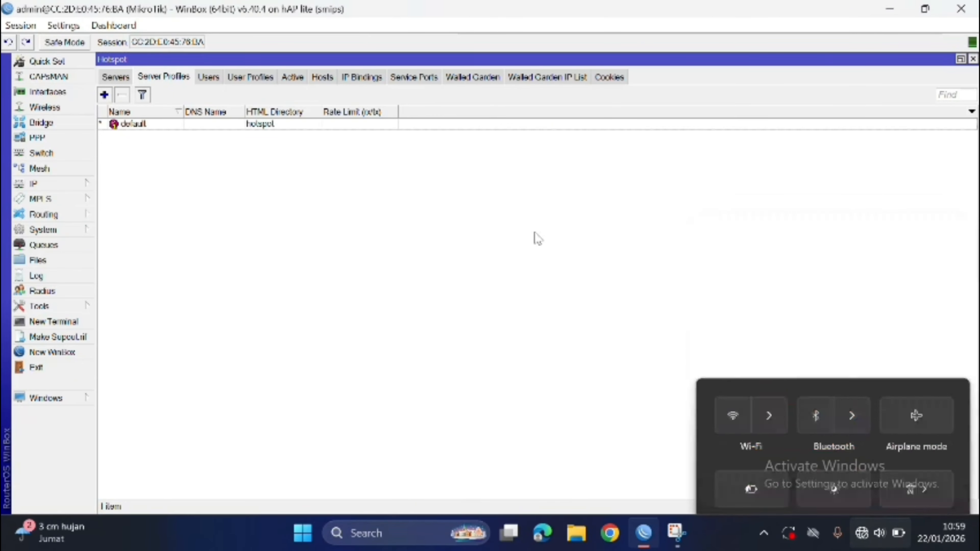
left_click(71, 185)
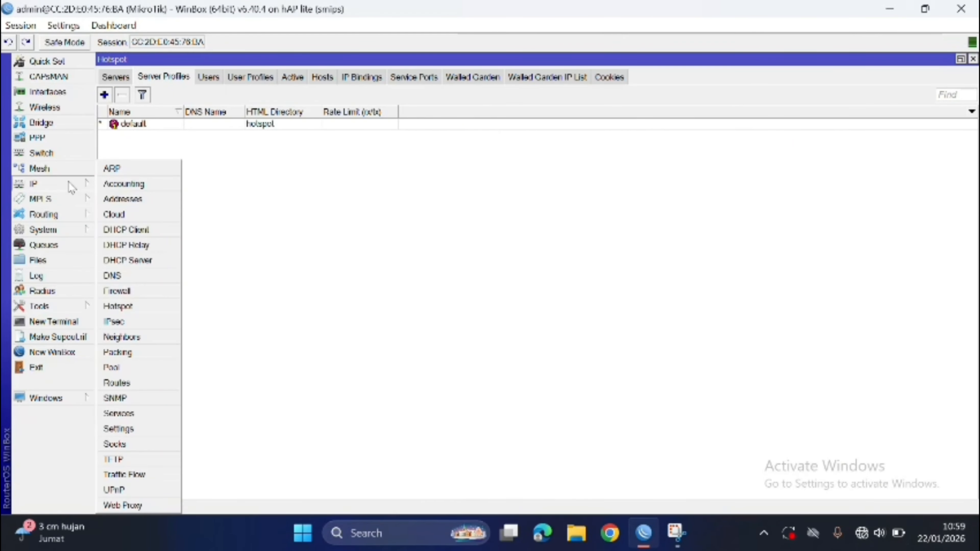
left_click(226, 198)
Rename the ether1 interface as ether1-inet and apply the change
left_click(62, 95)
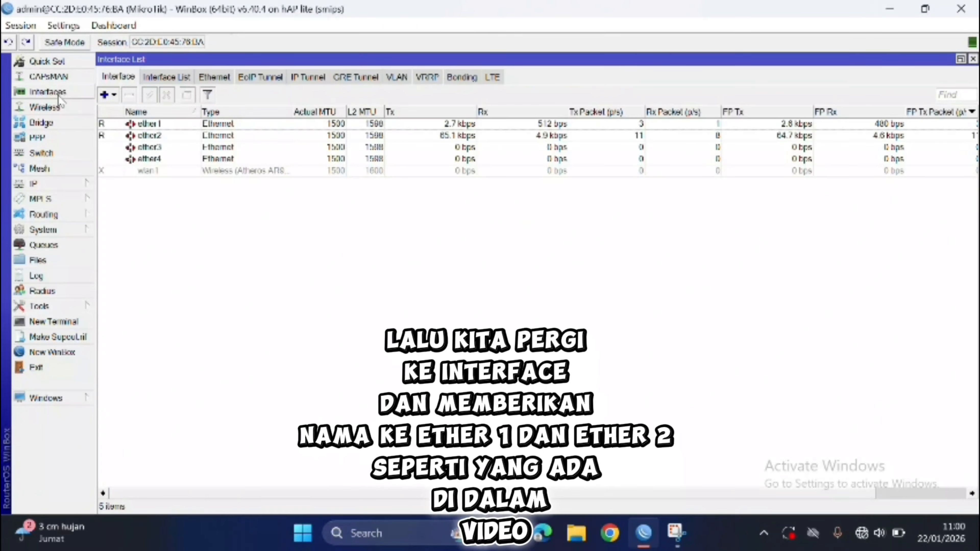
double_click(150, 124)
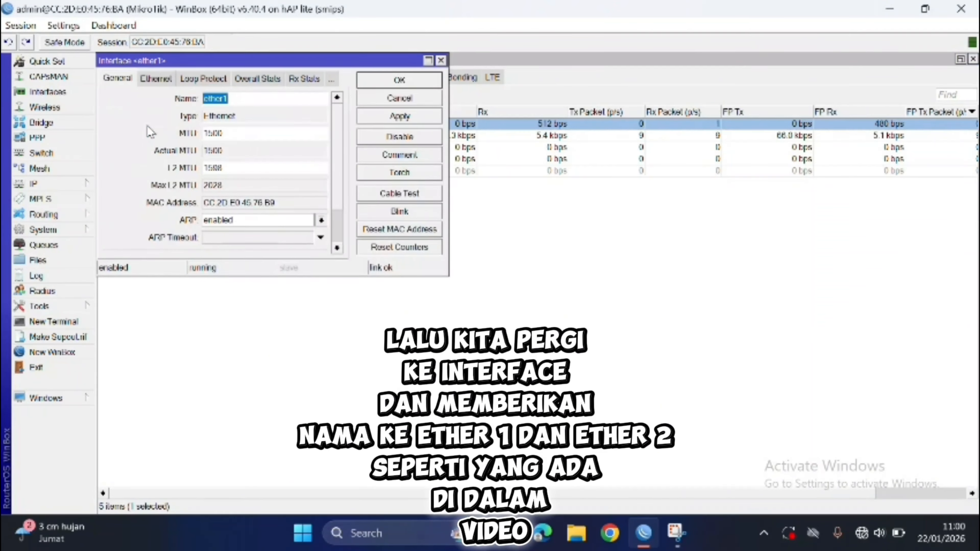
left_click(256, 103)
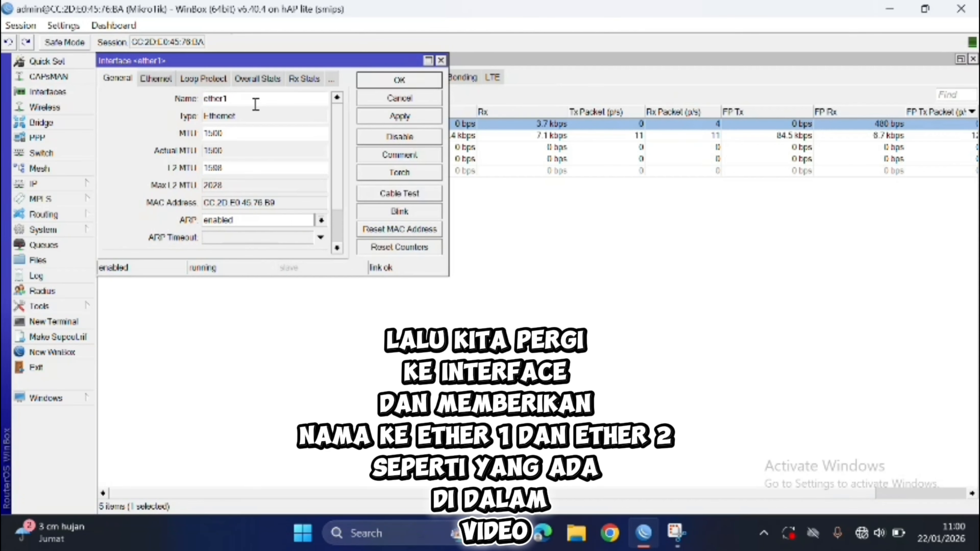
type("inet")
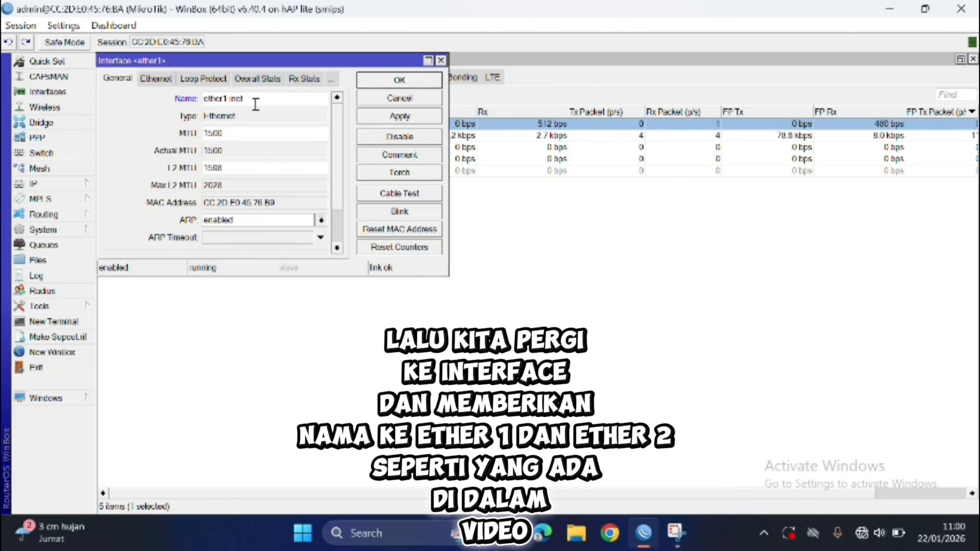
left_click(401, 122)
left_click(393, 80)
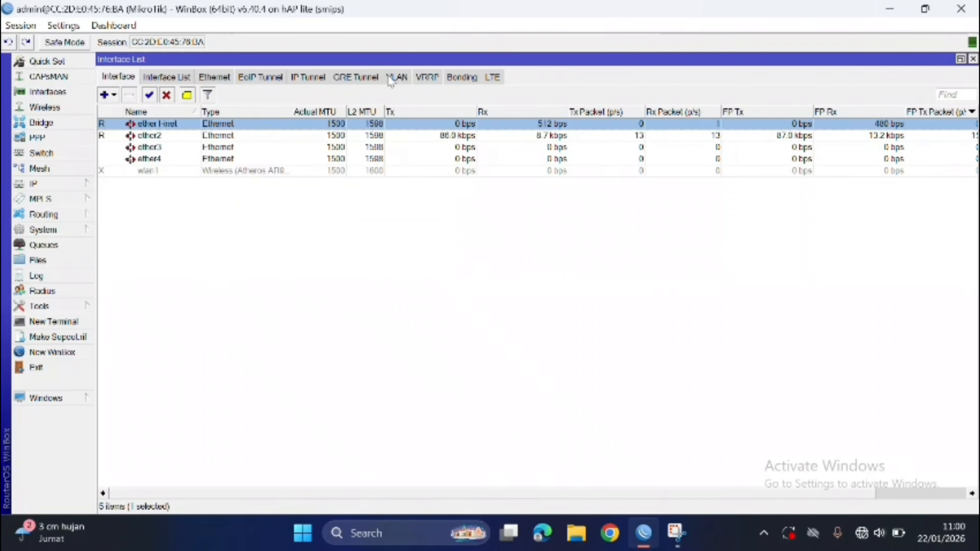
Rename the ether2 interface as ether2-lan and apply the change
double_click(139, 135)
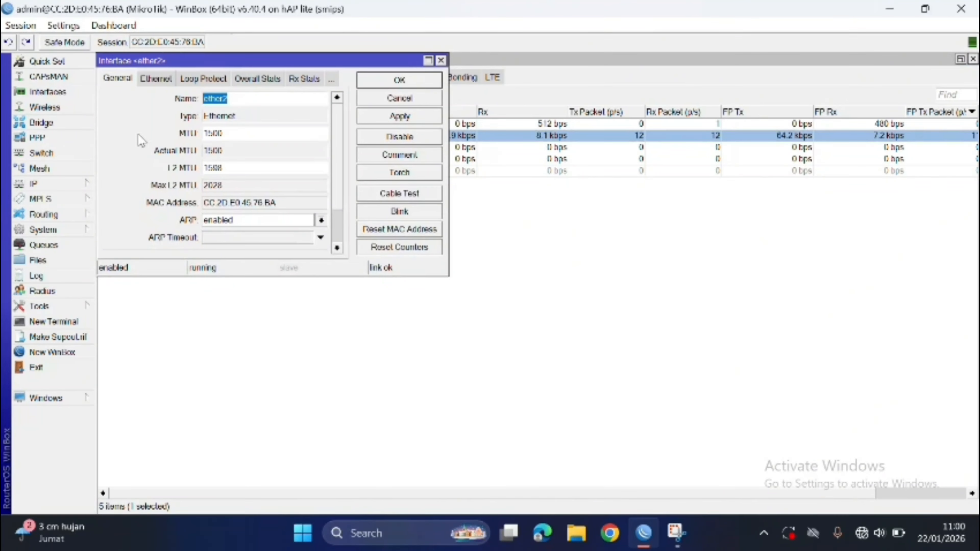
left_click(269, 98)
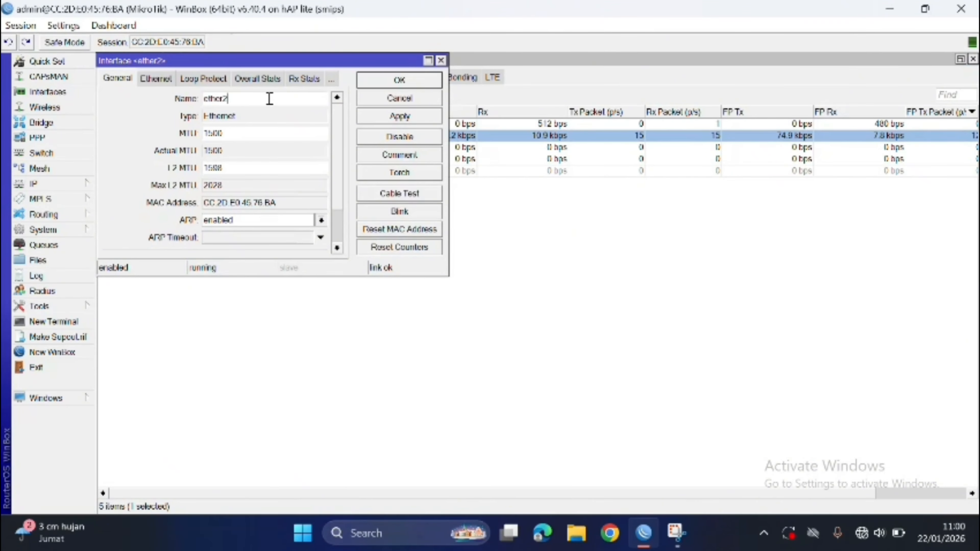
type("(")
left_click(373, 117)
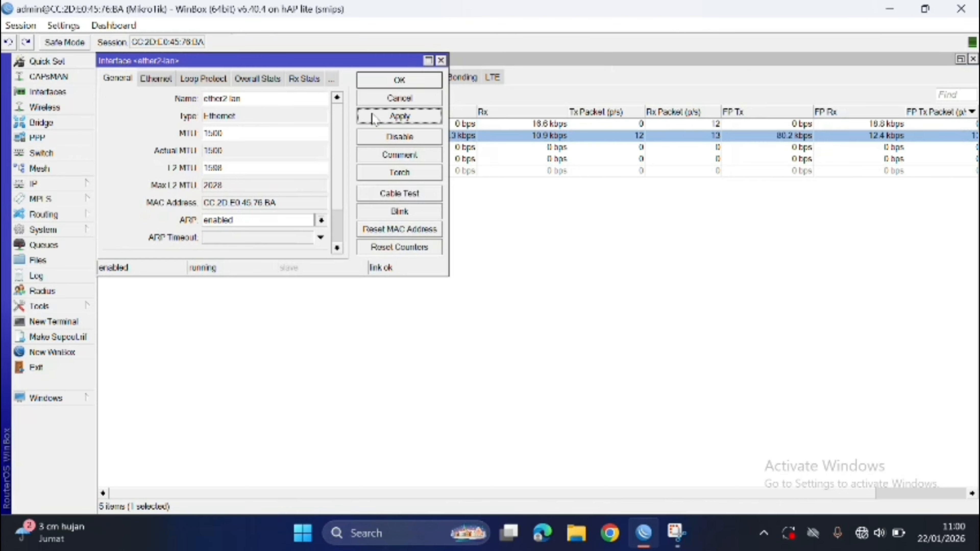
left_click(384, 81)
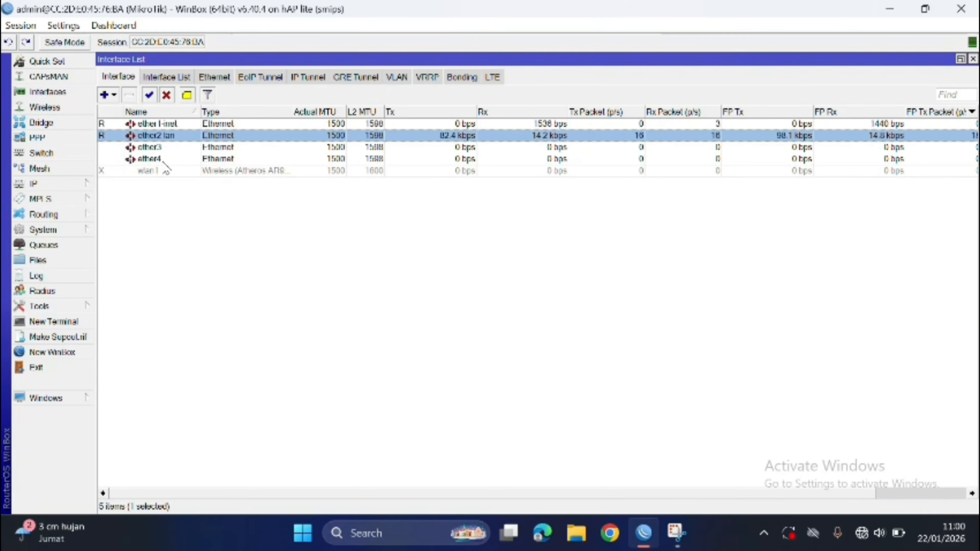
Enable the wlan1 wireless interface and set its mode to ap bridge
left_click(158, 170)
left_click(149, 96)
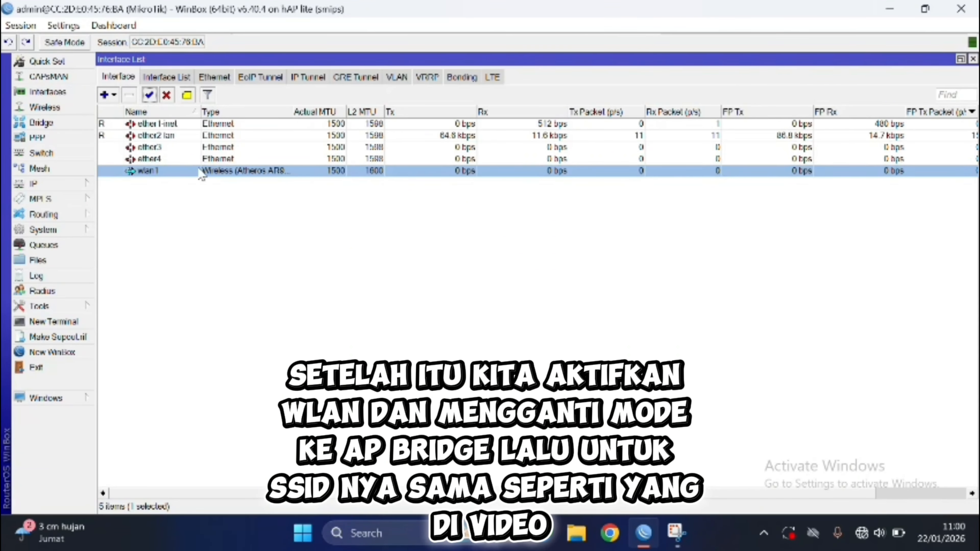
double_click(165, 172)
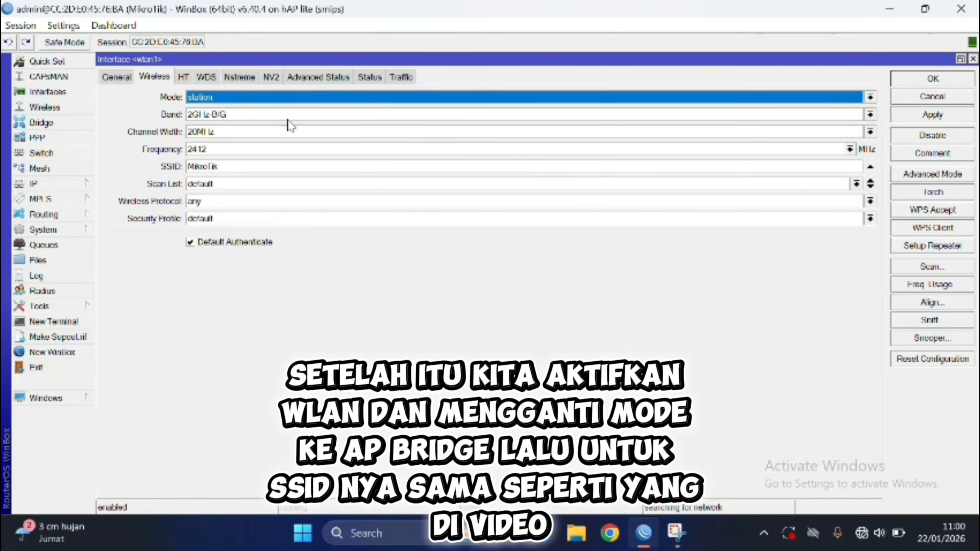
left_click(872, 98)
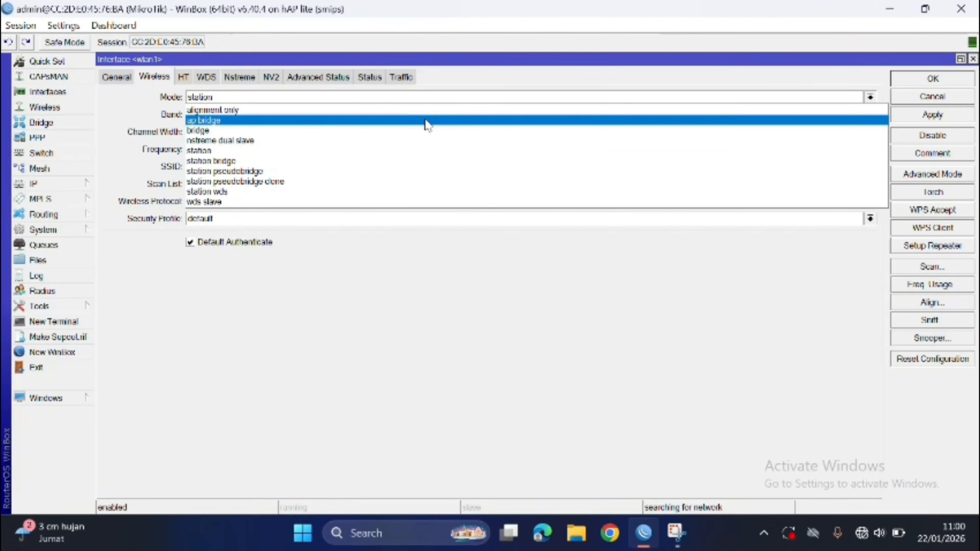
left_click(429, 121)
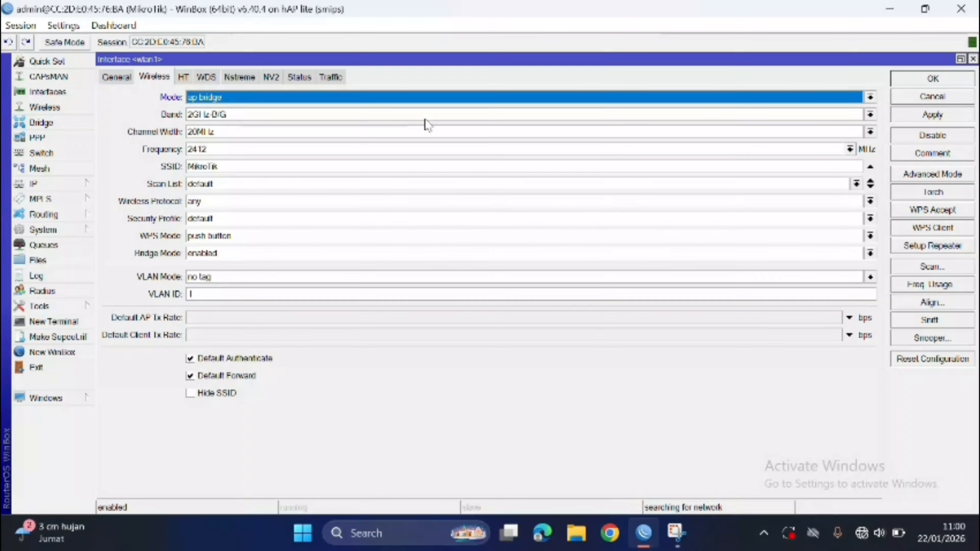
Set wlan1's band to 2GHz-B/G/N and its SSID to "MikroTik kelompok 7", then save the wireless settings
left_click(870, 115)
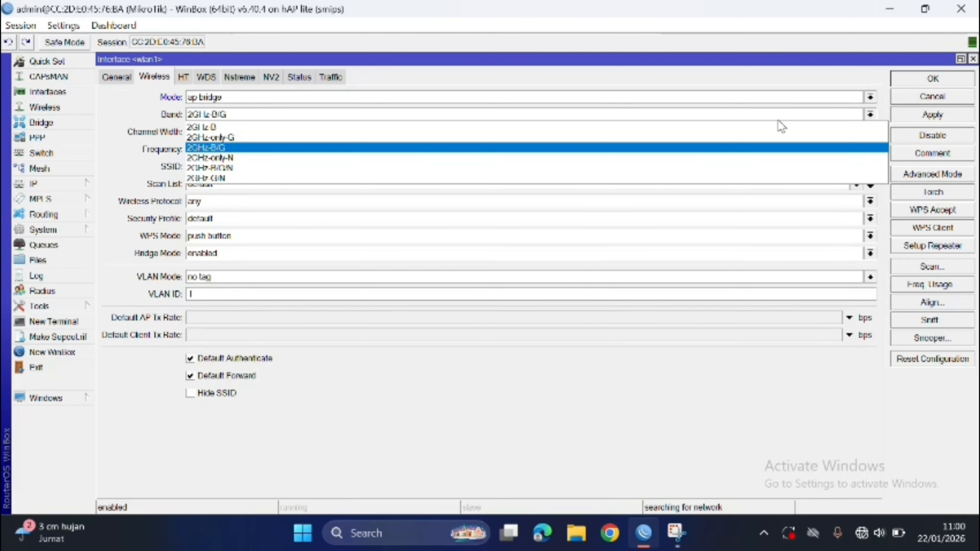
left_click(307, 168)
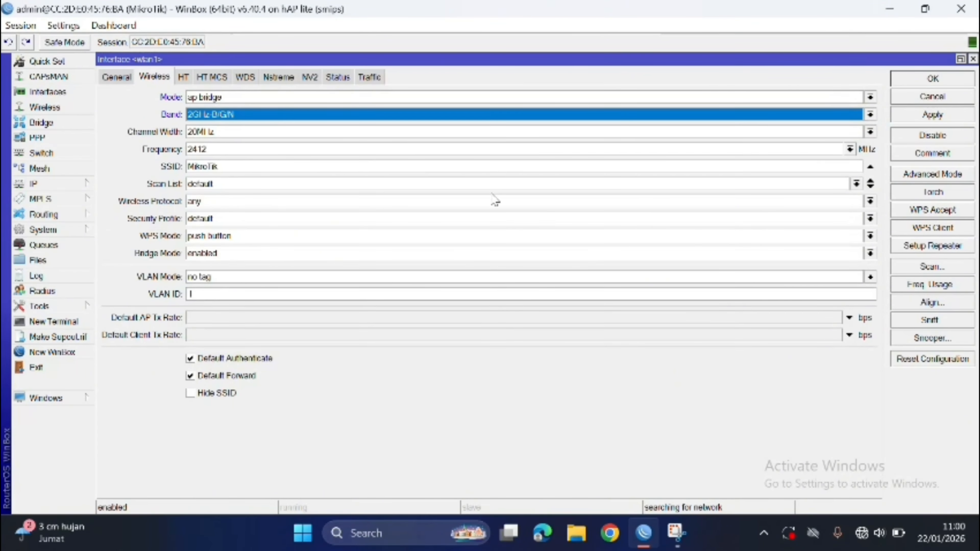
left_click(423, 164)
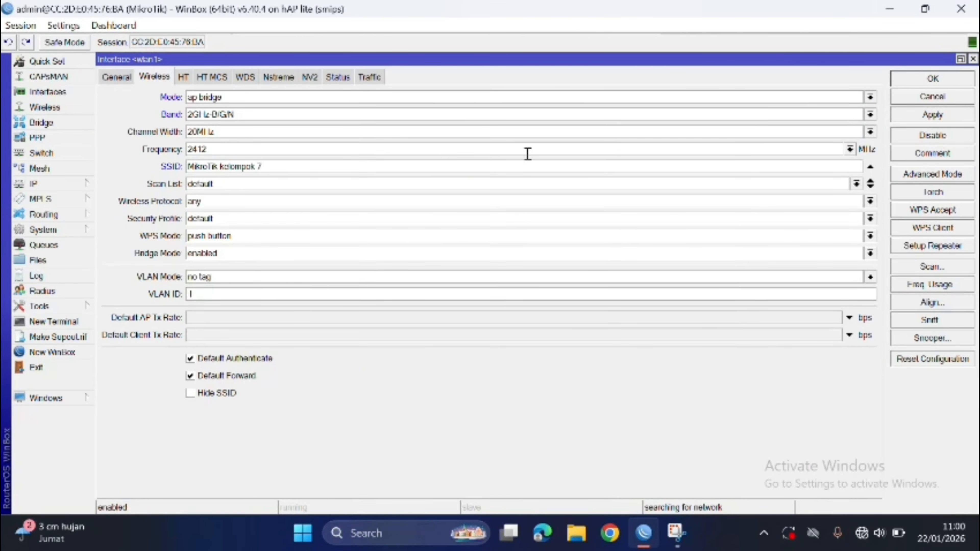
left_click(933, 115)
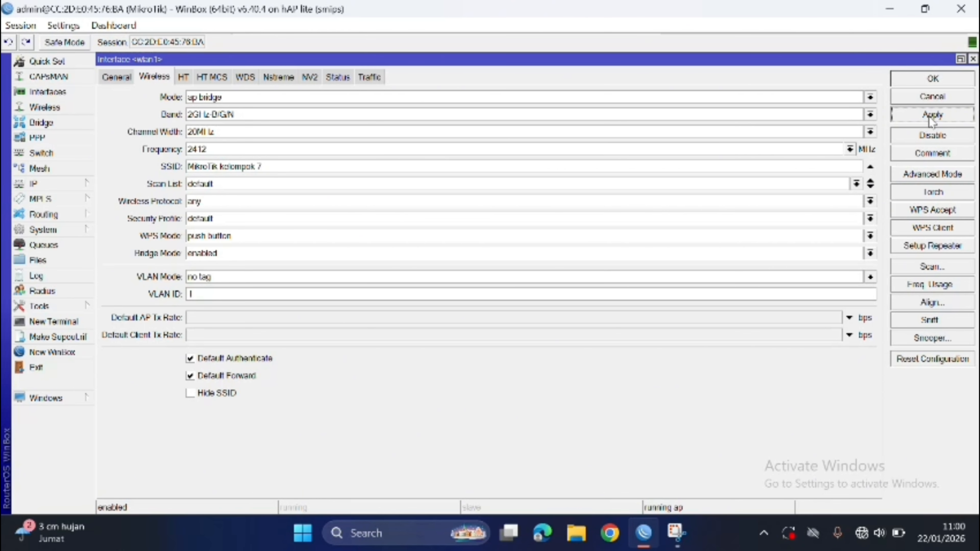
left_click(933, 78)
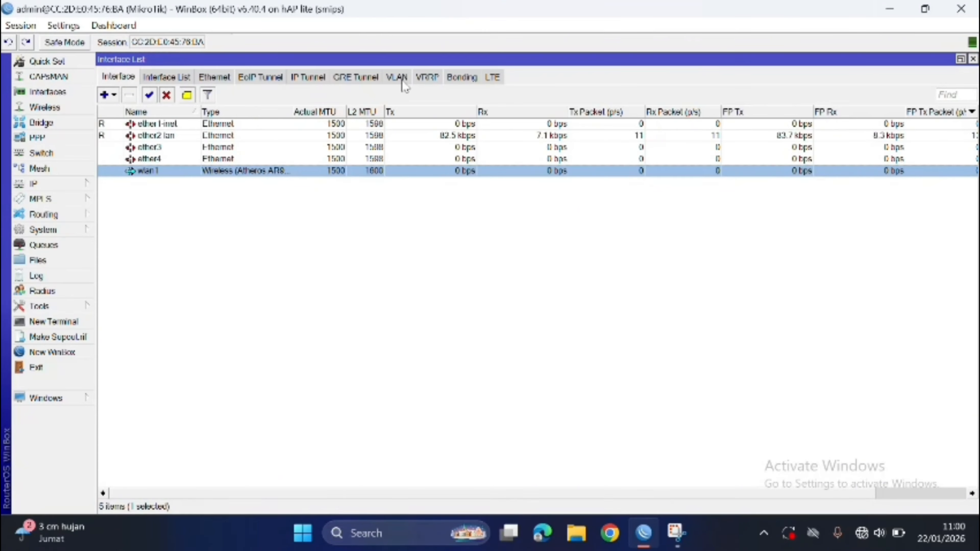
Add a DHCP client on the ether1-inet interface, keeping peer DNS, peer NTP and the default route enabled
left_click(61, 184)
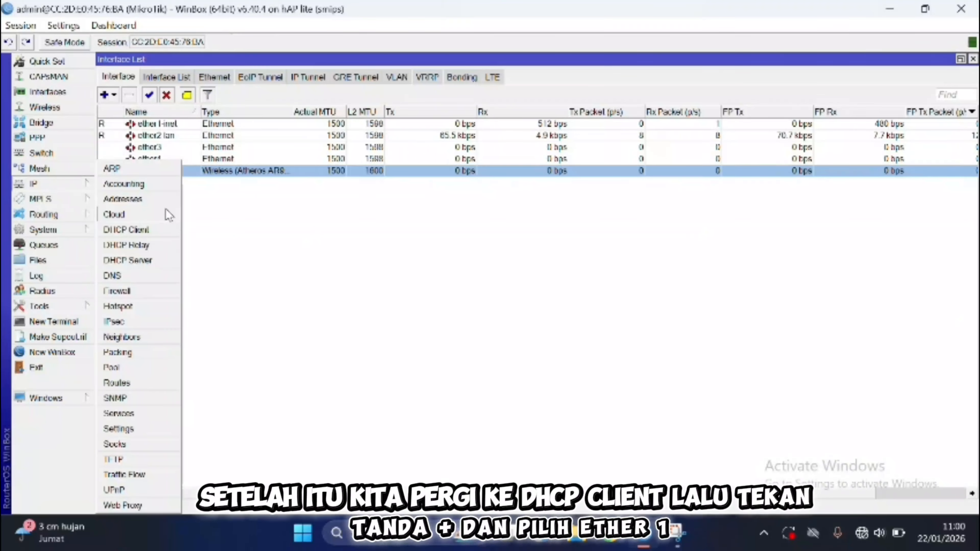
left_click(159, 232)
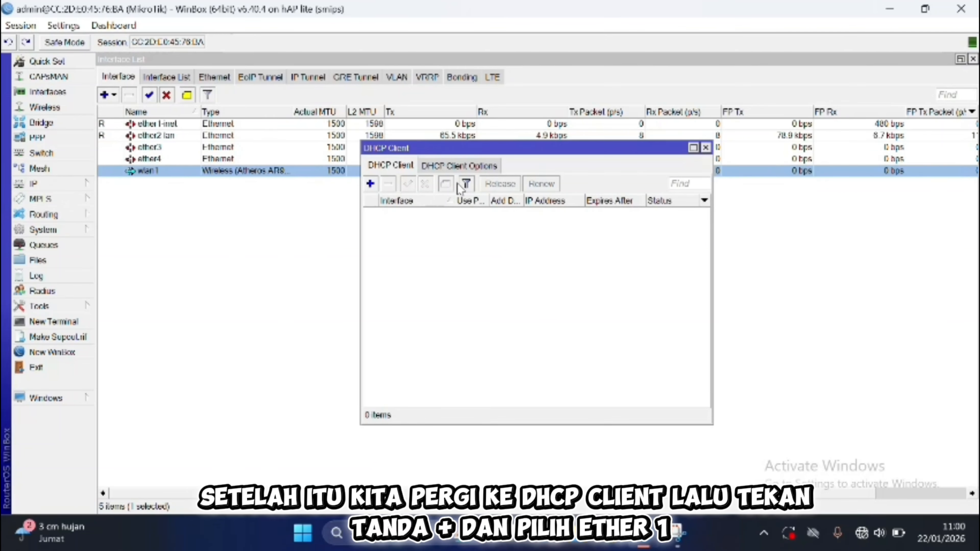
left_click(370, 184)
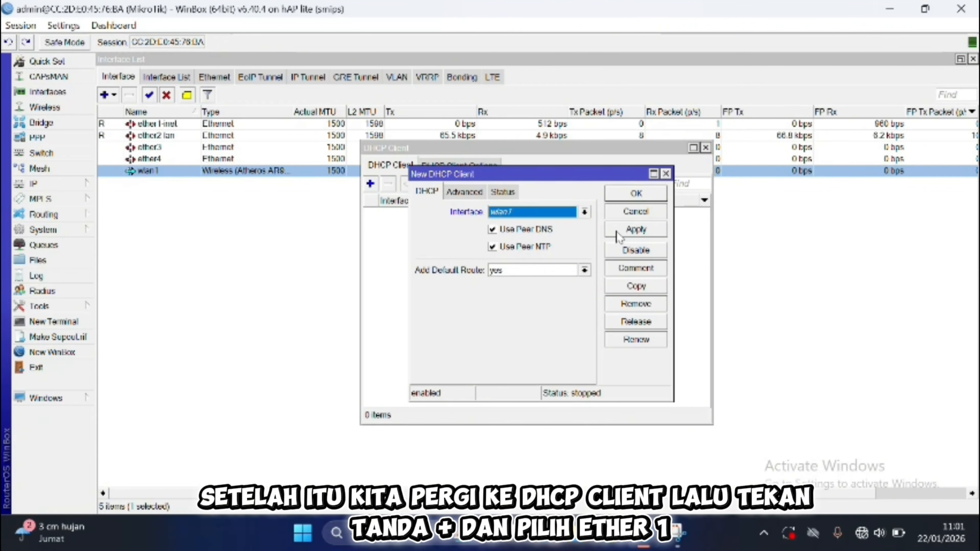
left_click(584, 212)
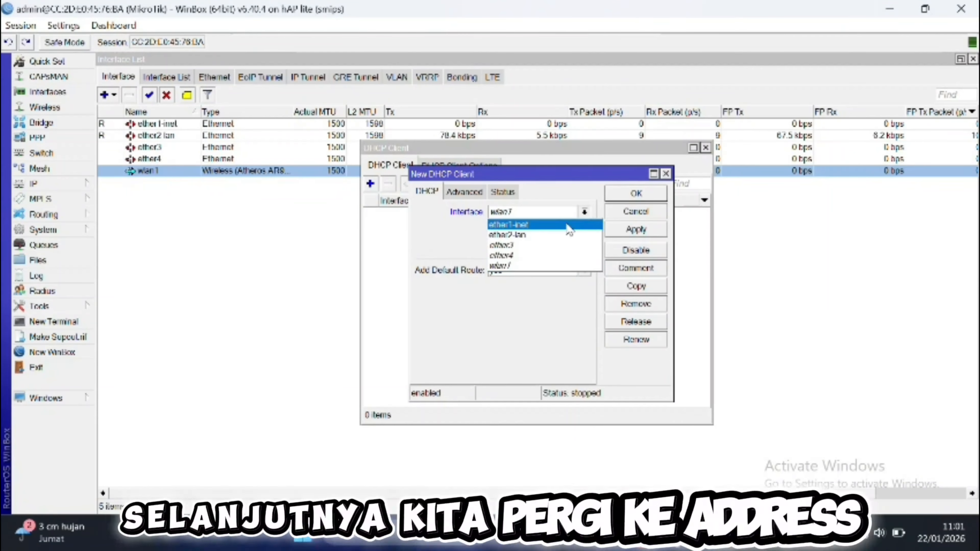
left_click(561, 224)
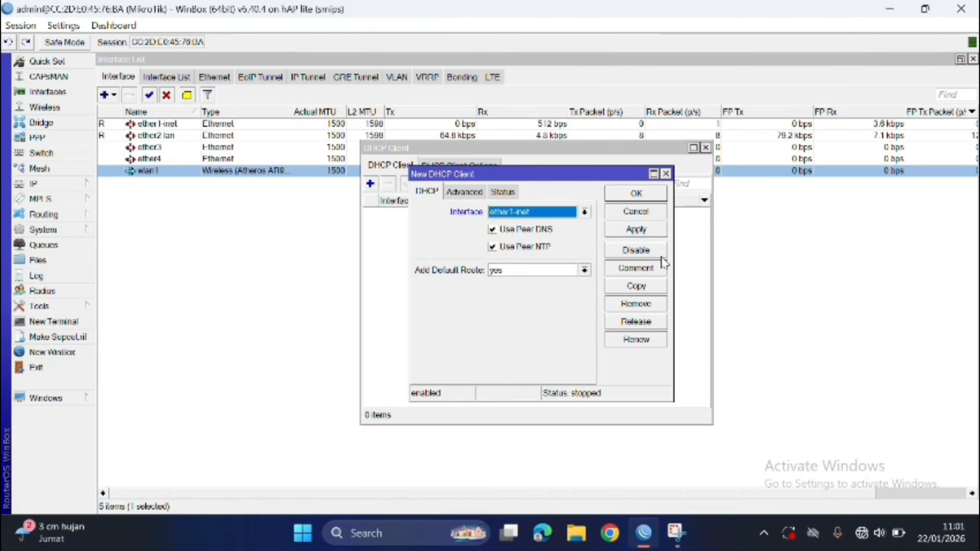
left_click(636, 230)
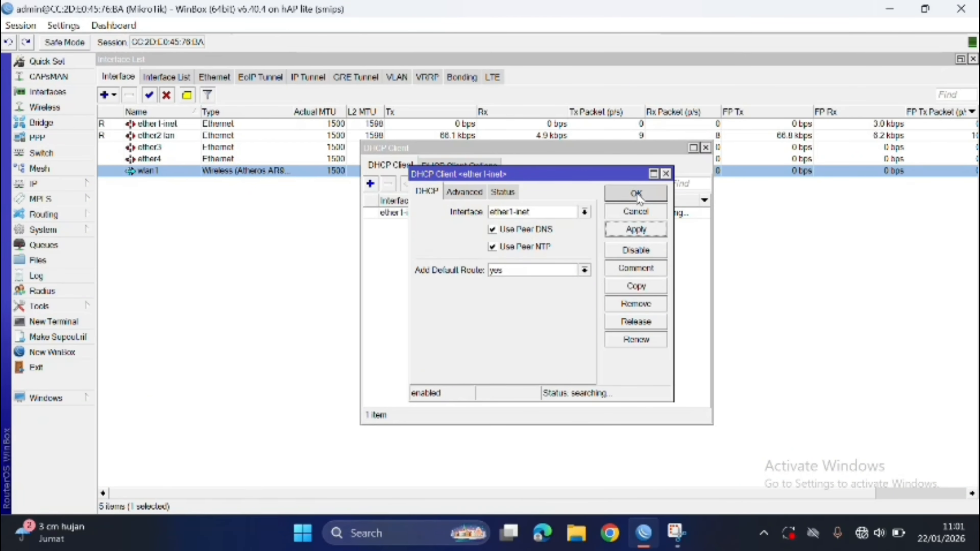
left_click(642, 195)
Add the IP address 192.168.8.4/24 to the ether2-lan interface
left_click(42, 183)
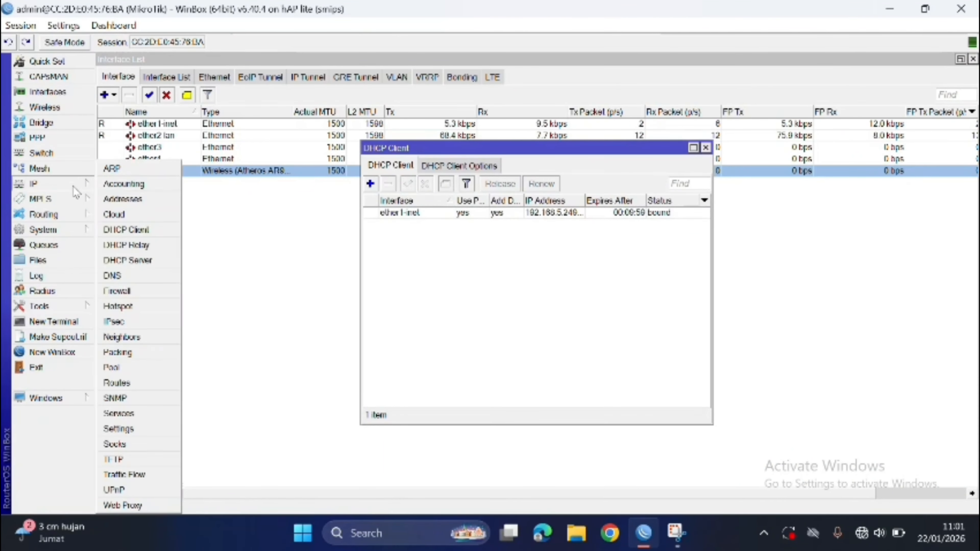
left_click(140, 200)
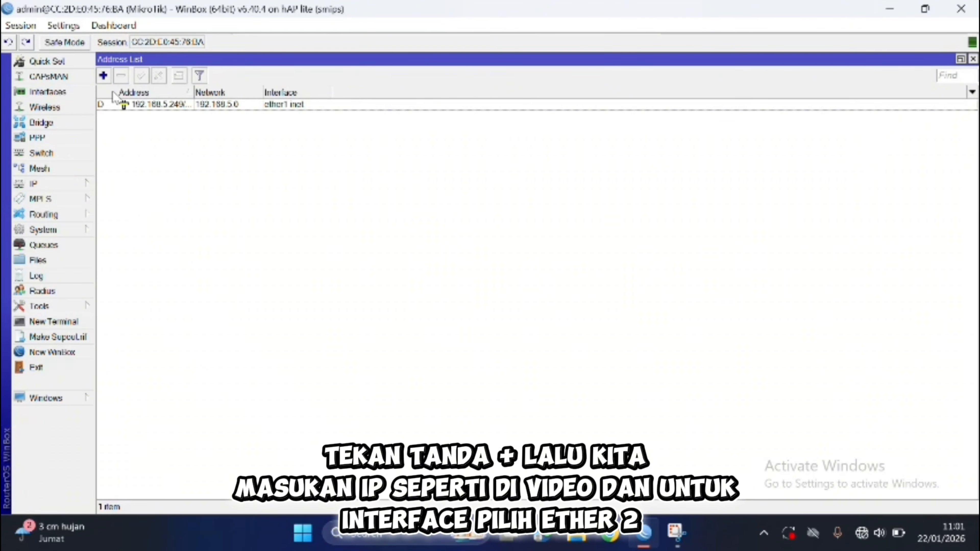
left_click(103, 76)
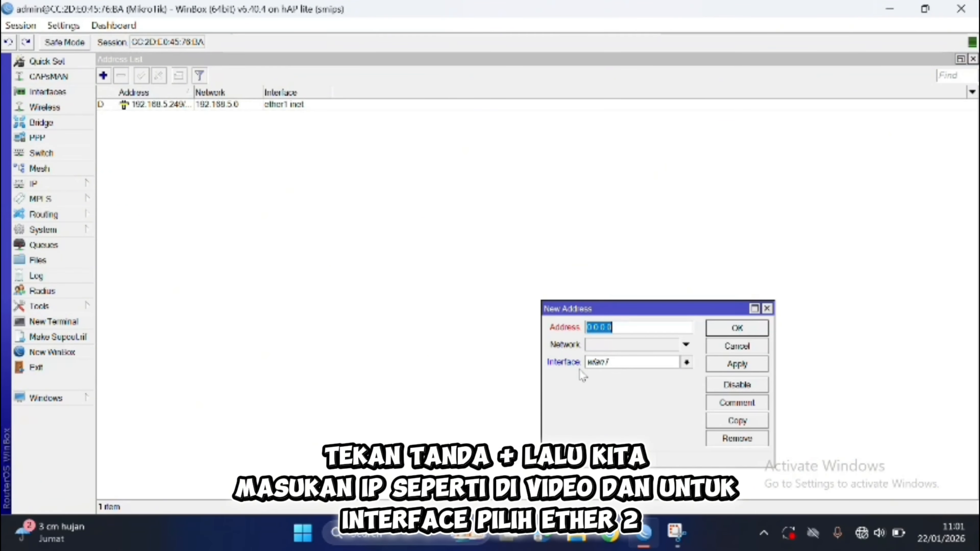
key("BackSpace")
type("192.168.8.4/24")
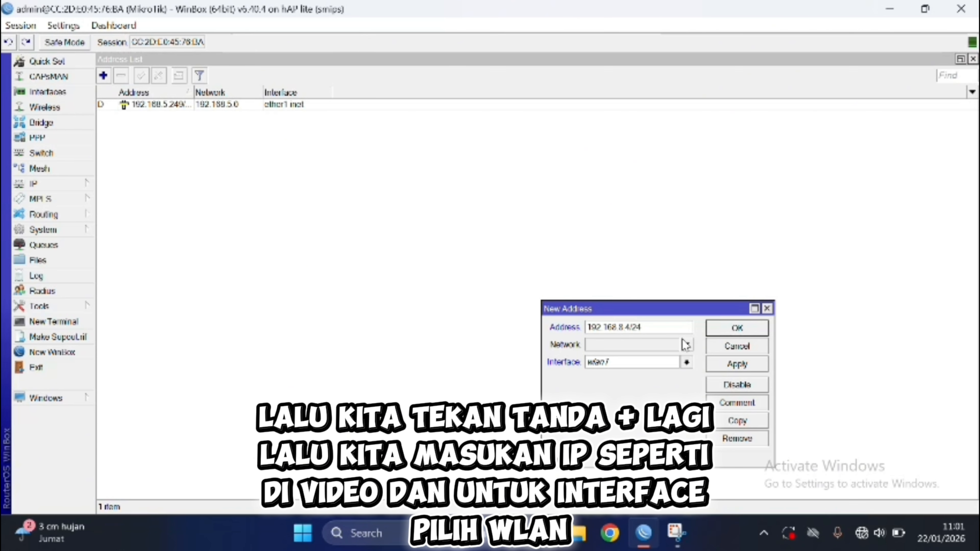
left_click(686, 362)
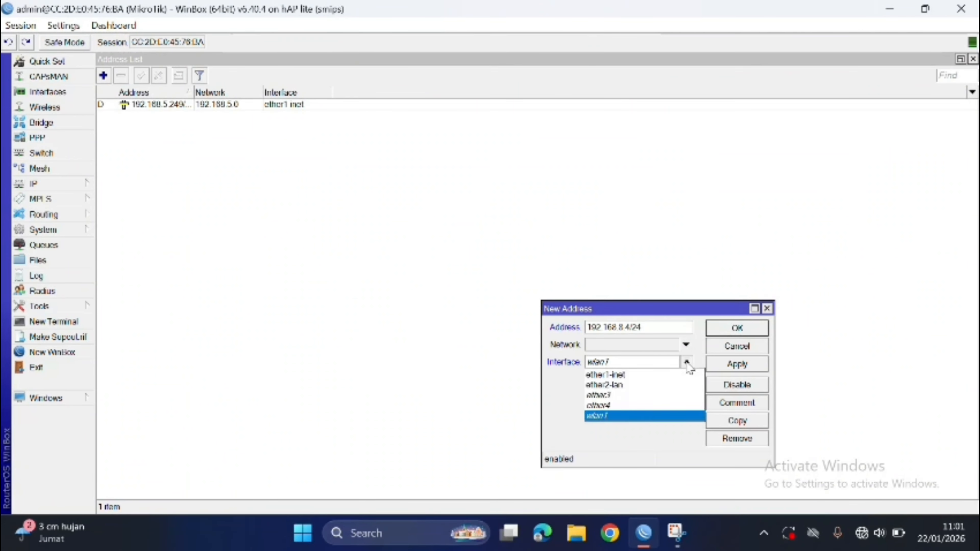
left_click(627, 385)
left_click(718, 364)
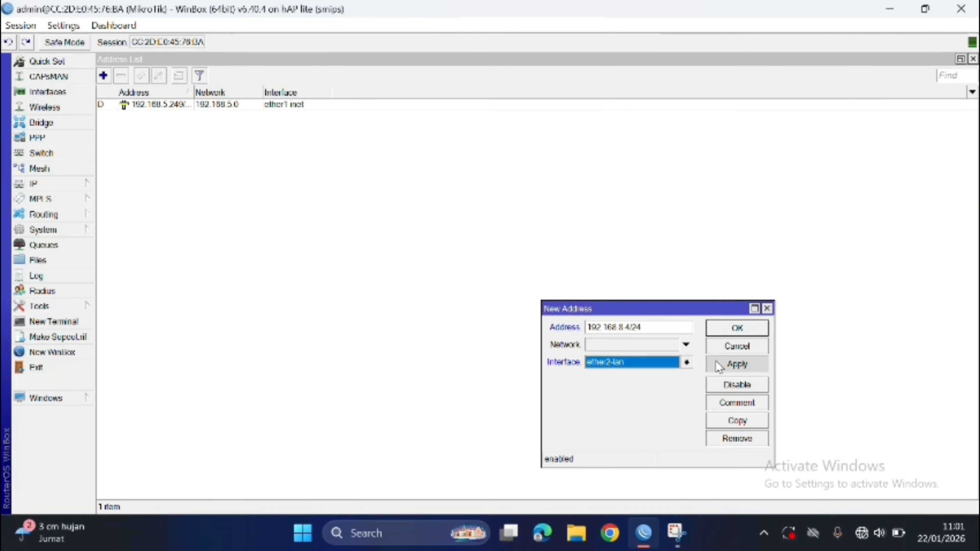
left_click(724, 331)
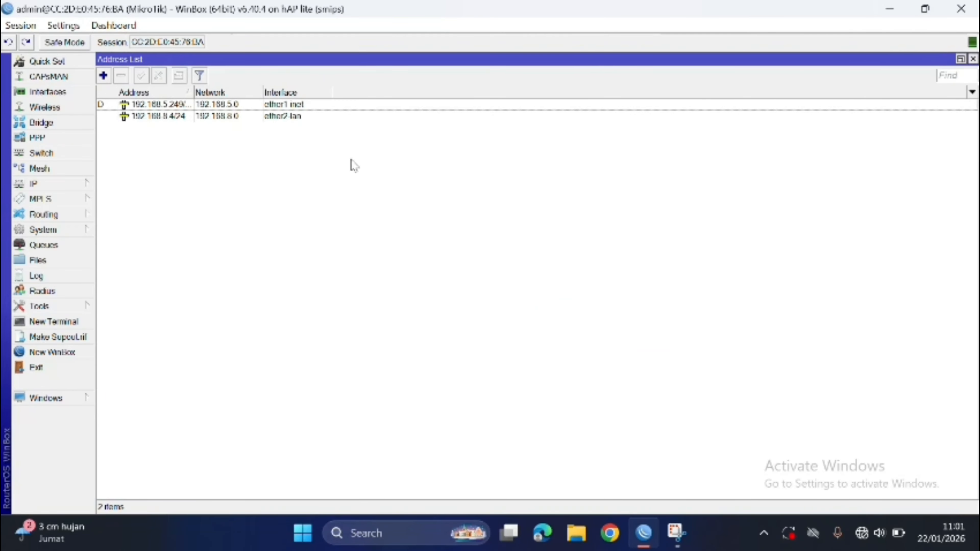
Add the IP address 192.168.9.4/24 to the wlan1 interface
left_click(103, 75)
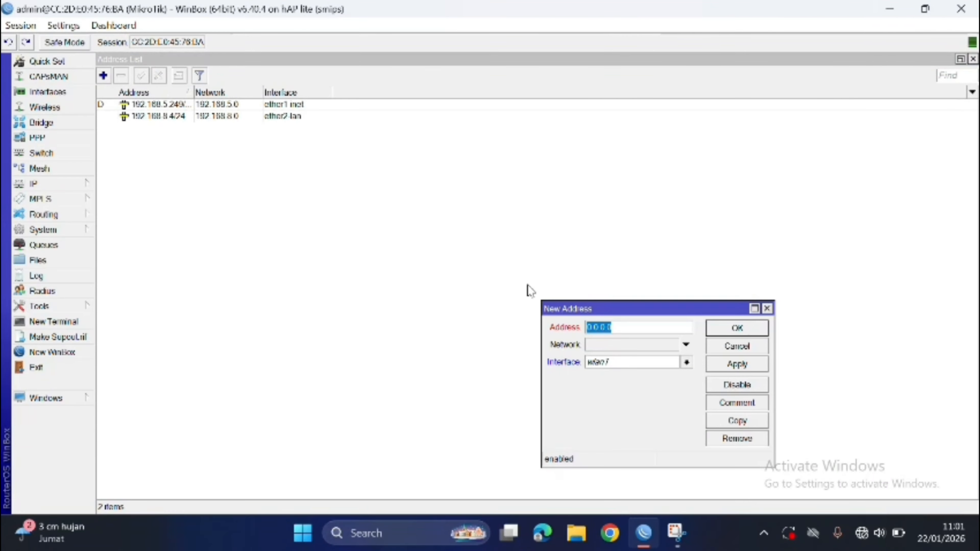
key("BackSpace")
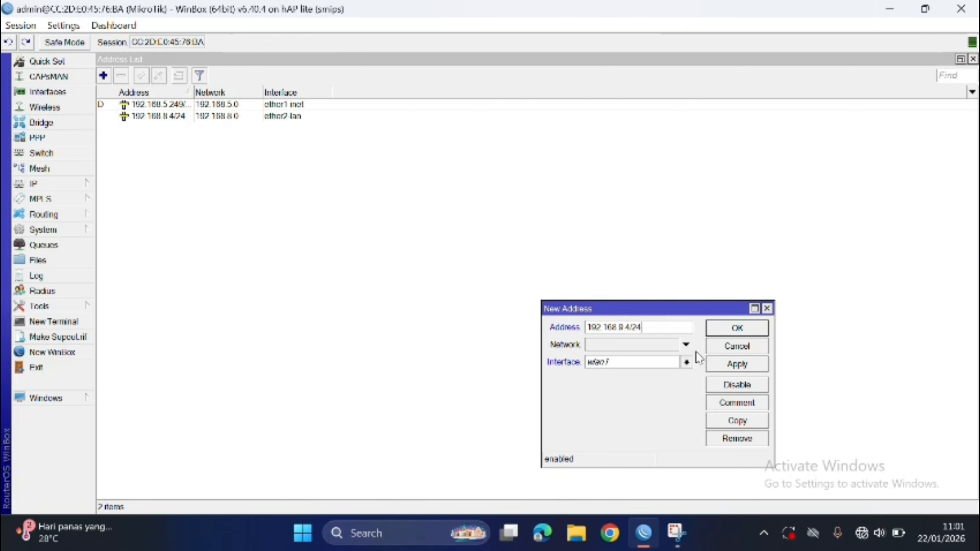
left_click(737, 365)
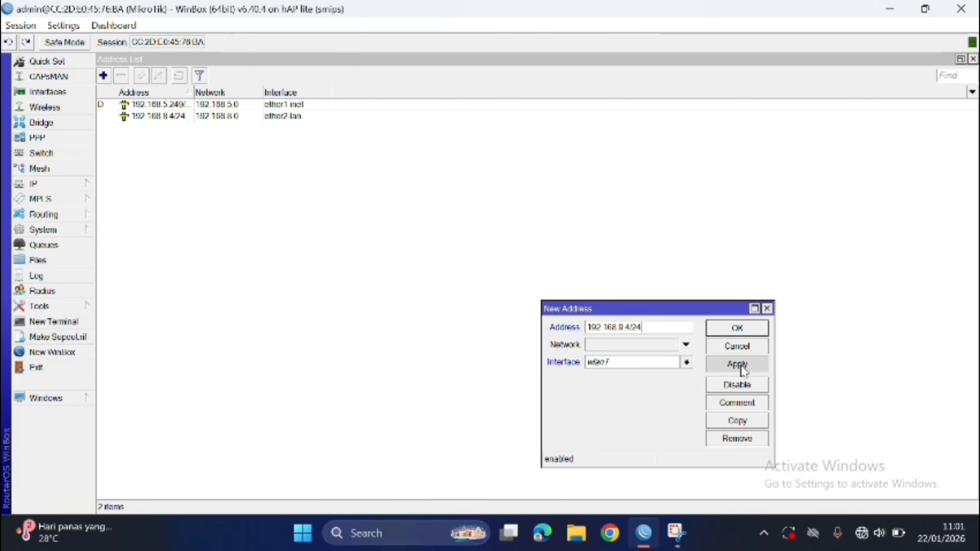
left_click(726, 328)
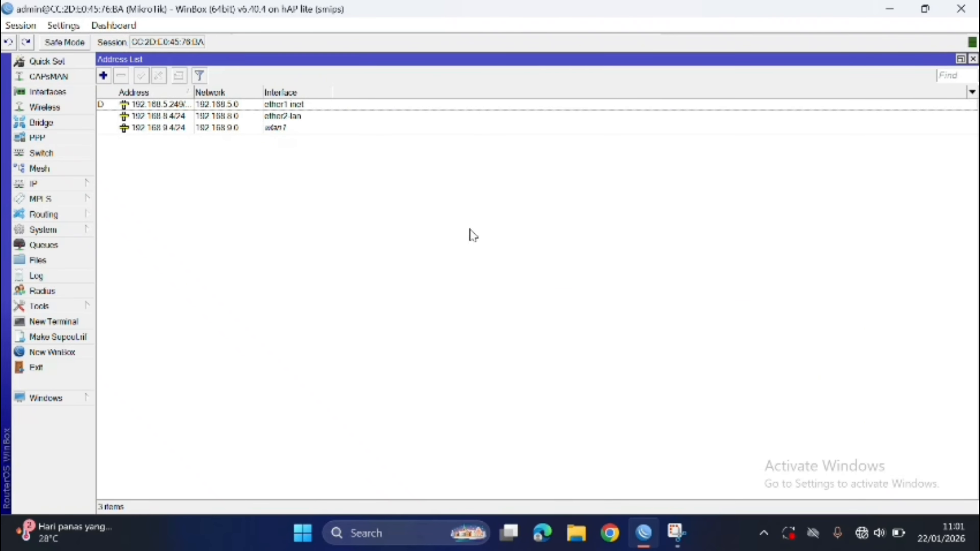
Set the DNS servers to 8.8.8.8 and 8.8.4.4, allow remote requests, and save the DNS settings
left_click(68, 188)
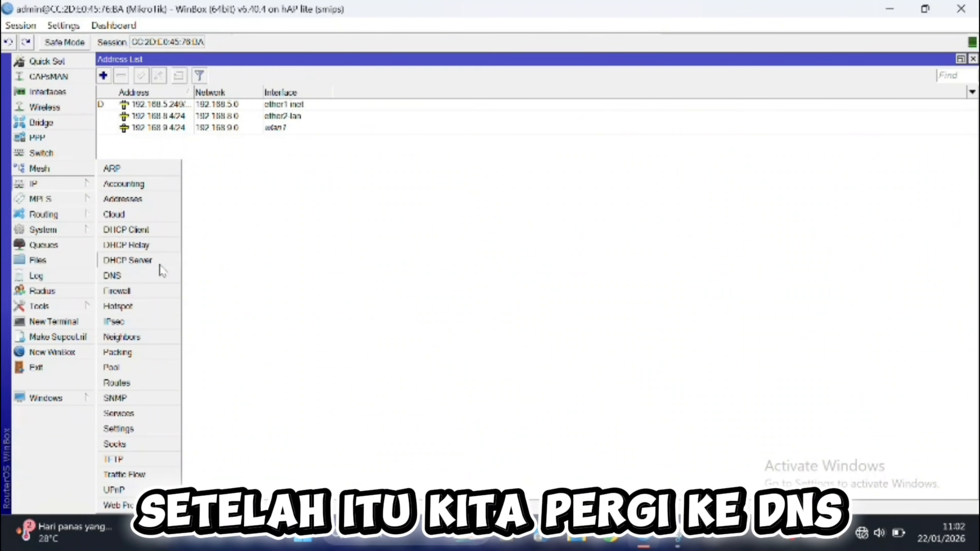
left_click(141, 276)
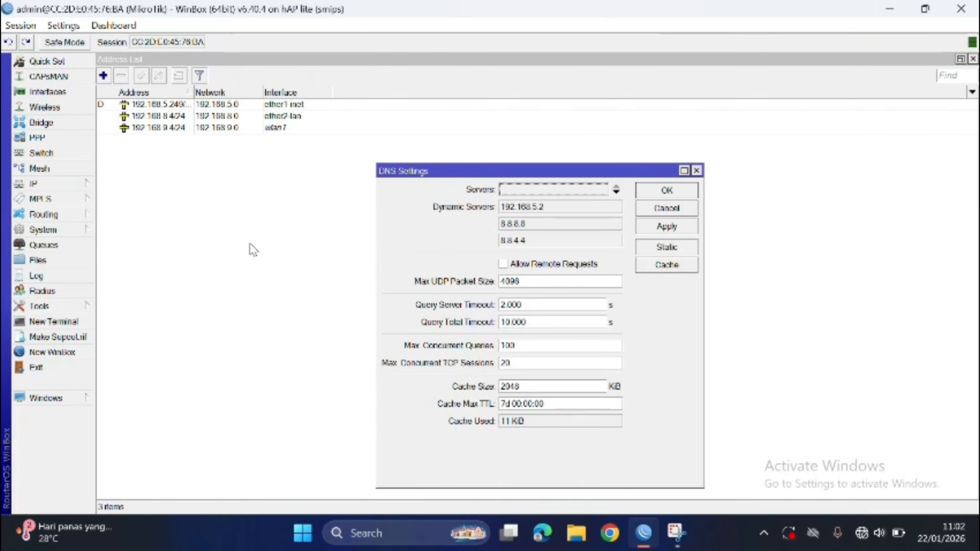
left_click(577, 187)
key("BackSpace")
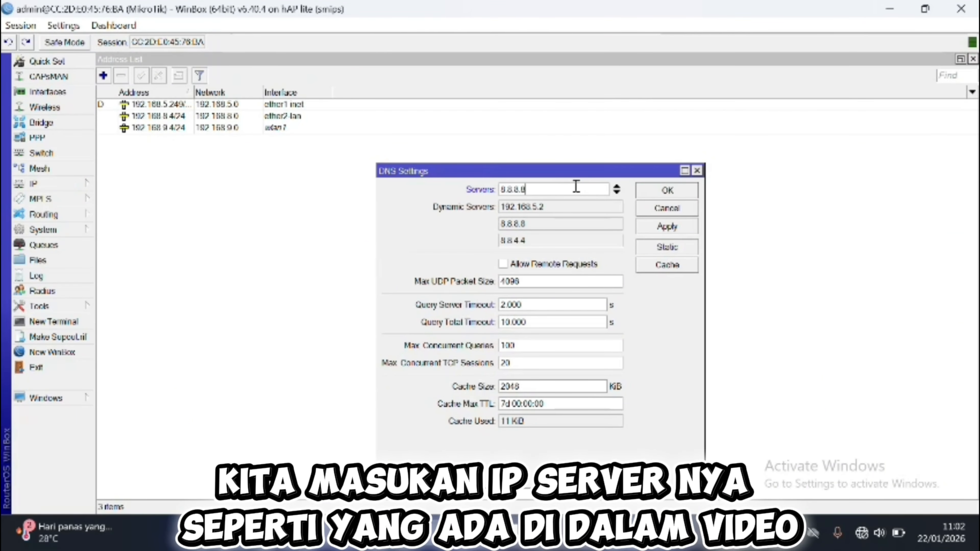
left_click(617, 193)
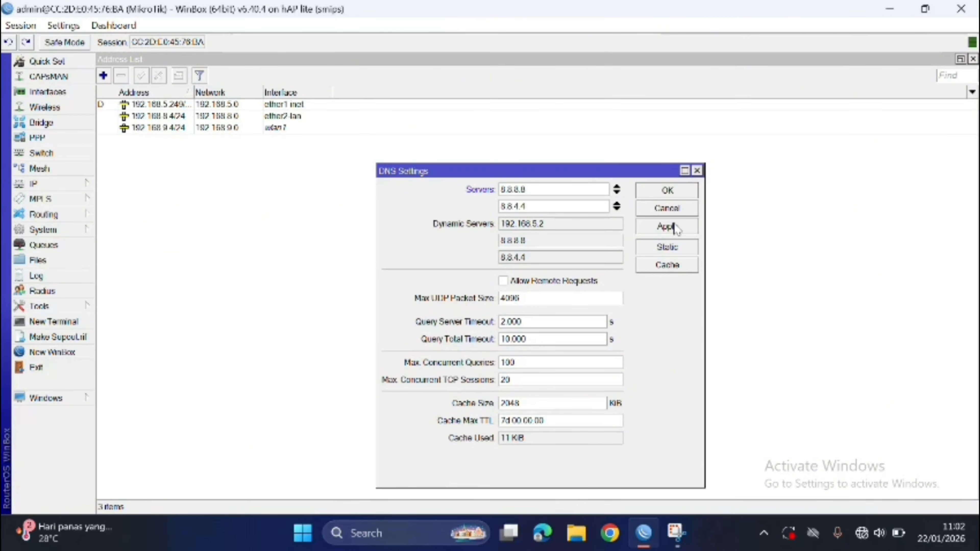
left_click(503, 281)
left_click(684, 230)
left_click(667, 190)
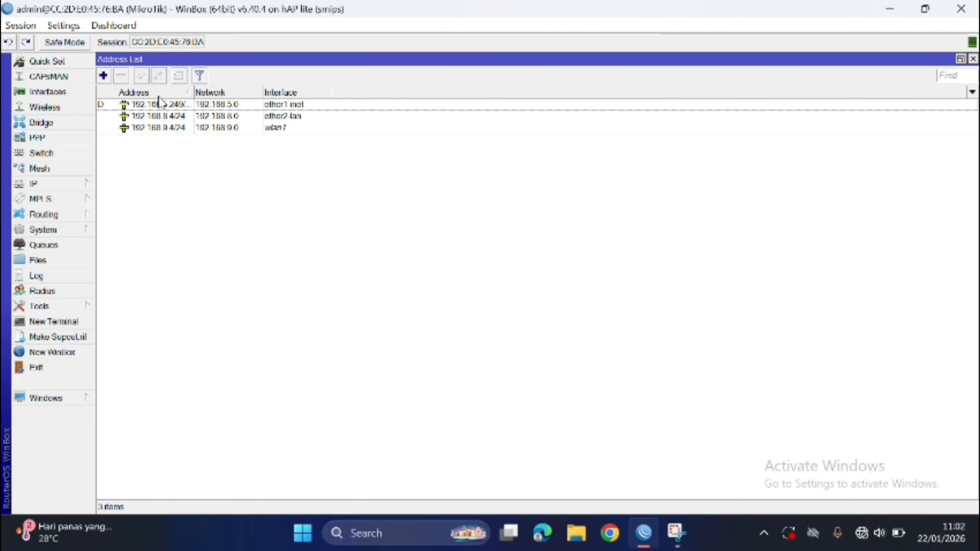
Start a new firewall NAT rule with the srcnat chain and ether1-inet as its out interface
left_click(58, 184)
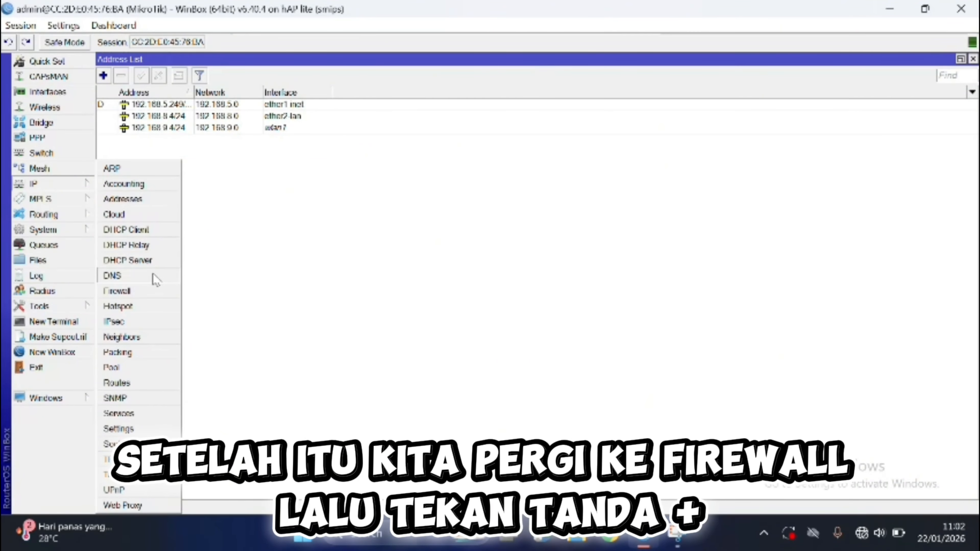
left_click(155, 295)
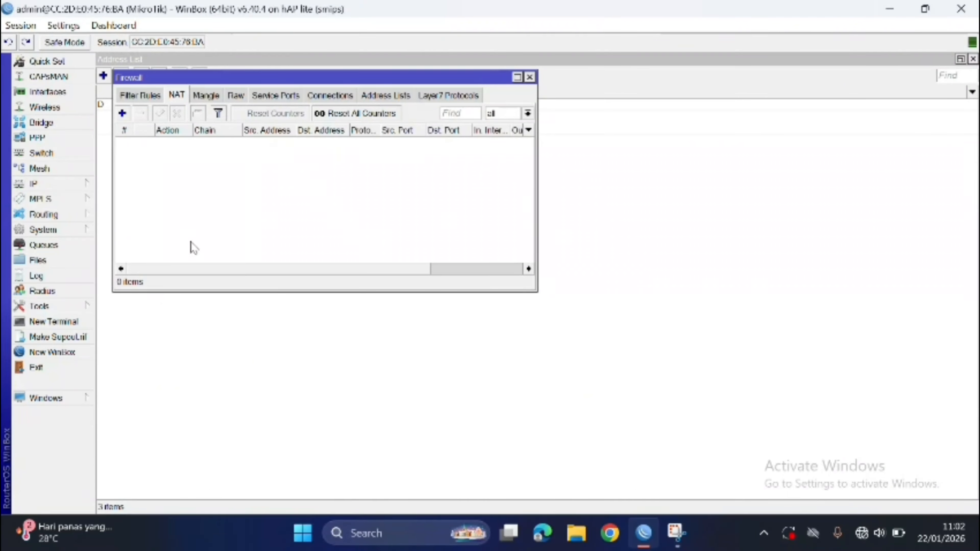
left_click(122, 113)
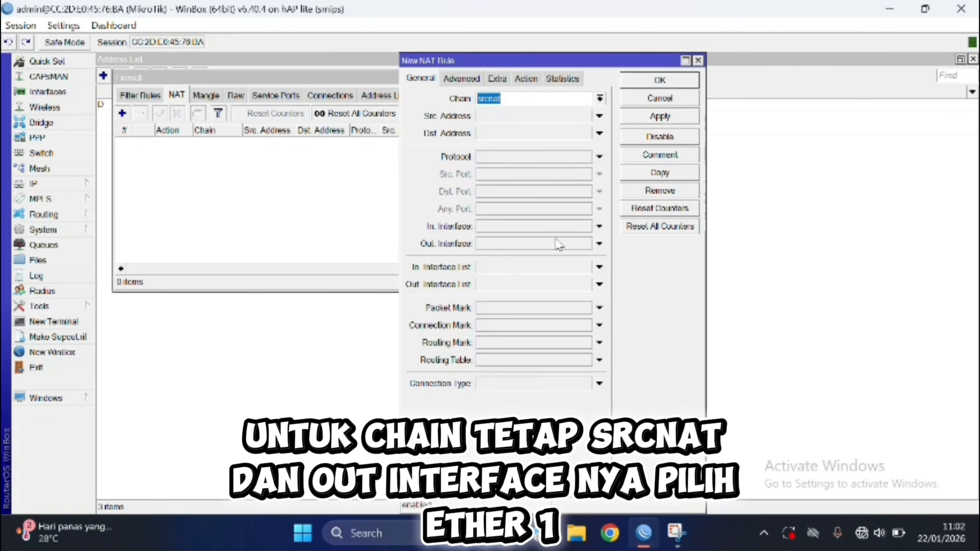
left_click(599, 244)
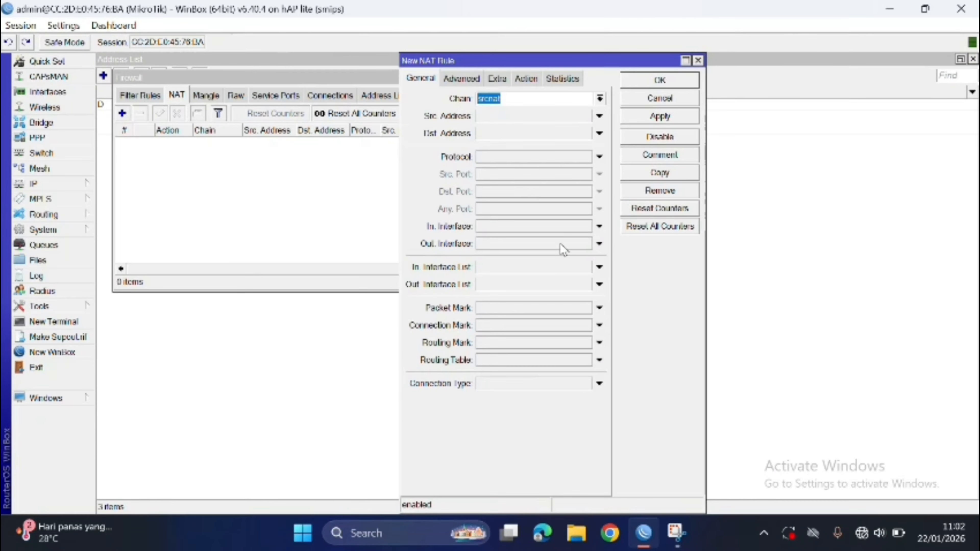
left_click(586, 244)
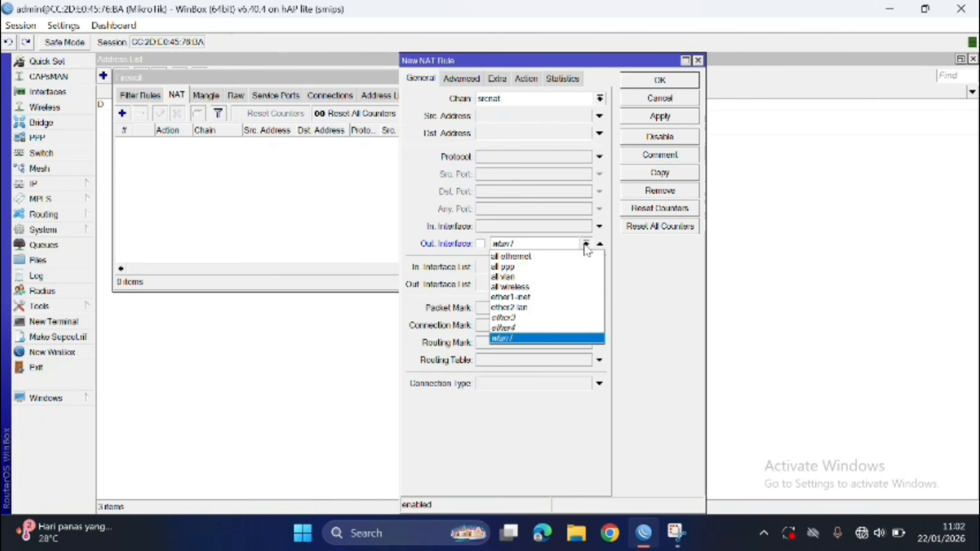
left_click(527, 299)
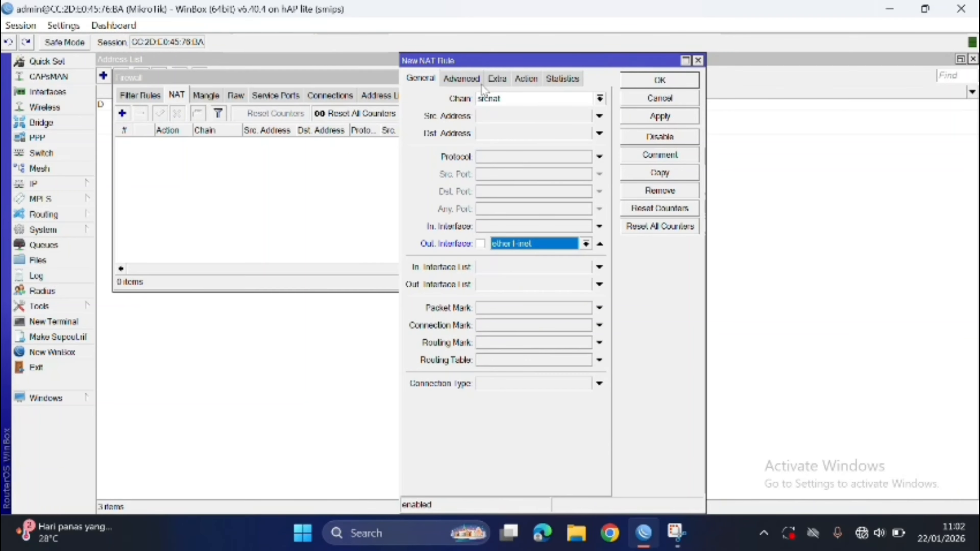
Set the NAT rule's action to masquerade and save the rule
left_click(536, 79)
left_click(599, 98)
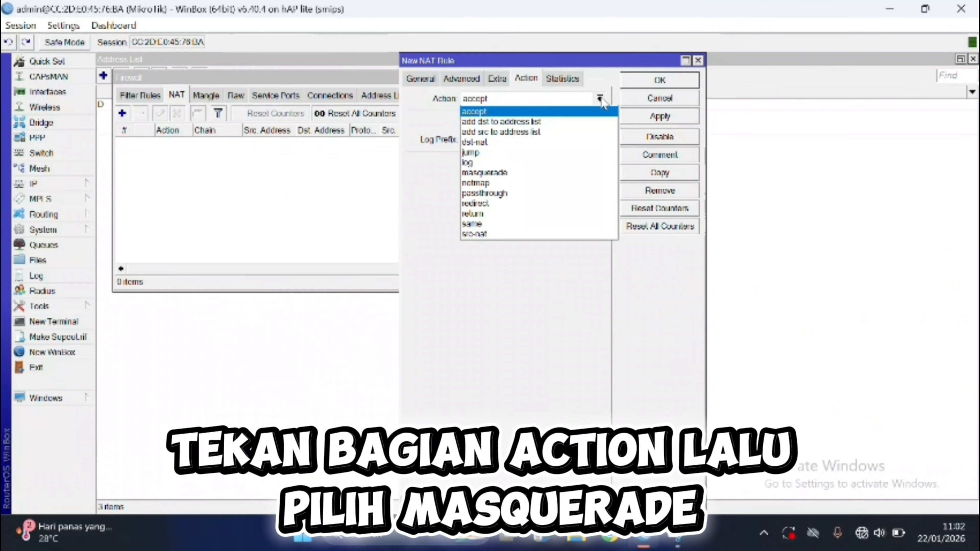
left_click(528, 172)
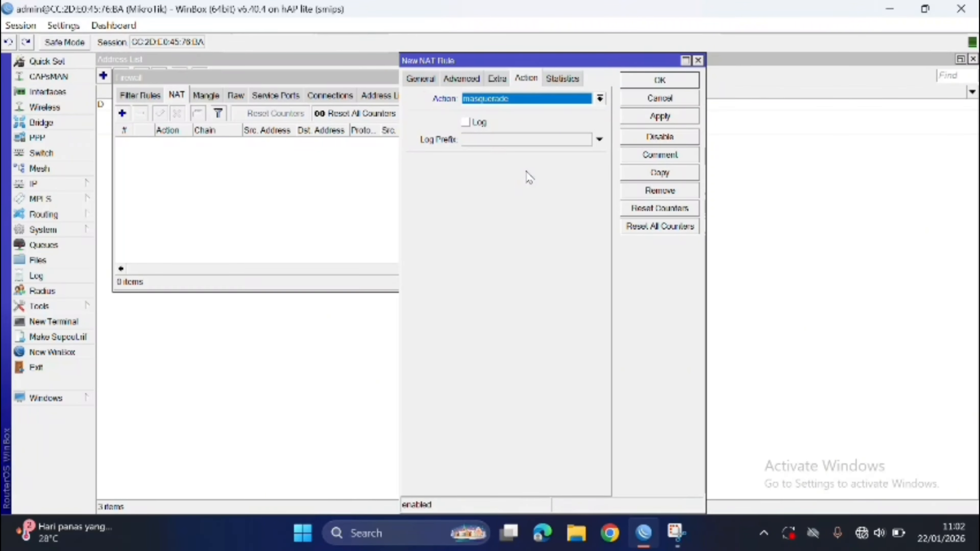
left_click(660, 117)
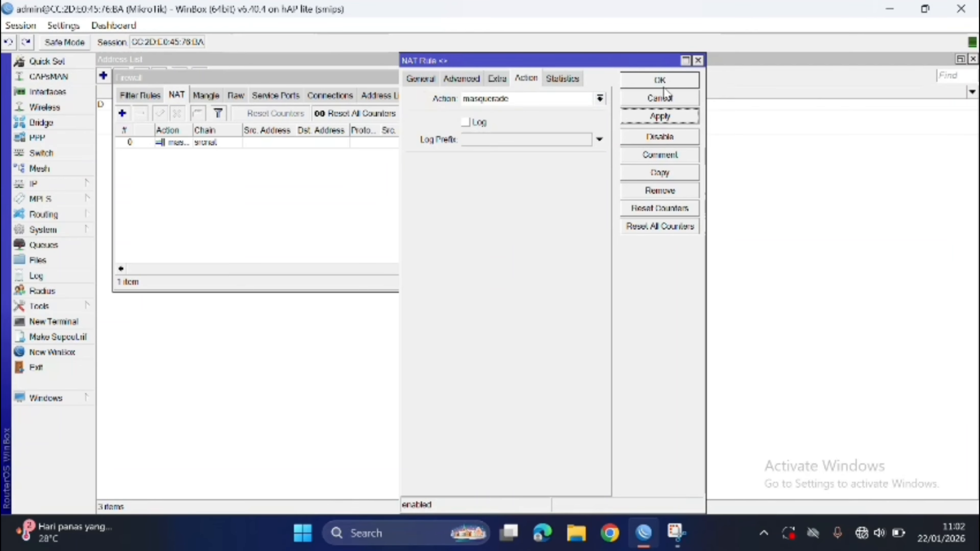
left_click(659, 80)
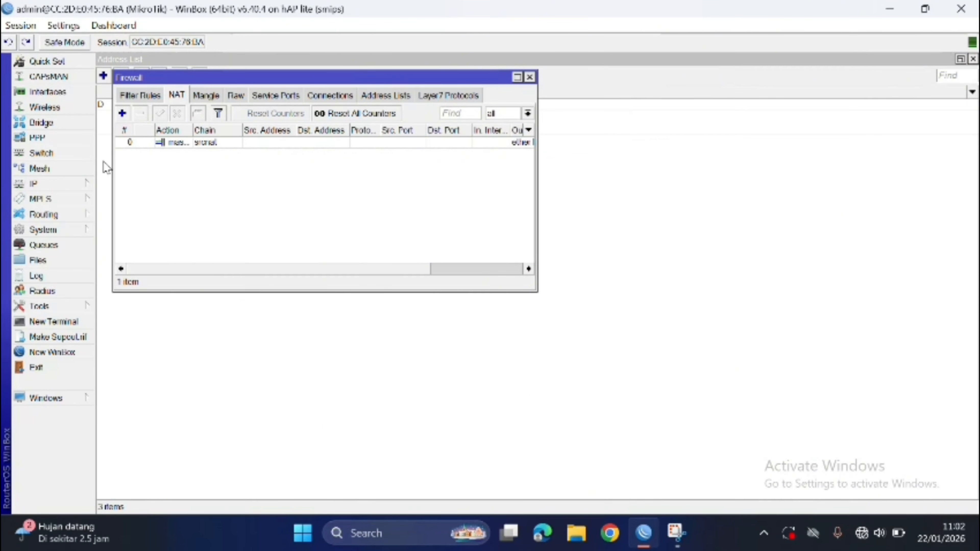
Run DHCP Setup for a DHCP server on ether1-inet, accepting the suggested network, gateway, address pool, DNS and 00:10:00 lease time
left_click(76, 184)
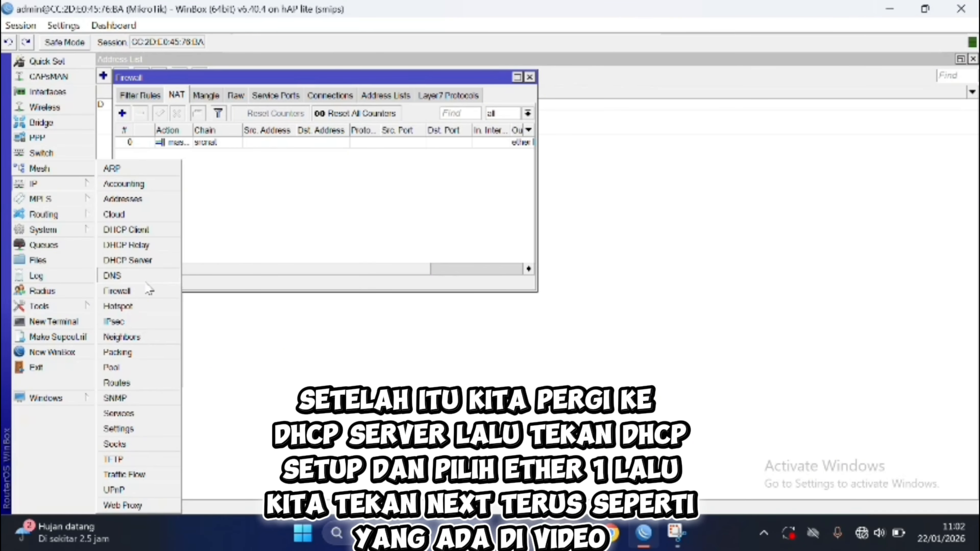
left_click(128, 260)
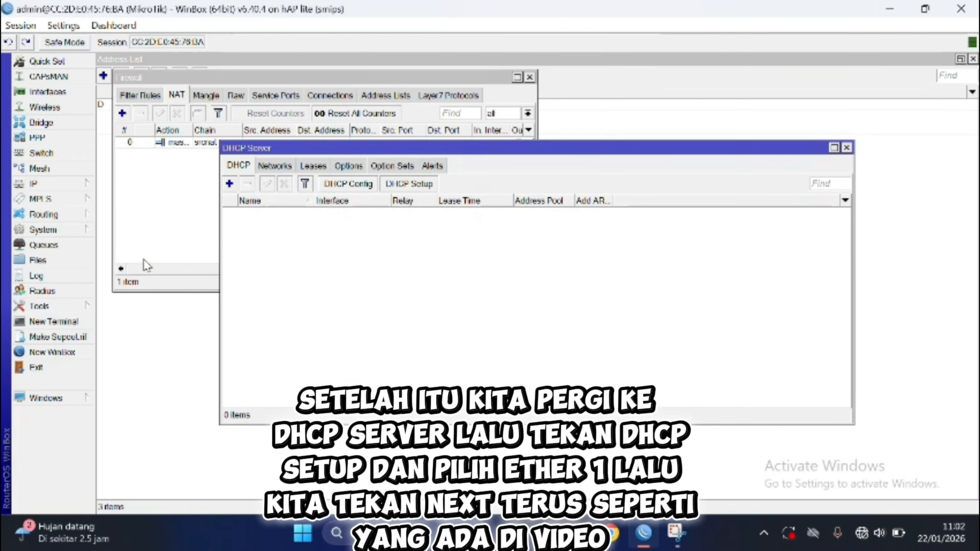
left_click(414, 184)
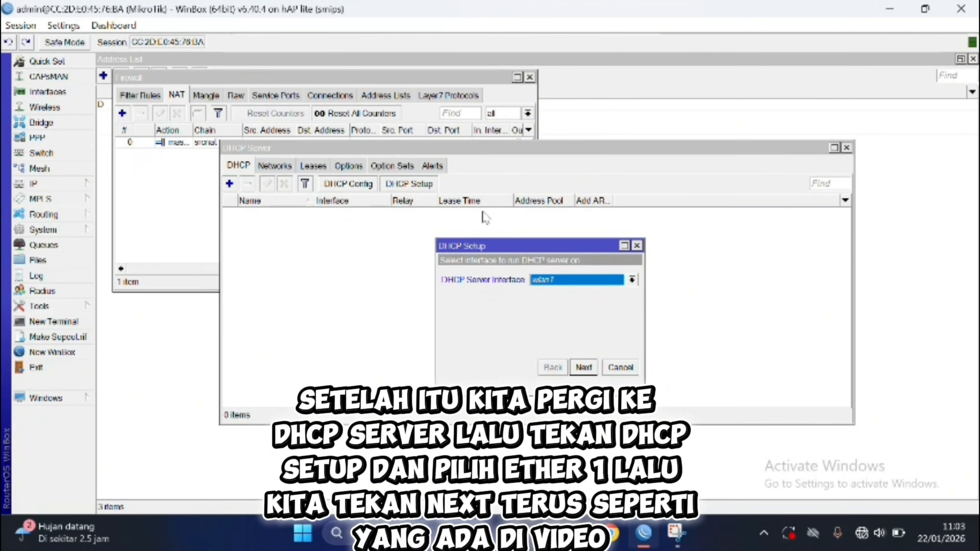
left_click(632, 280)
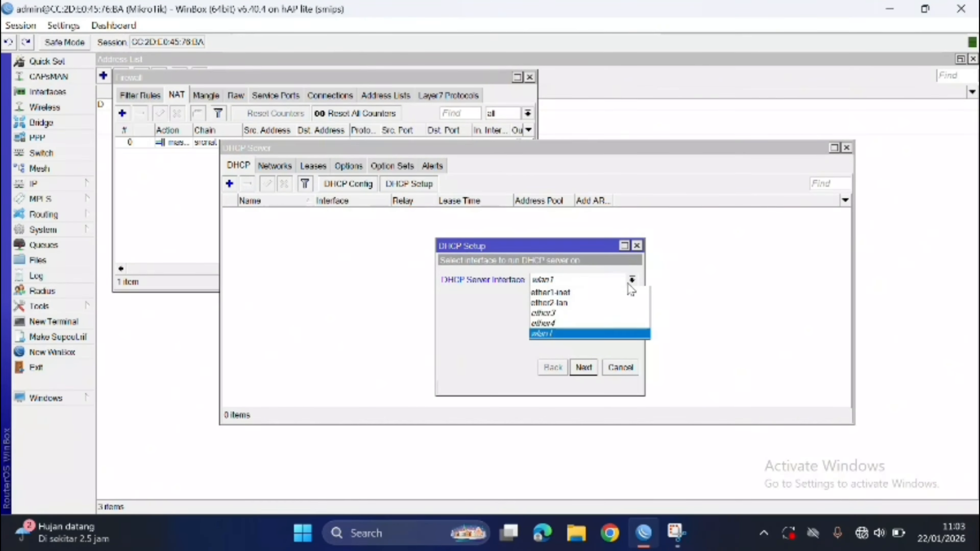
left_click(600, 290)
left_click(584, 366)
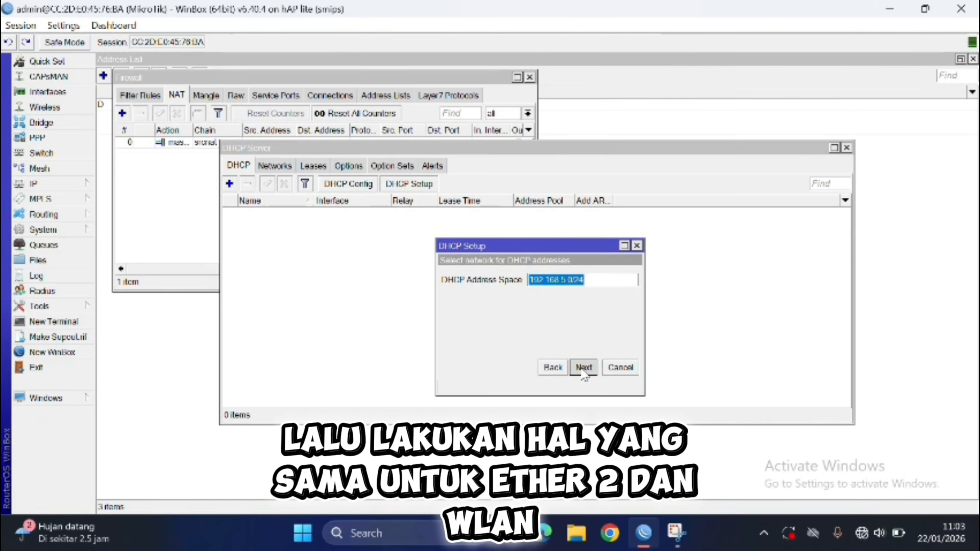
left_click(585, 368)
left_click(584, 369)
left_click(583, 367)
left_click(584, 367)
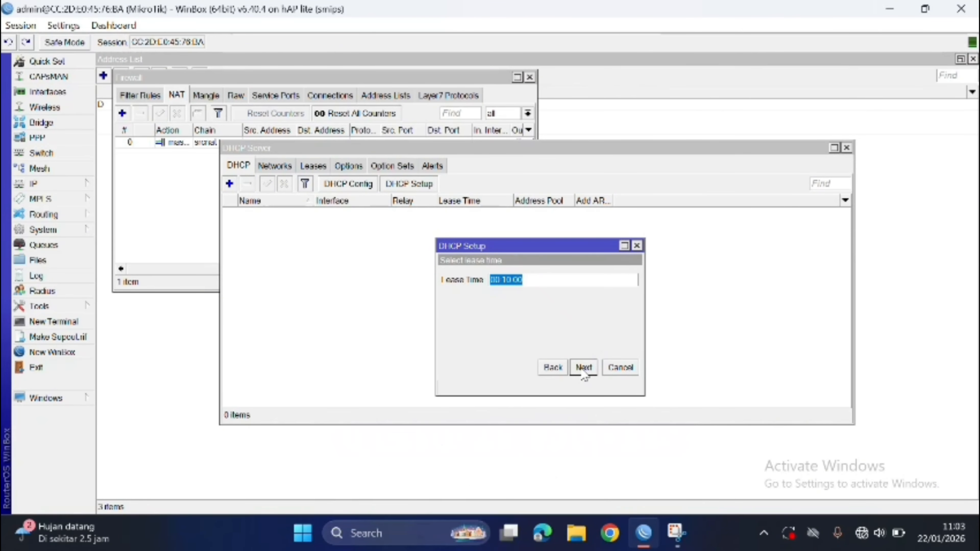
left_click(584, 368)
left_click(543, 278)
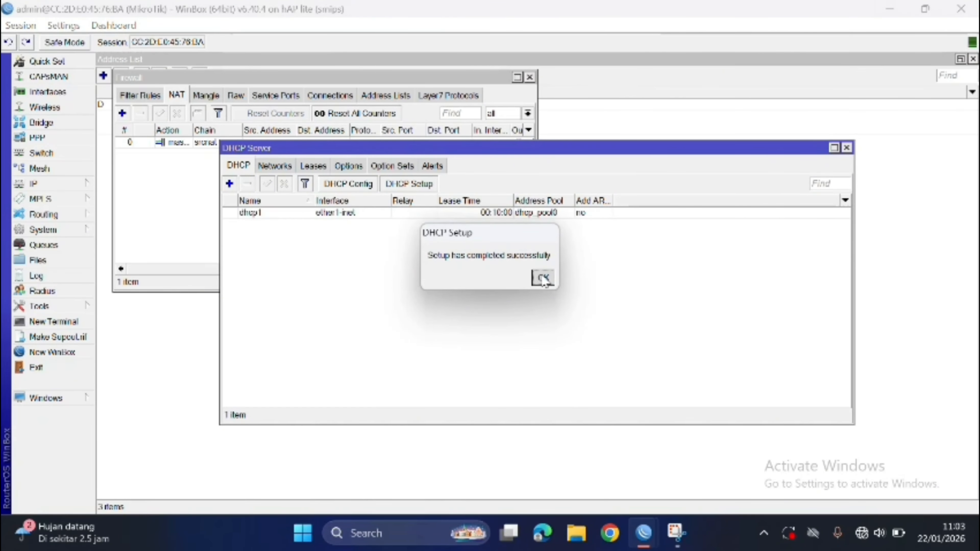
Set up a DHCP server on ether2-lan, accepting the suggested values, including gateway 192.168.8.4 and lease time 00:10:00
left_click(431, 186)
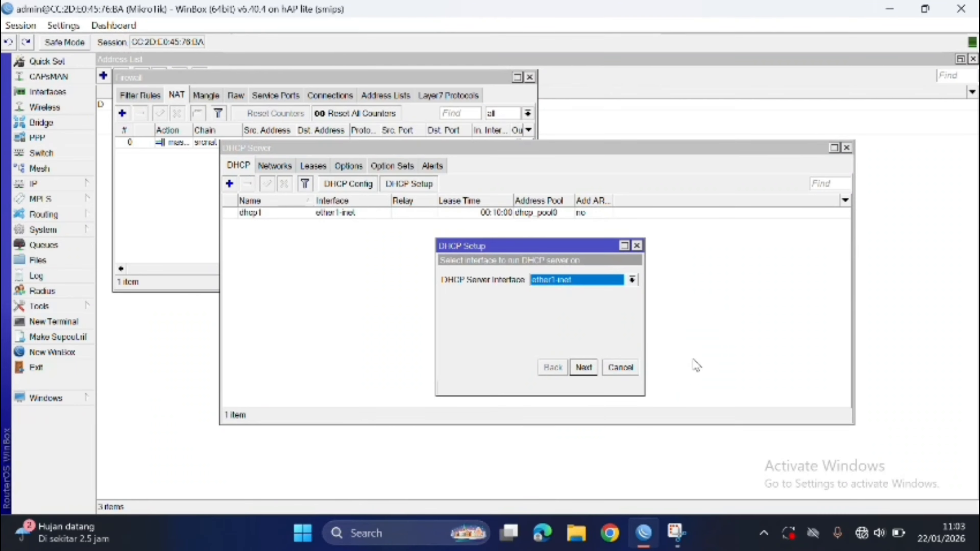
left_click(632, 280)
left_click(608, 303)
left_click(584, 368)
left_click(584, 368)
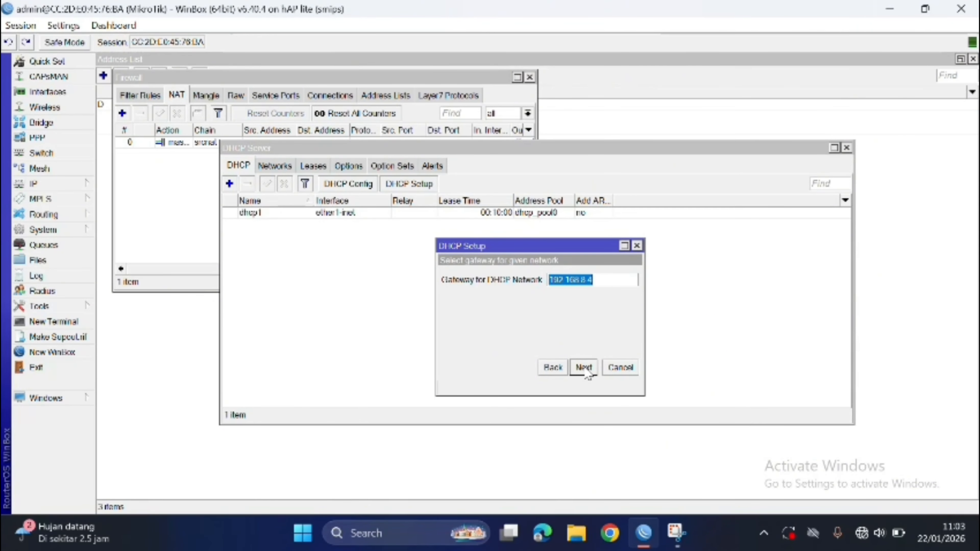
left_click(584, 367)
left_click(584, 367)
left_click(584, 368)
left_click(584, 368)
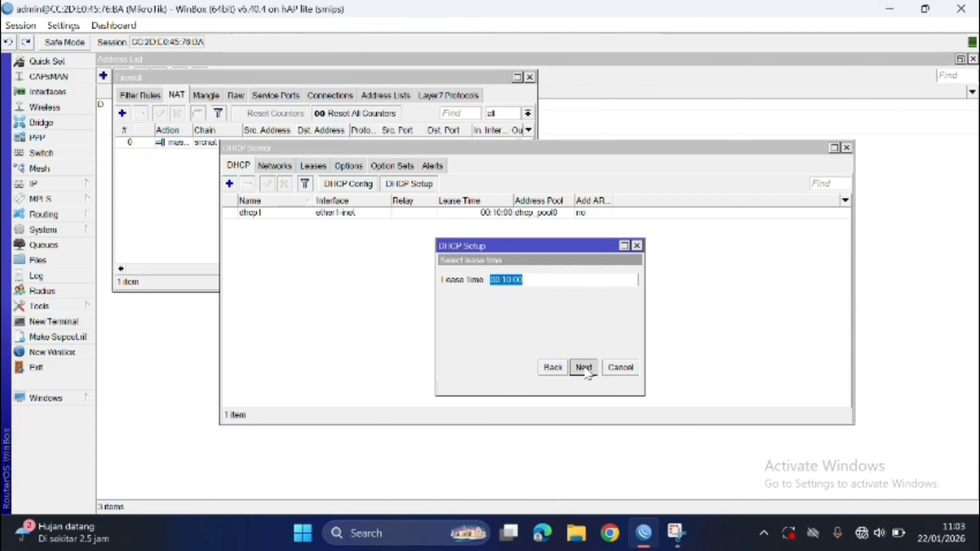
left_click(583, 367)
left_click(542, 278)
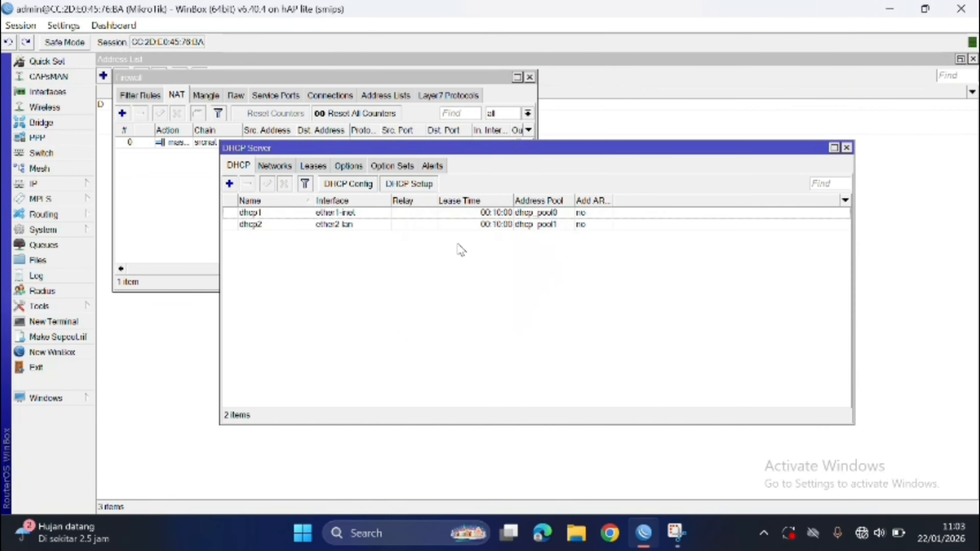
Set up a DHCP server on wlan1, accepting the suggested values, including the address pool that starts at 192.168.9.1
left_click(408, 185)
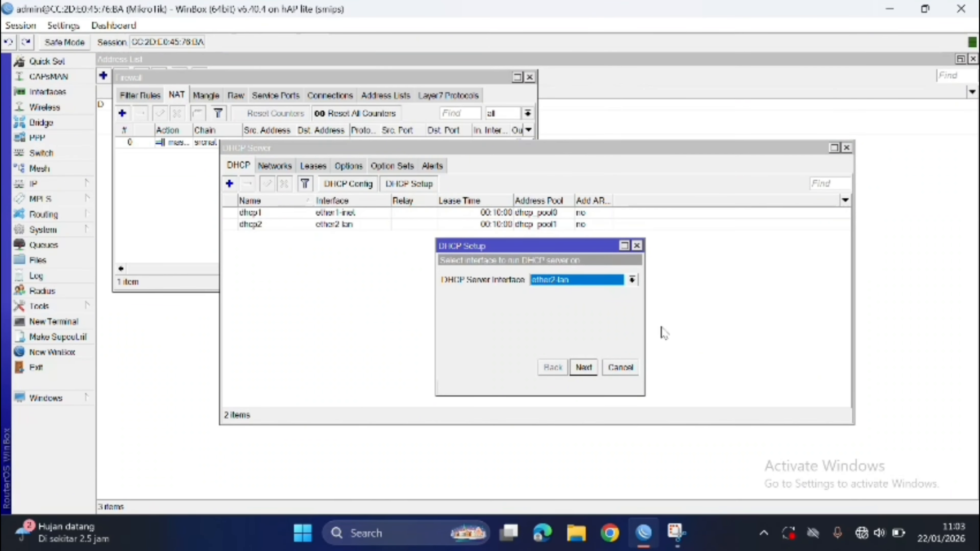
left_click(631, 279)
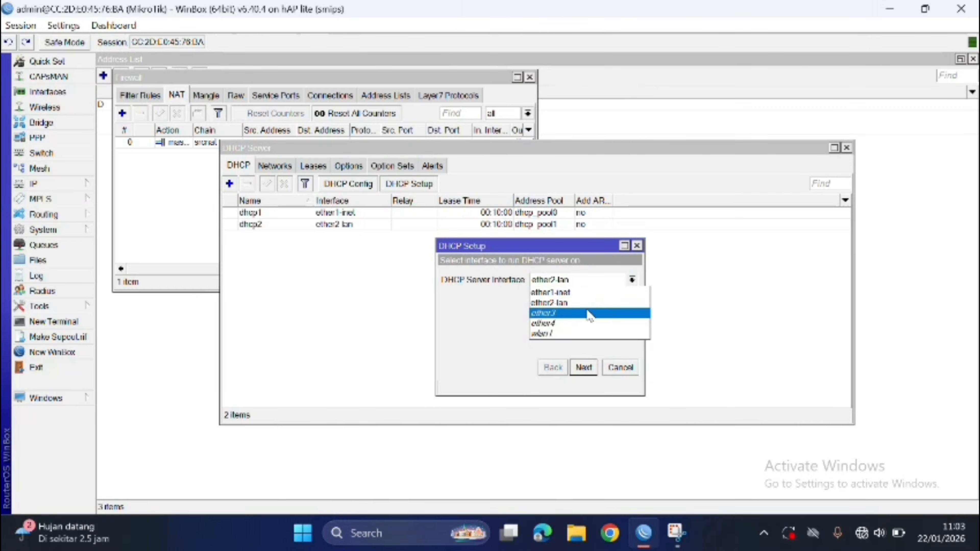
left_click(575, 334)
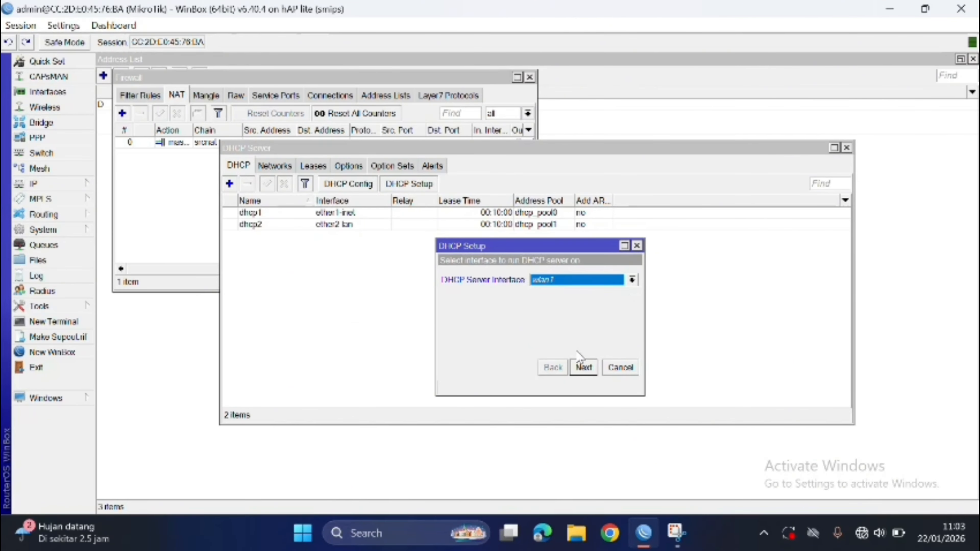
left_click(581, 367)
left_click(581, 367)
left_click(581, 368)
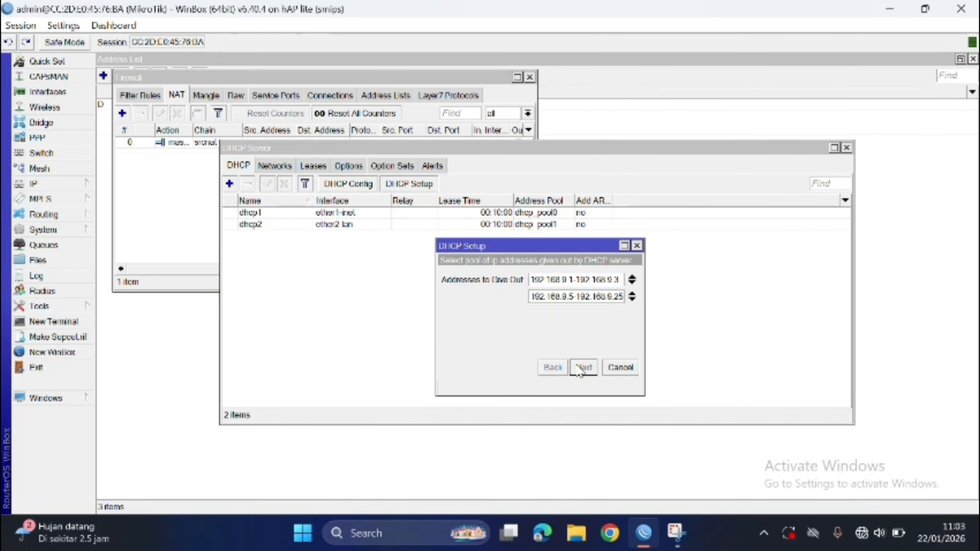
left_click(581, 367)
left_click(581, 368)
left_click(581, 368)
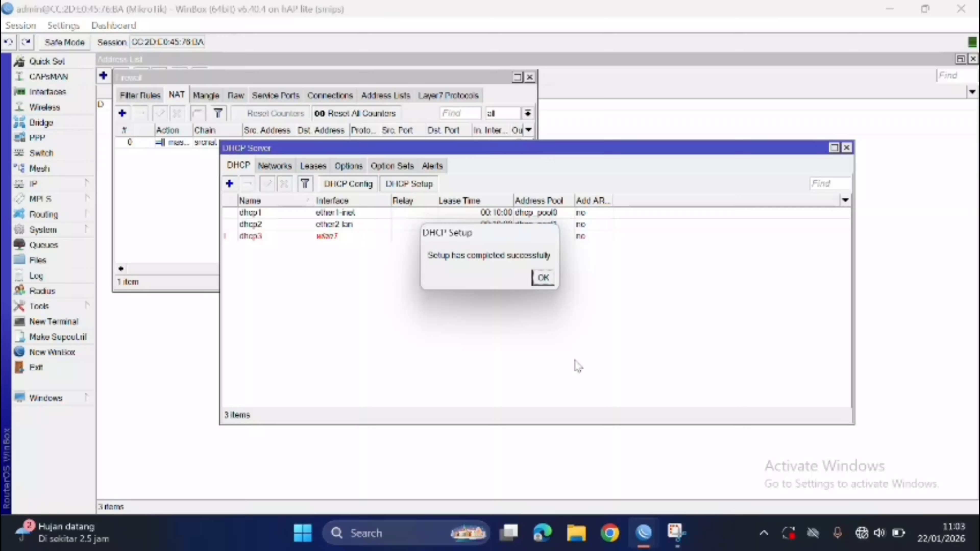
Close the completed DHCP setup and add a hotspot user profile named kelompok 7 with 10 shared users
left_click(543, 278)
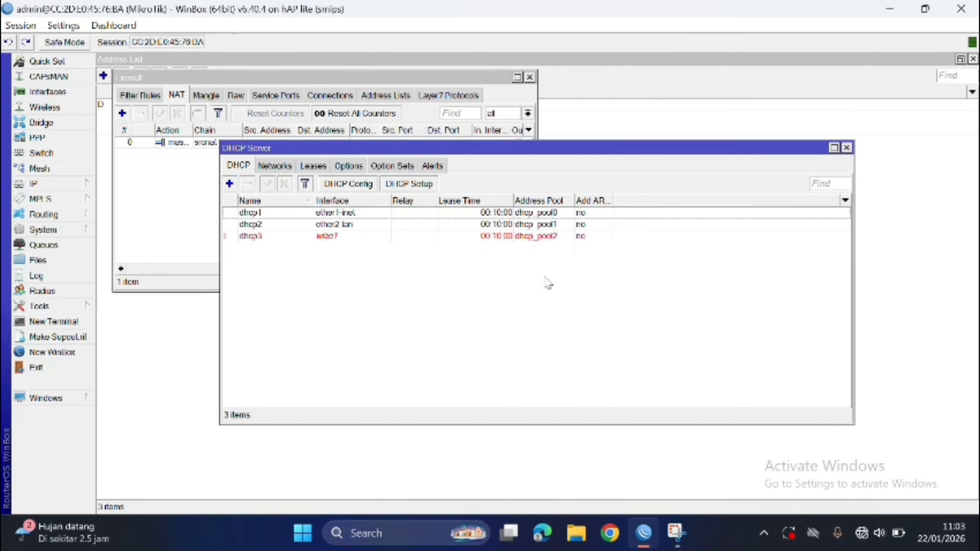
left_click(43, 184)
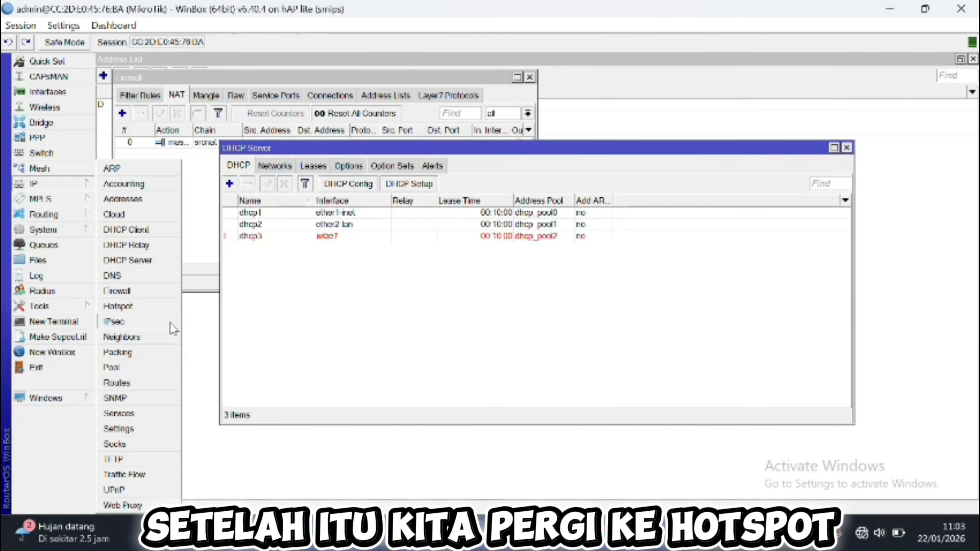
left_click(159, 309)
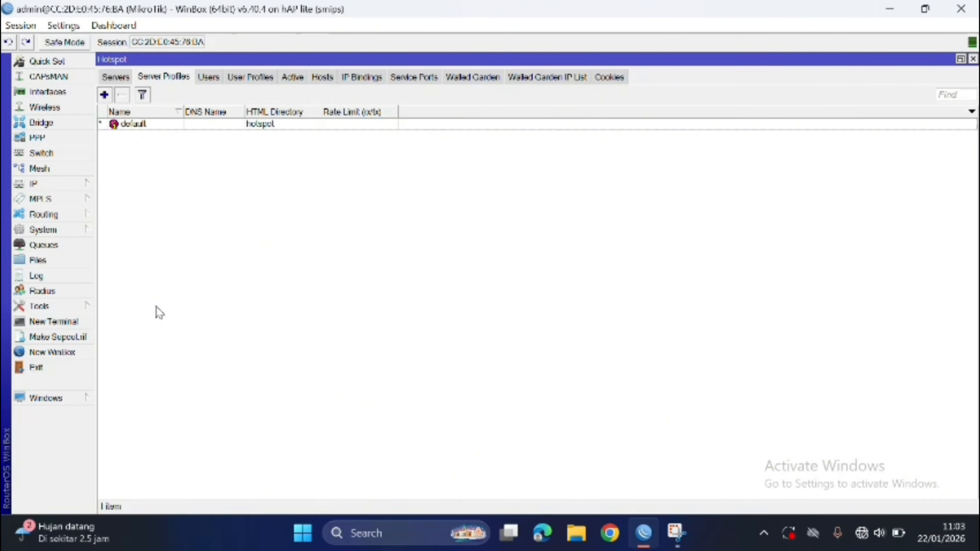
left_click(257, 77)
left_click(104, 95)
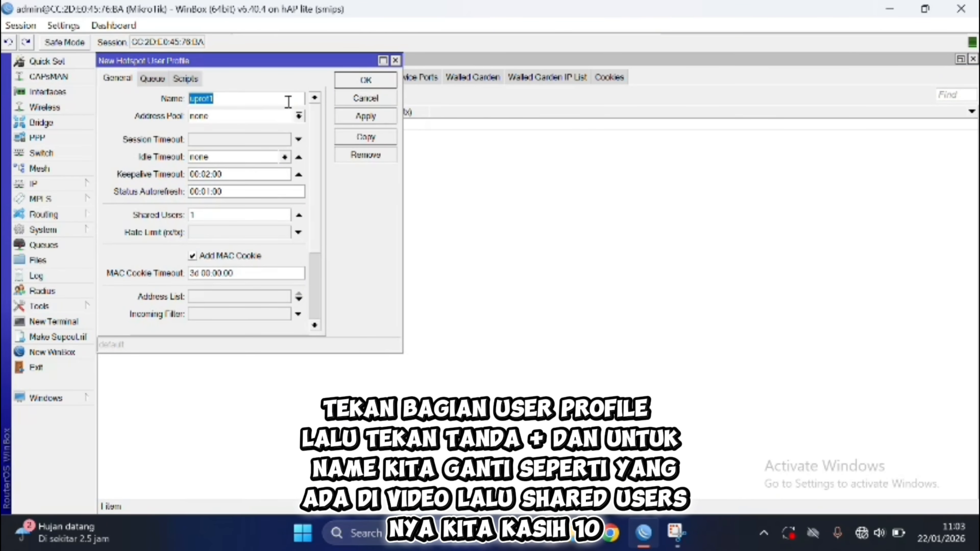
key("BackSpace")
type("kelompok 7")
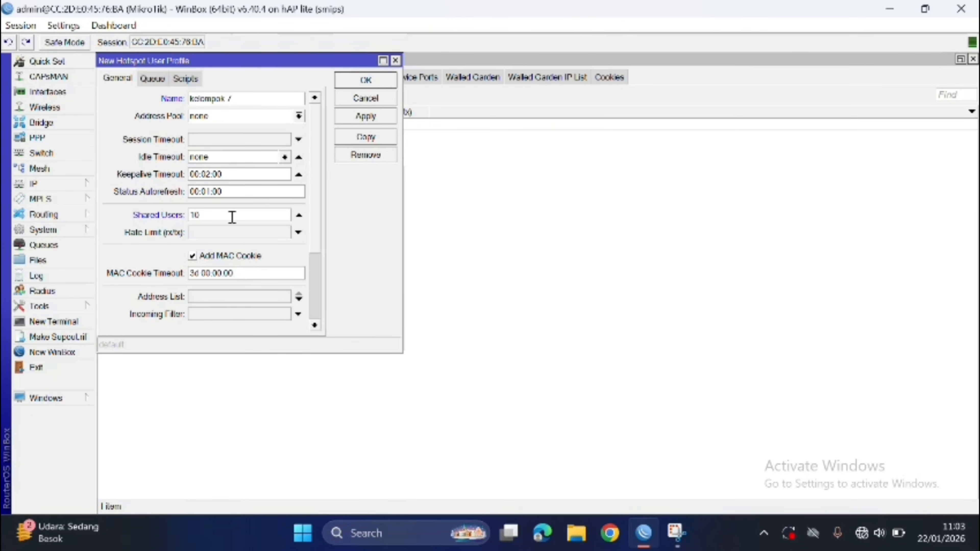
left_click(358, 118)
left_click(361, 82)
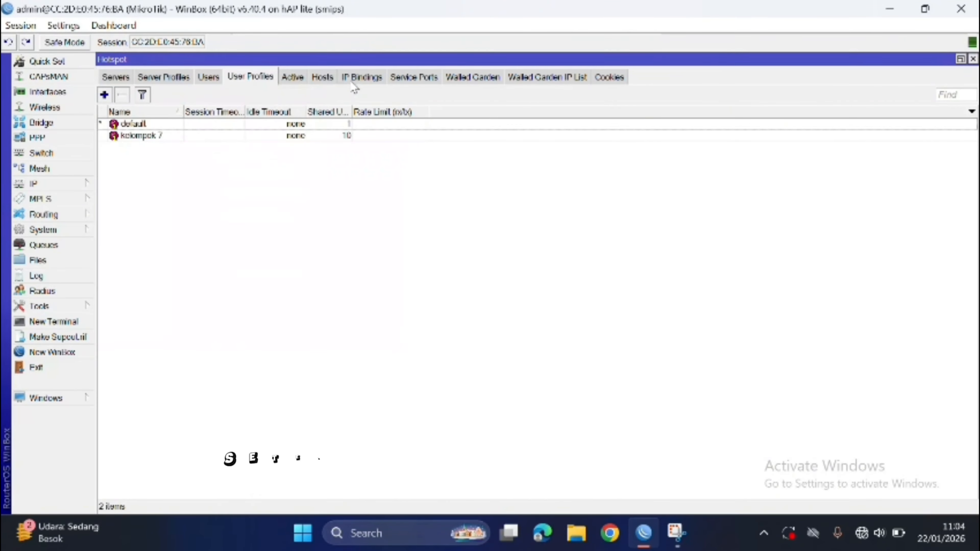
Add a hotspot user named krlompok 7, enter the user's password, assign the kelompok 7 profile and save the user
left_click(208, 77)
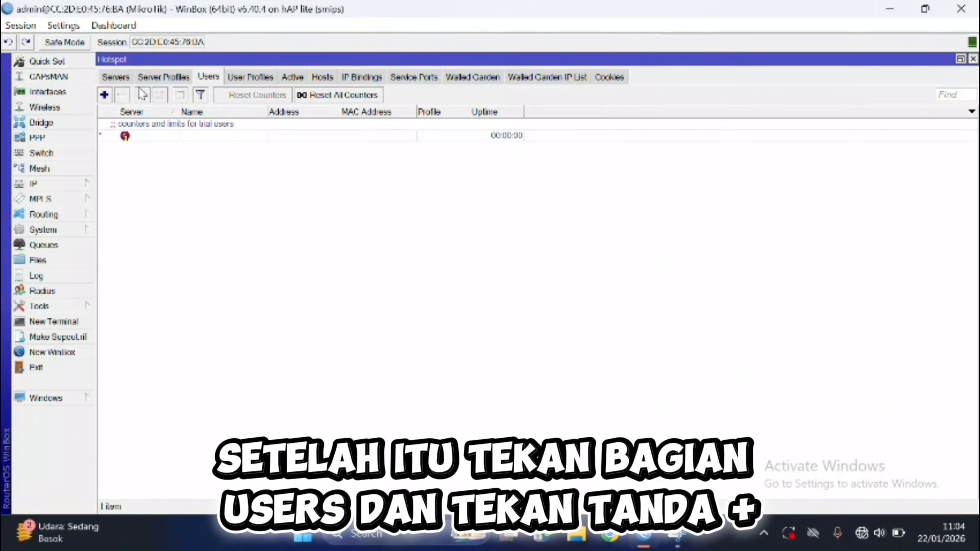
left_click(105, 96)
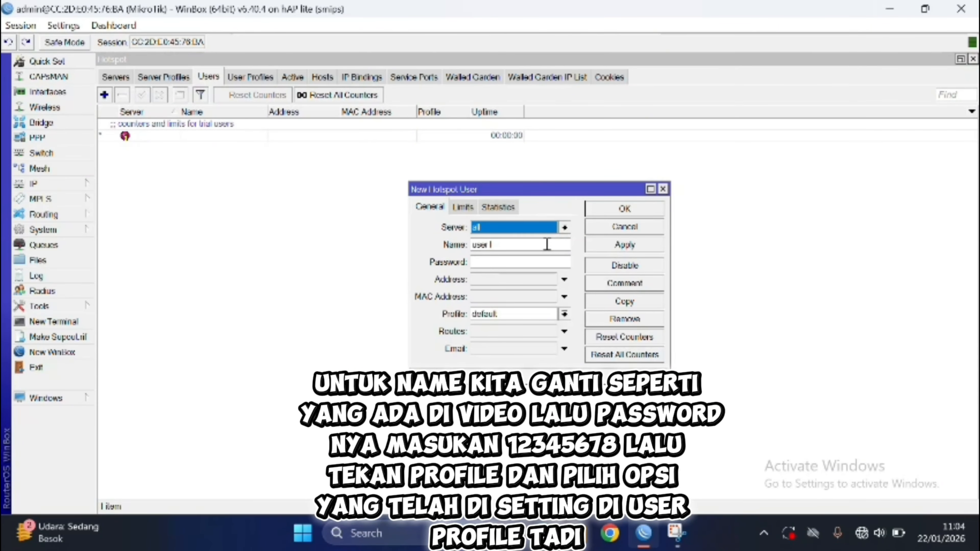
left_click(546, 244)
key("BackSpace")
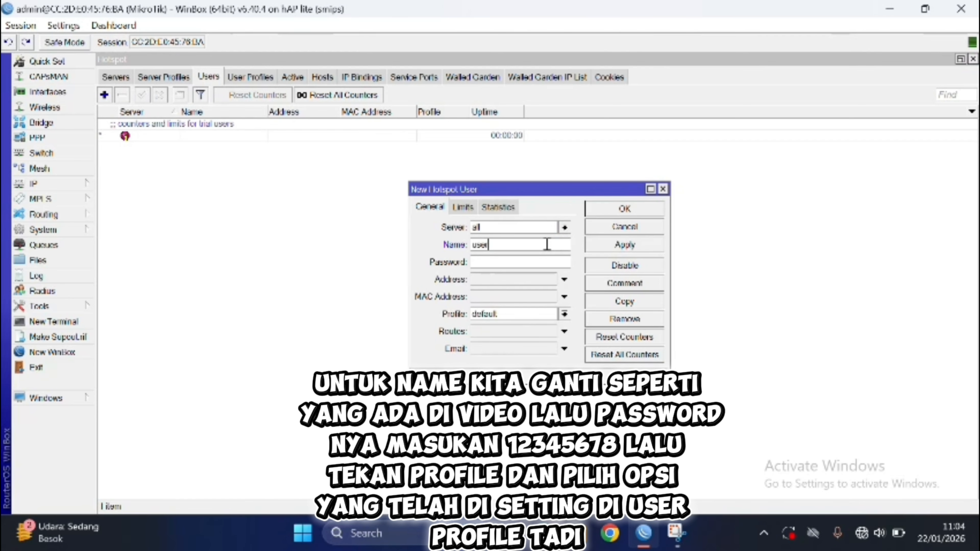
key("BackSpace")
key("BackSpace")
key("BackSpace")
key("BackSpace")
left_click(564, 313)
left_click(540, 336)
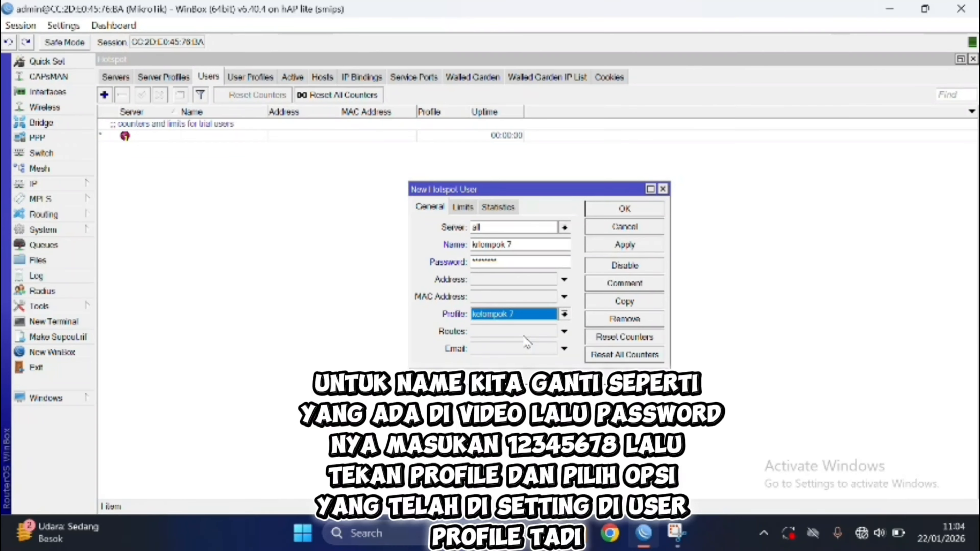
left_click(625, 245)
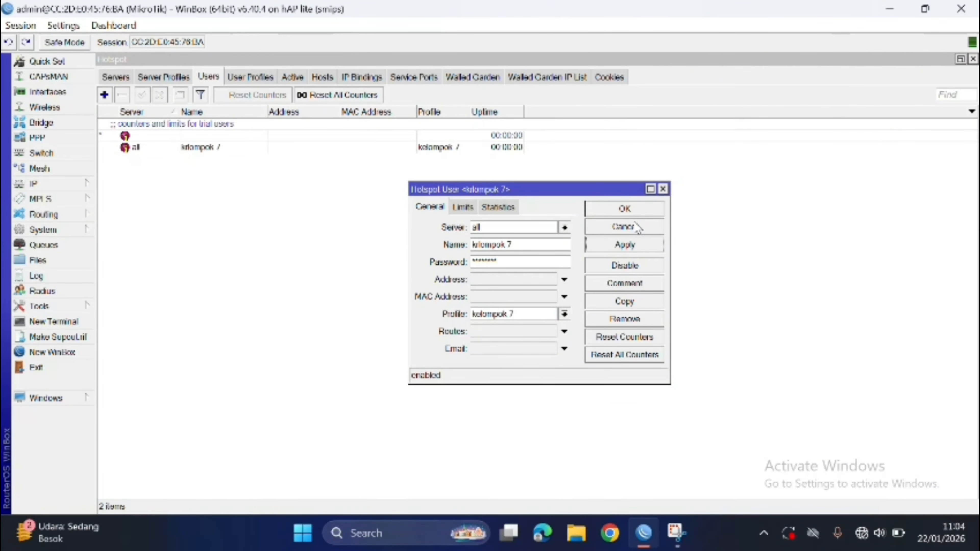
left_click(627, 210)
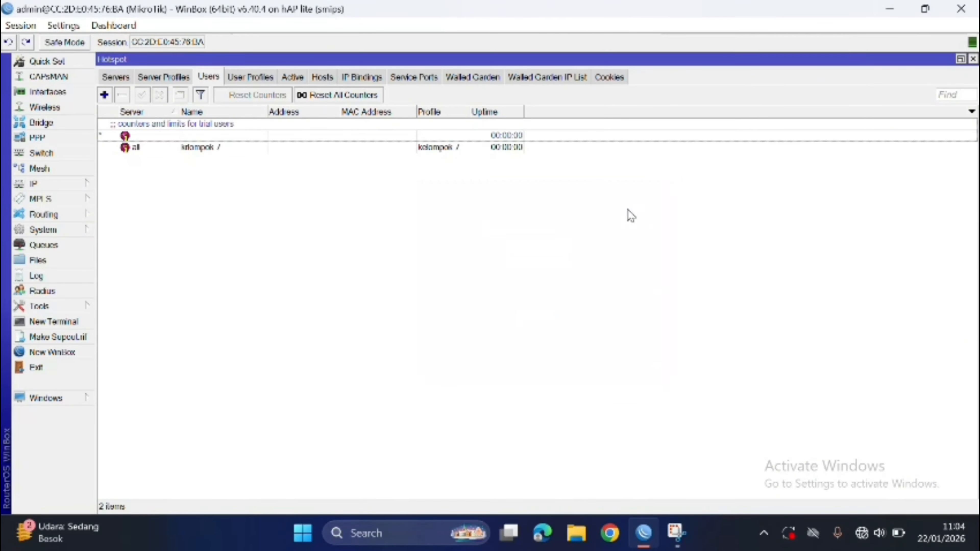
Run Hotspot Setup on wlan1, accepting the suggested settings, including the address pool starting at 192.168.9.1 and no SSL certificate
left_click(148, 80)
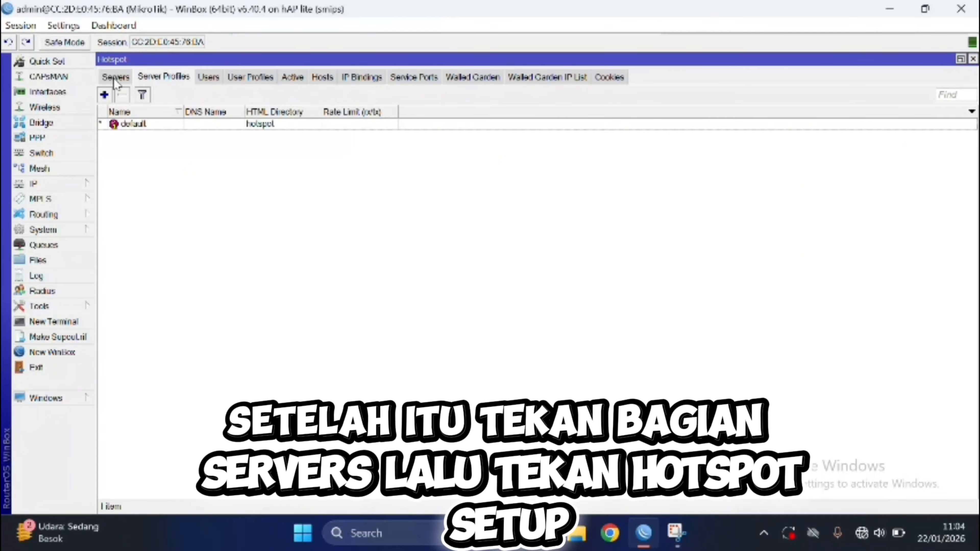
left_click(114, 78)
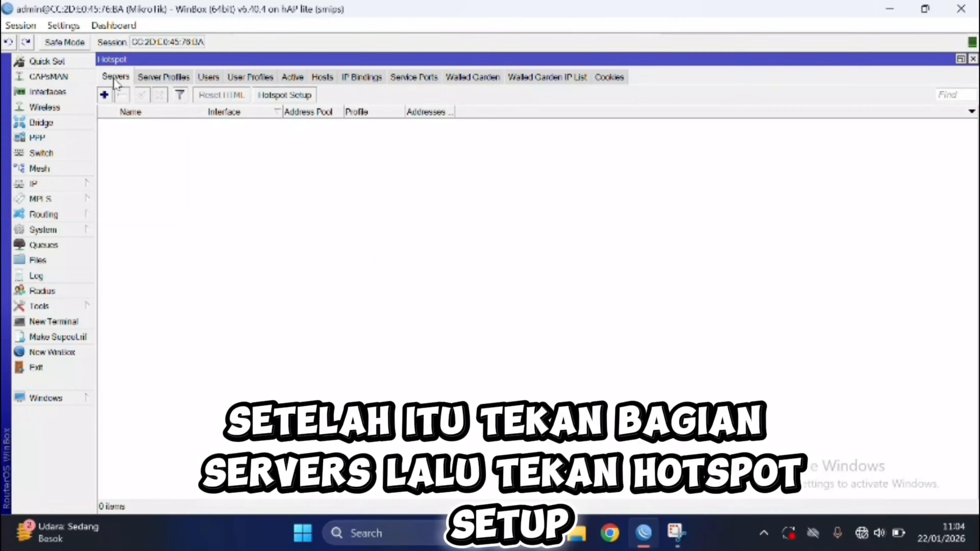
left_click(282, 96)
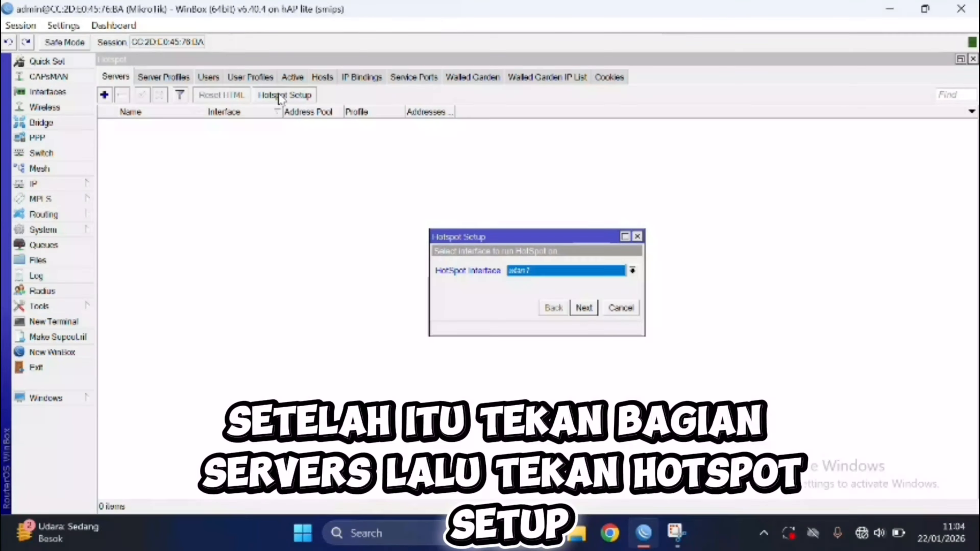
left_click(632, 270)
left_click(563, 328)
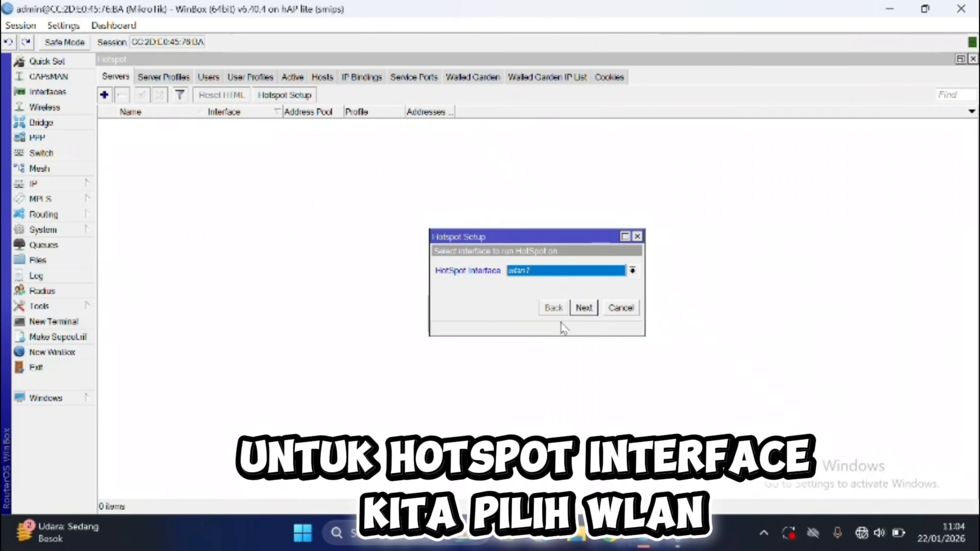
left_click(583, 308)
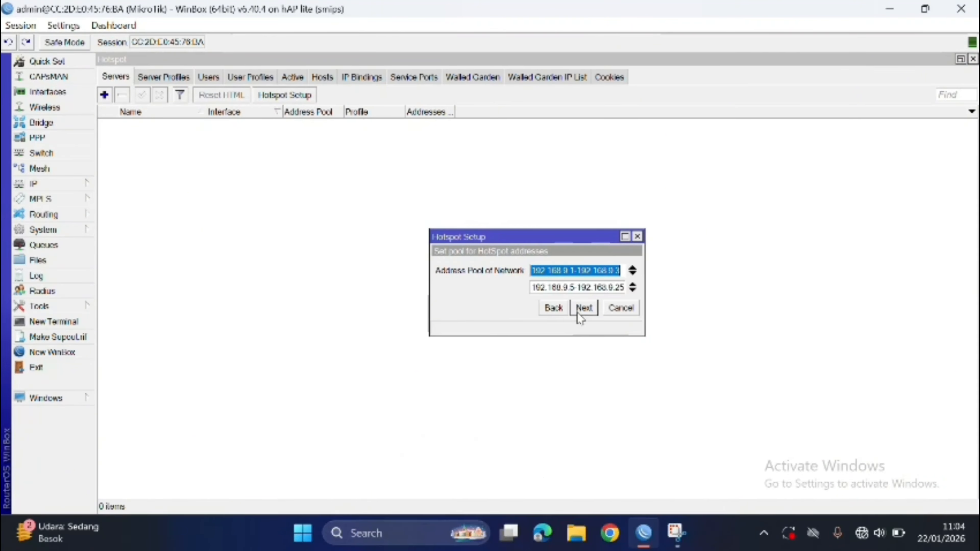
left_click(580, 315)
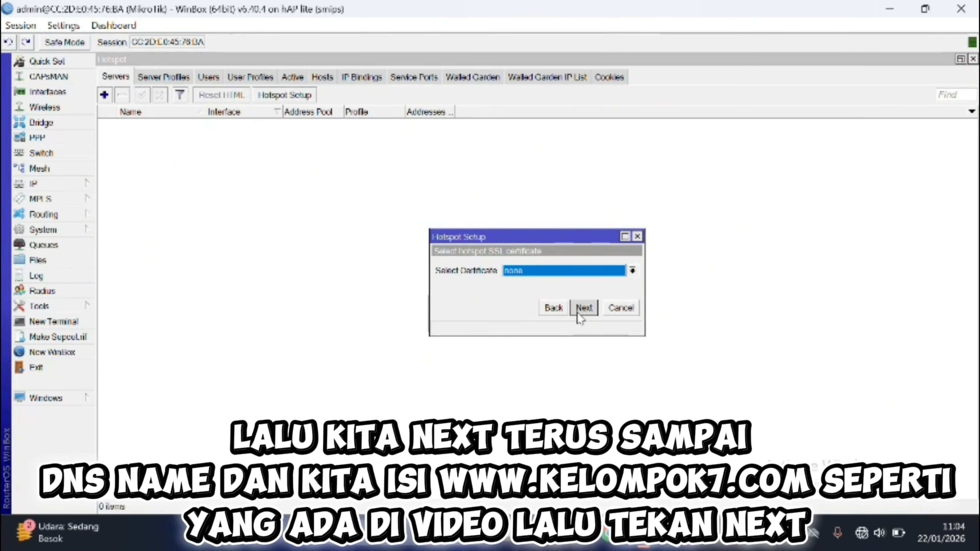
left_click(580, 315)
left_click(579, 315)
left_click(580, 315)
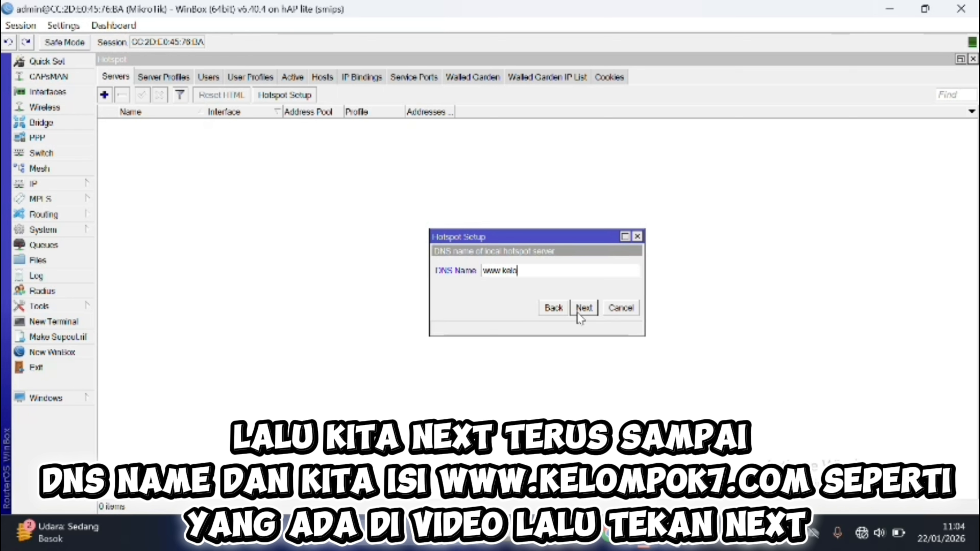
type("www.kelompok7.com")
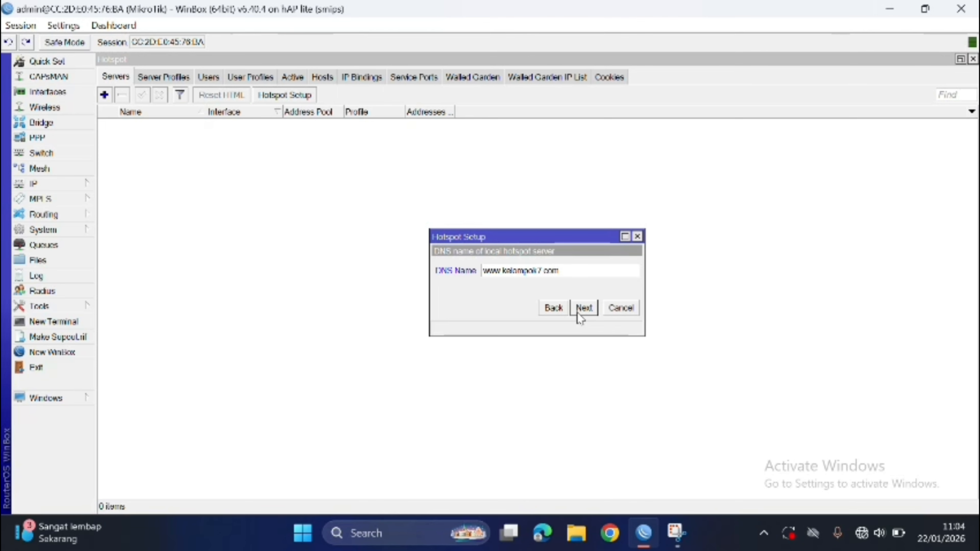
left_click(592, 310)
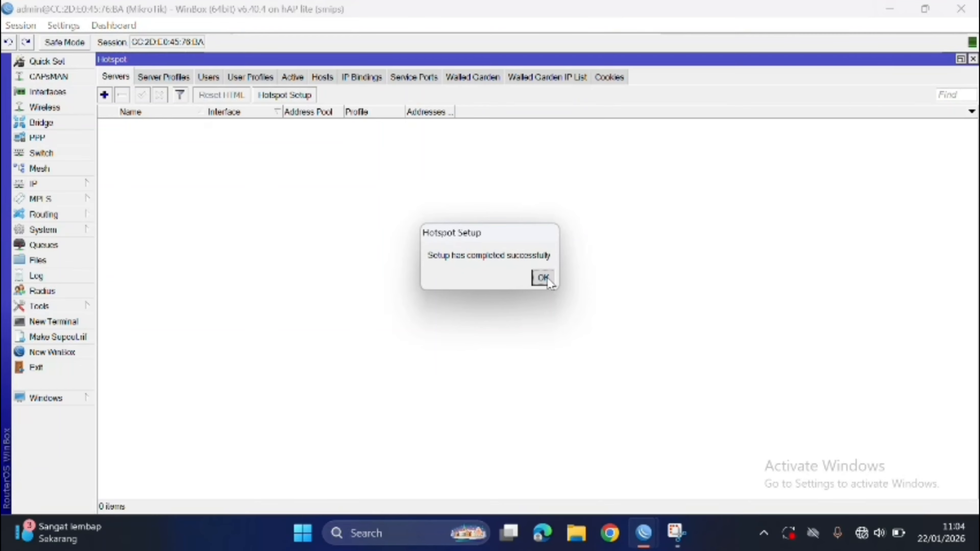
left_click(543, 278)
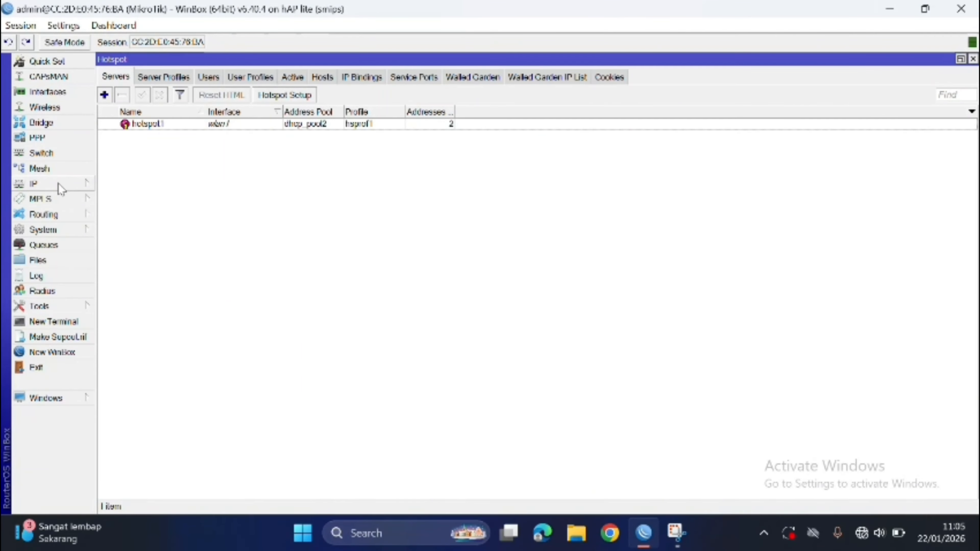
Create a wireless security profile in dynamic keys mode with WPA PSK, WPA2 PSK, WPA EAP and WPA2 EAP authentication enabled
left_click(61, 109)
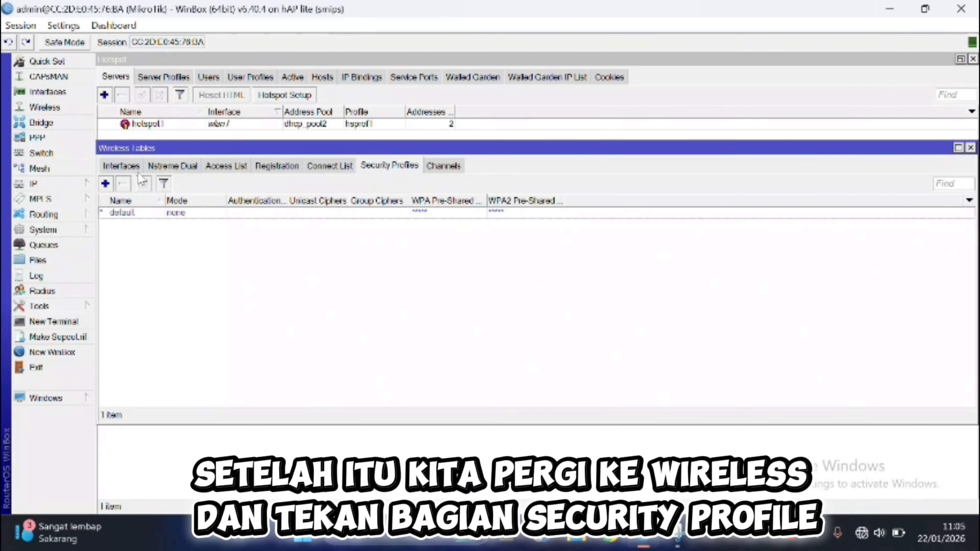
left_click(105, 184)
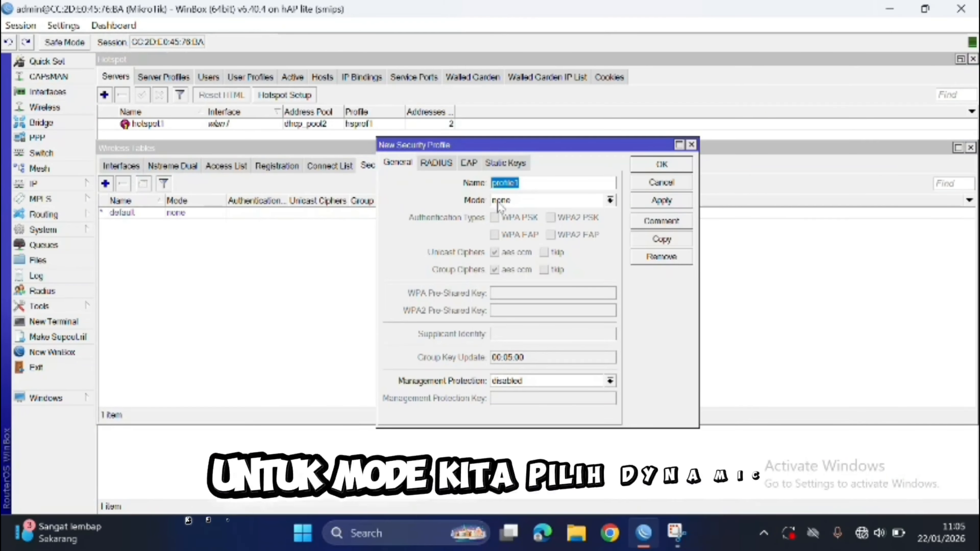
left_click(610, 200)
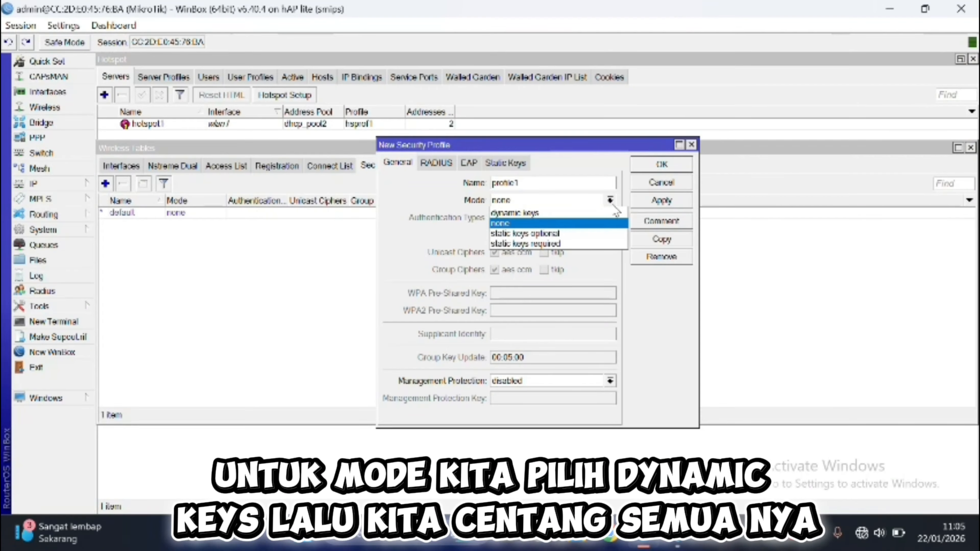
left_click(563, 213)
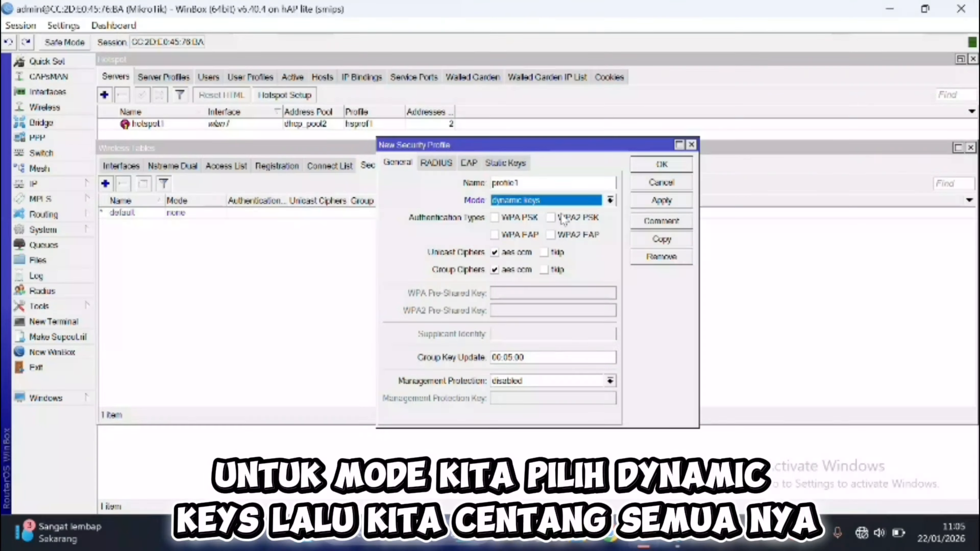
left_click(495, 217)
left_click(495, 235)
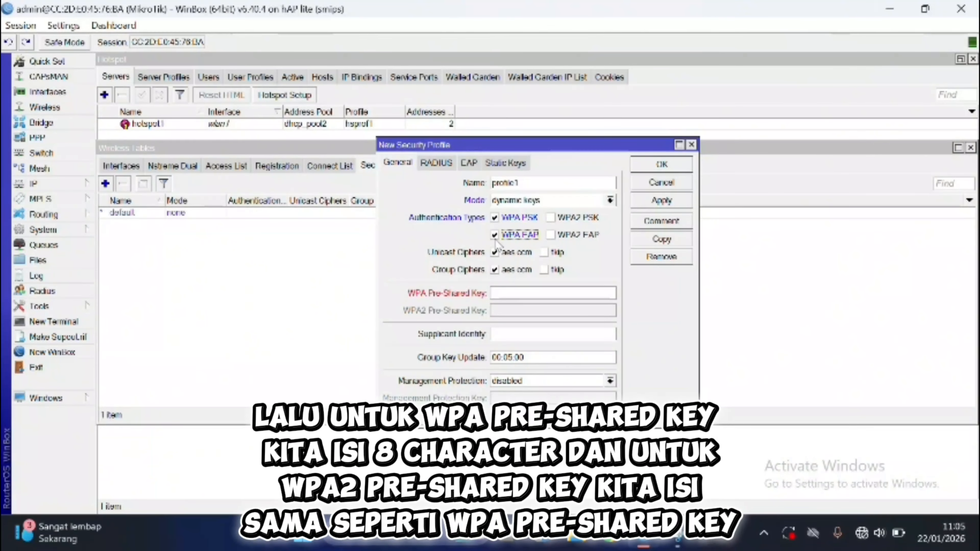
left_click(552, 217)
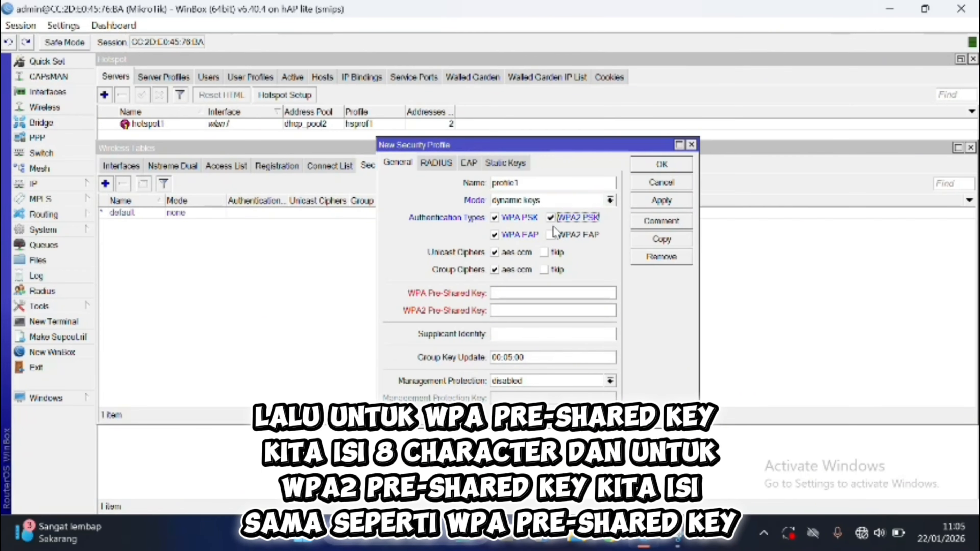
left_click(553, 234)
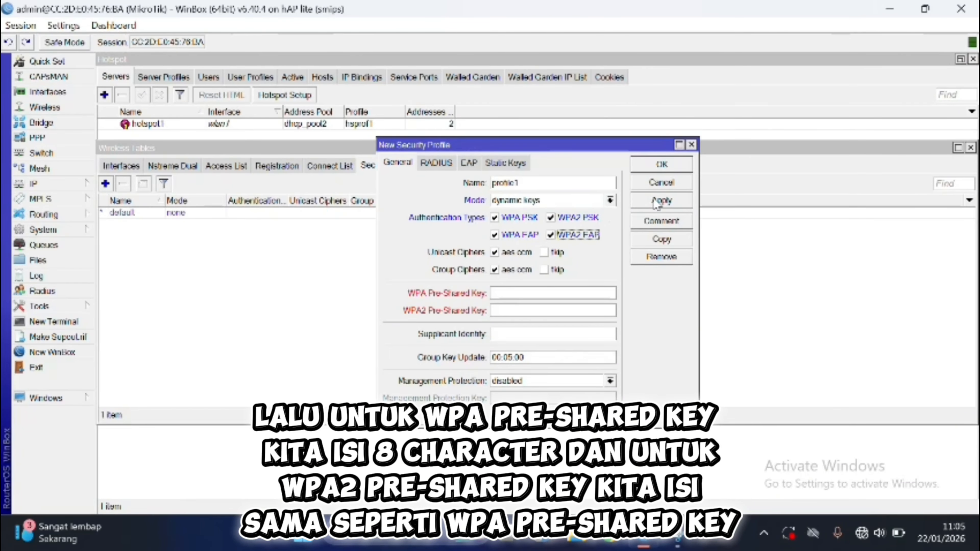
Enter the WPA and WPA2 pre-shared keys for the new security profile and save it
left_click(661, 201)
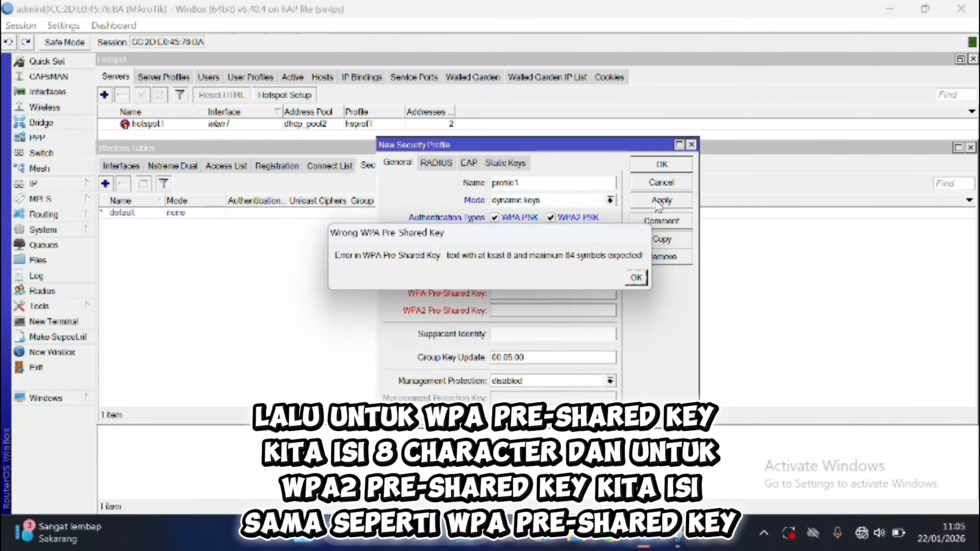
left_click(634, 277)
left_click(562, 293)
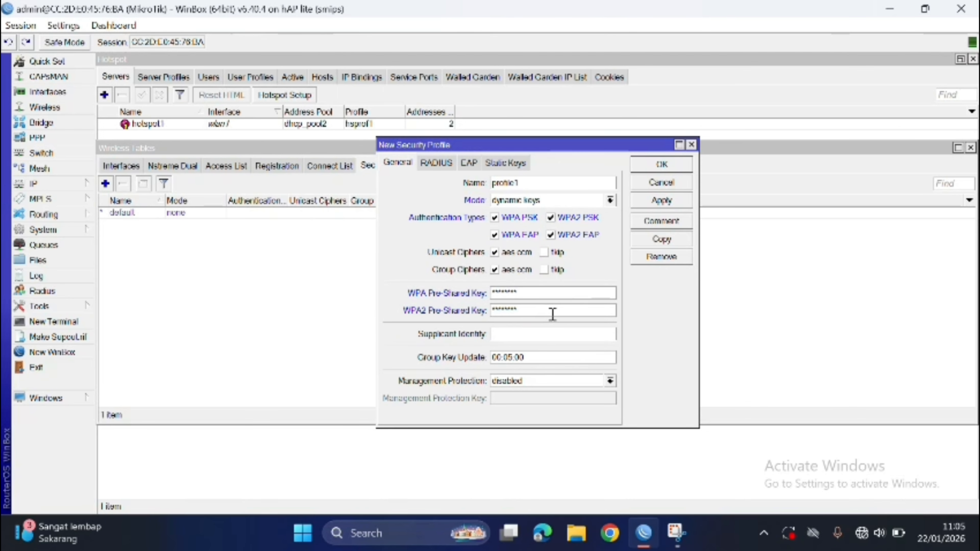
left_click(656, 200)
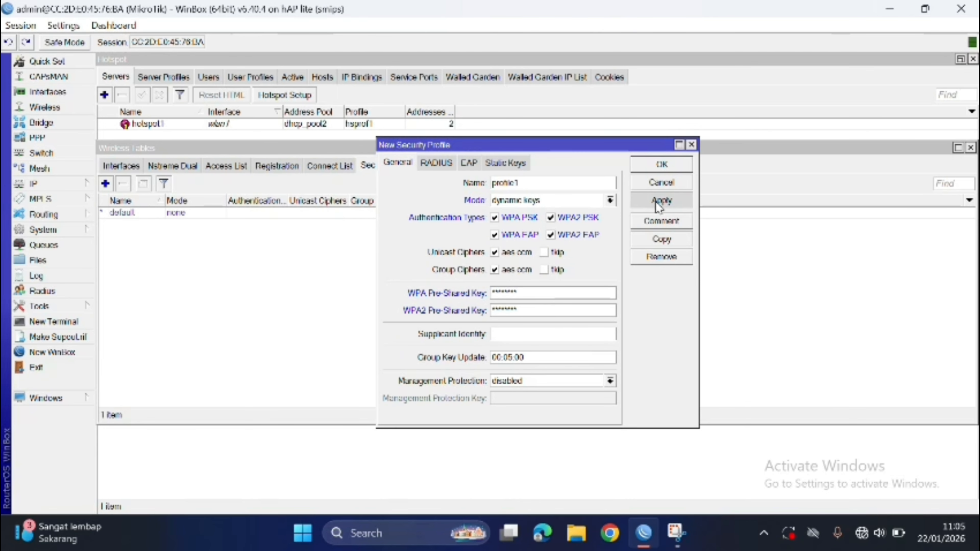
left_click(660, 164)
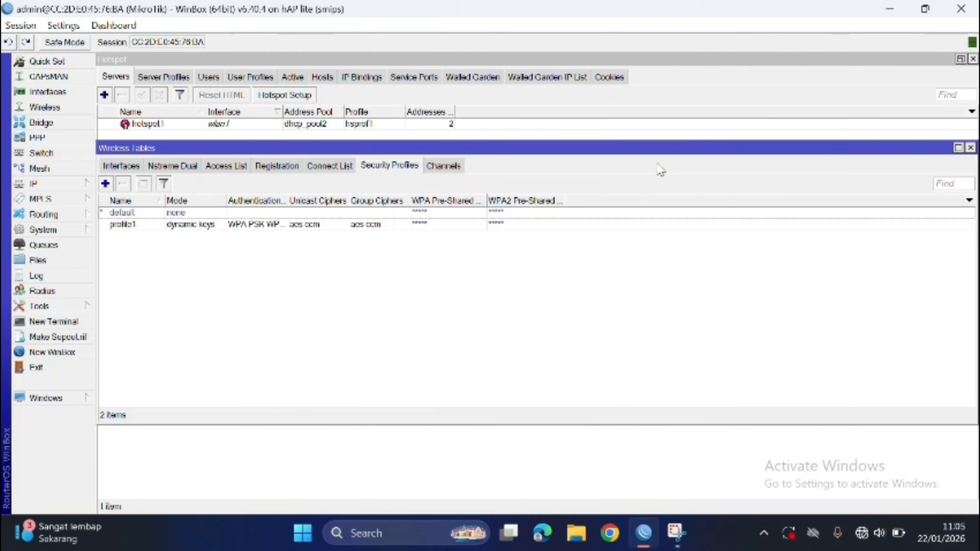
Test the router's internet connectivity by pinging 8.8.8.8 from a new terminal, and close the terminal
left_click(54, 321)
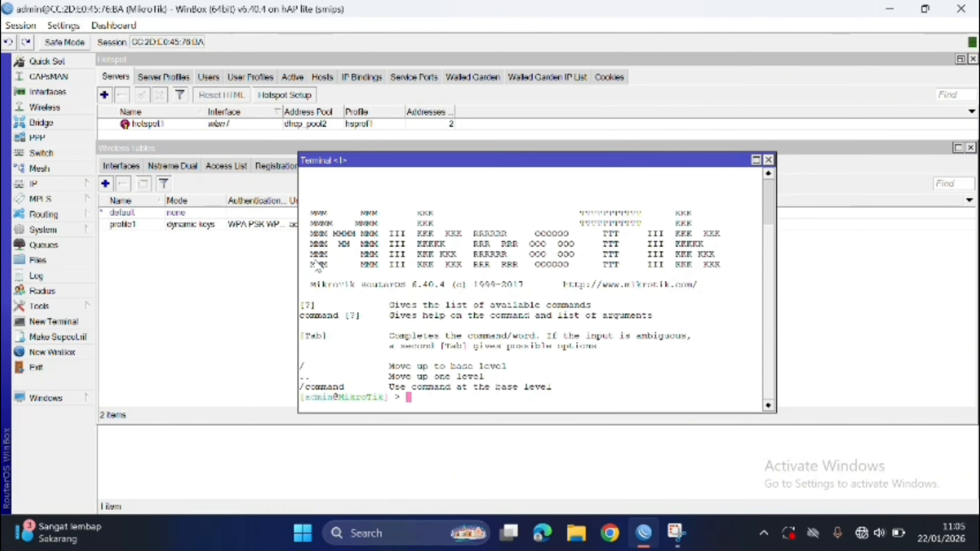
type("ping")
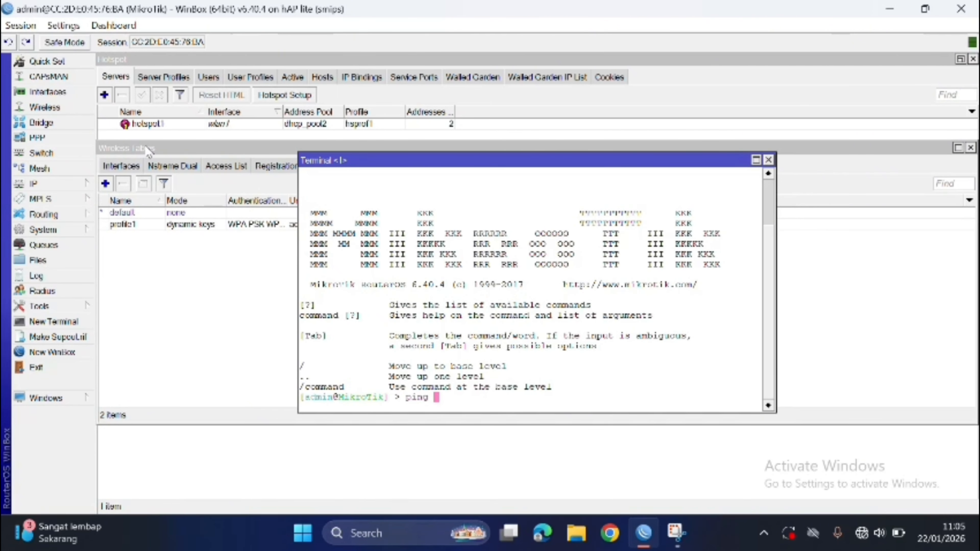
type(" 8.8.8.8")
key("Return")
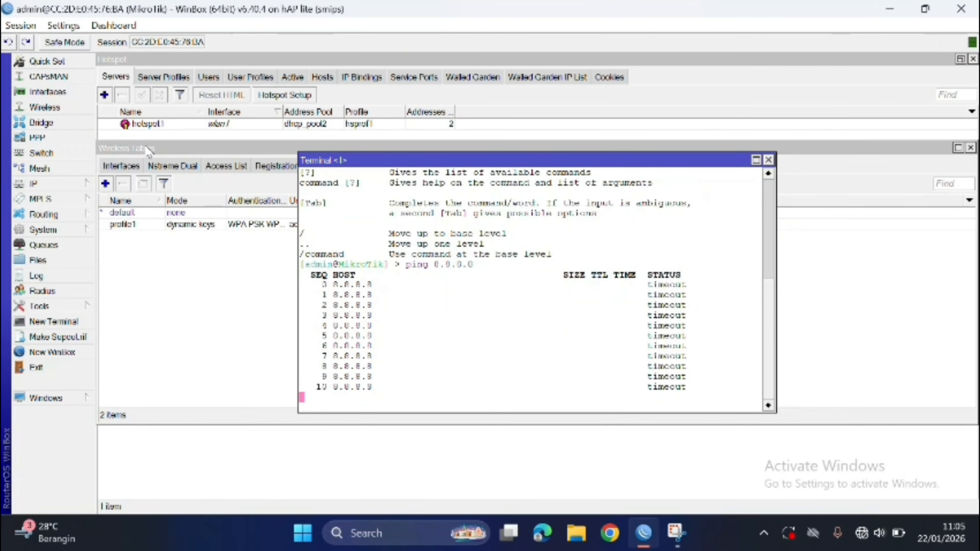
left_click(768, 161)
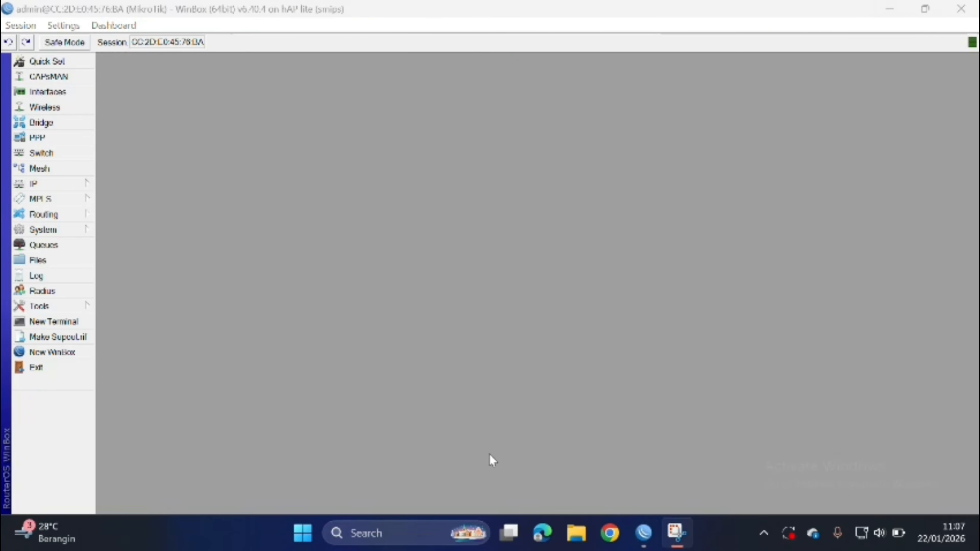
Switch to File Explorer, cut the konoha (5) zip archive from Downloads, and go to the Documents folder
left_click(578, 540)
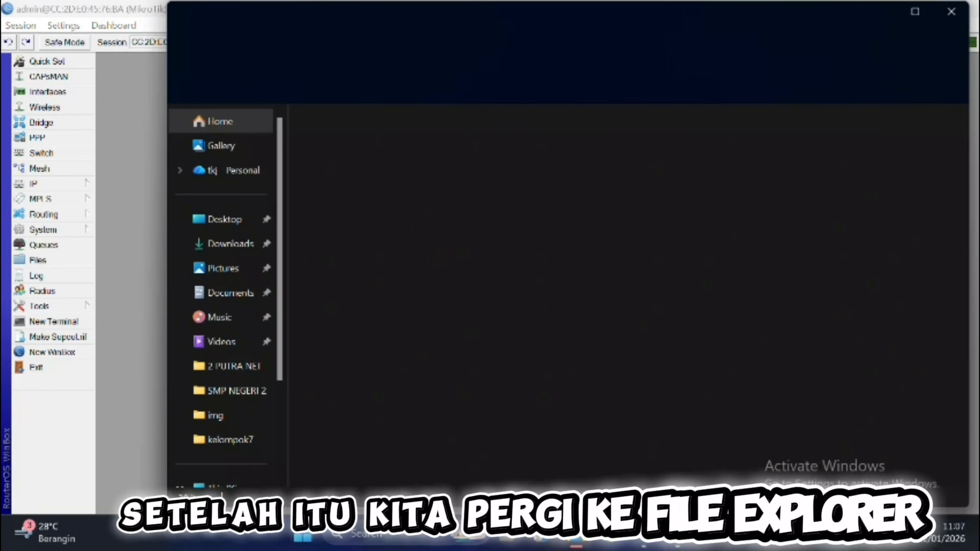
left_click(231, 249)
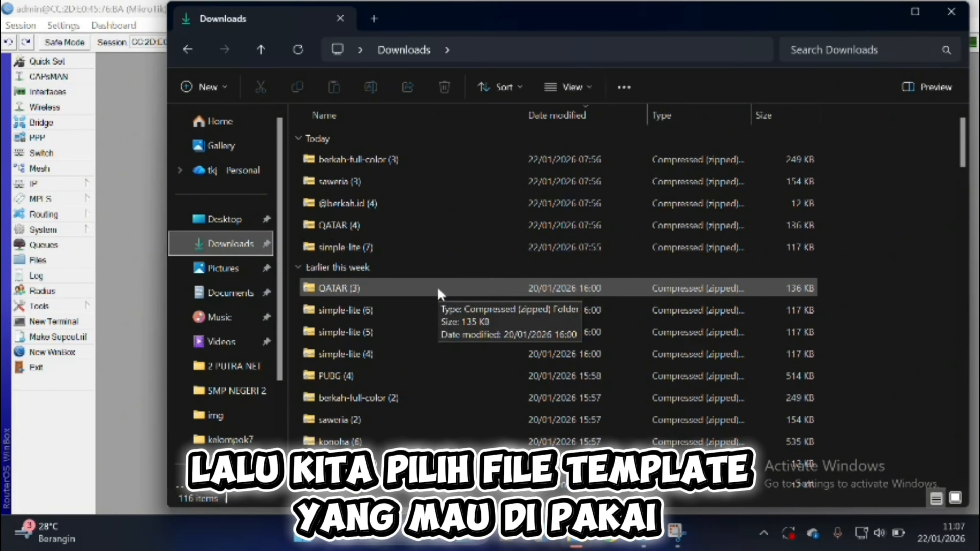
scroll(440, 294, "down", 5)
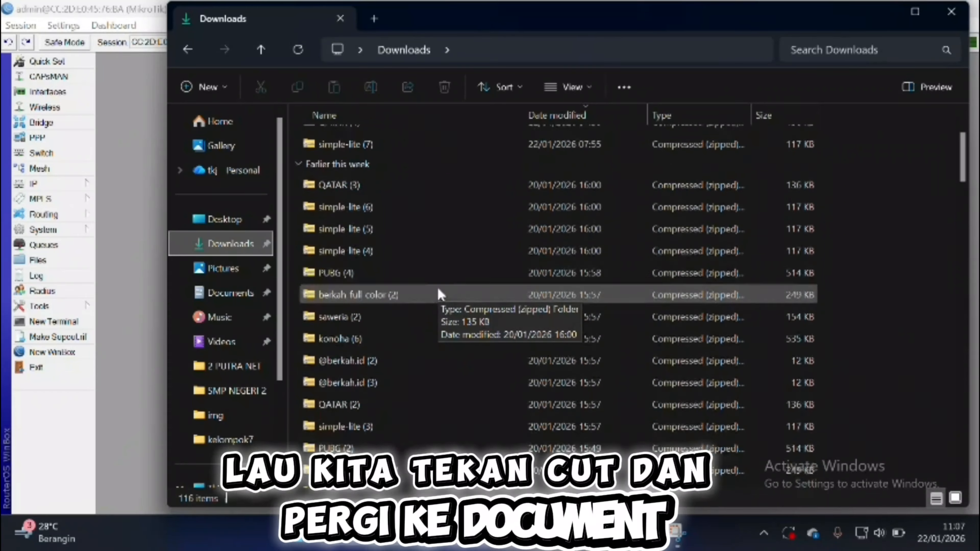
scroll(438, 292, "down", 2)
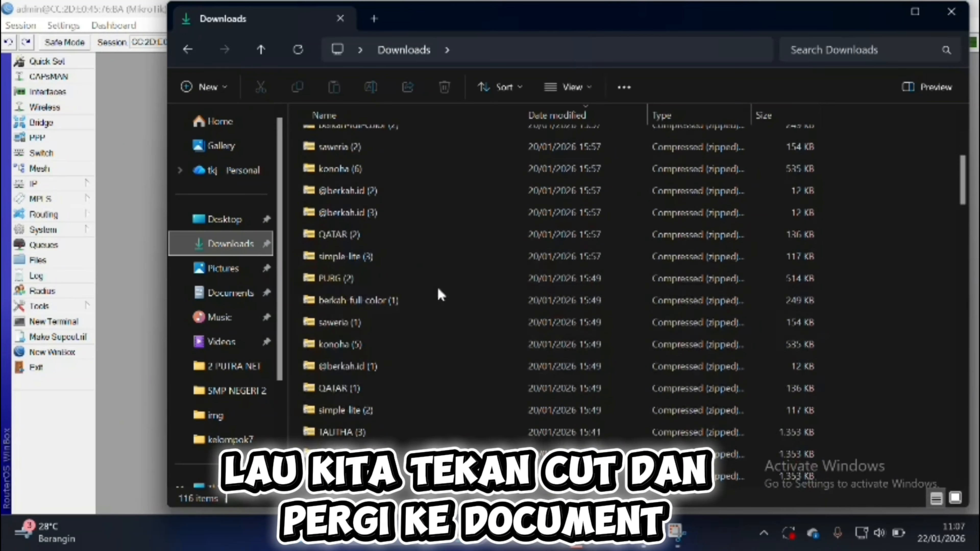
left_click(368, 331)
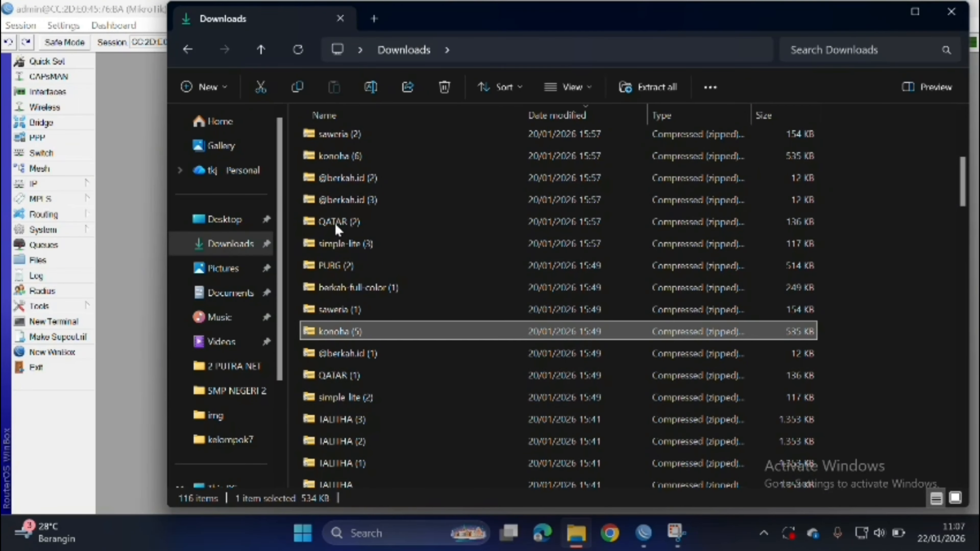
left_click(261, 88)
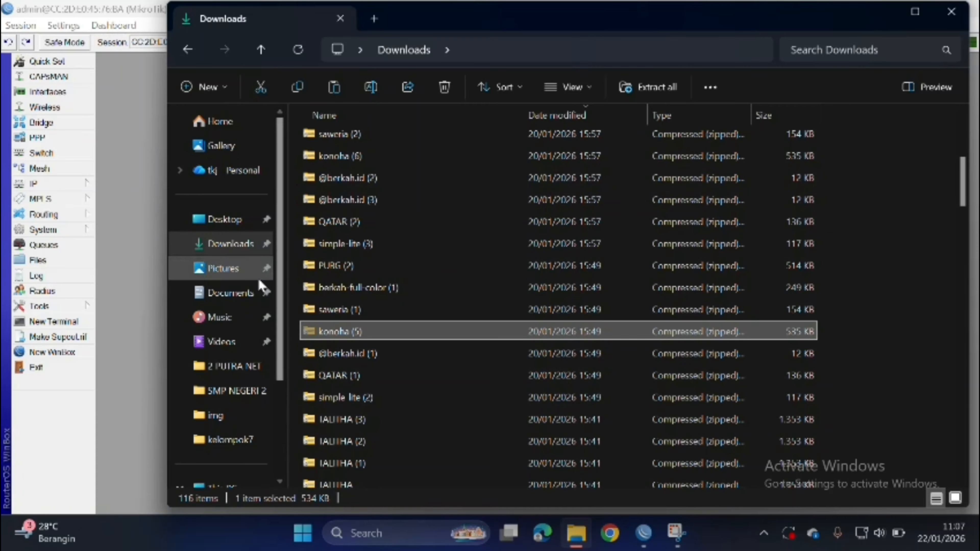
left_click(248, 301)
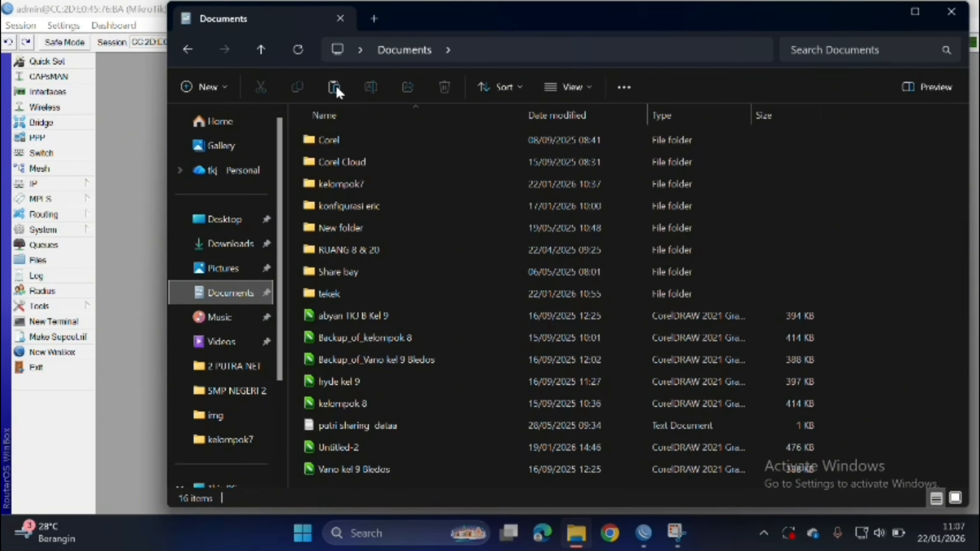
left_click(205, 87)
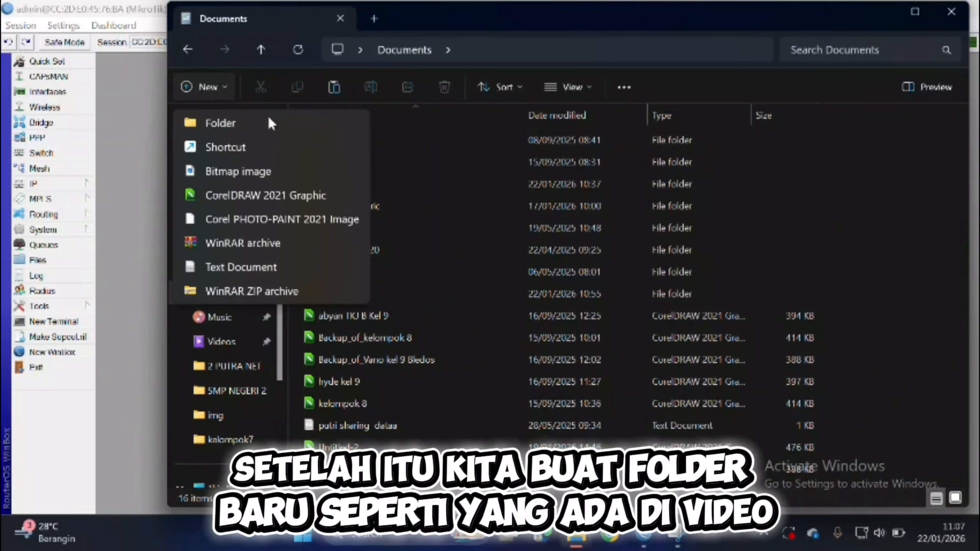
left_click(270, 123)
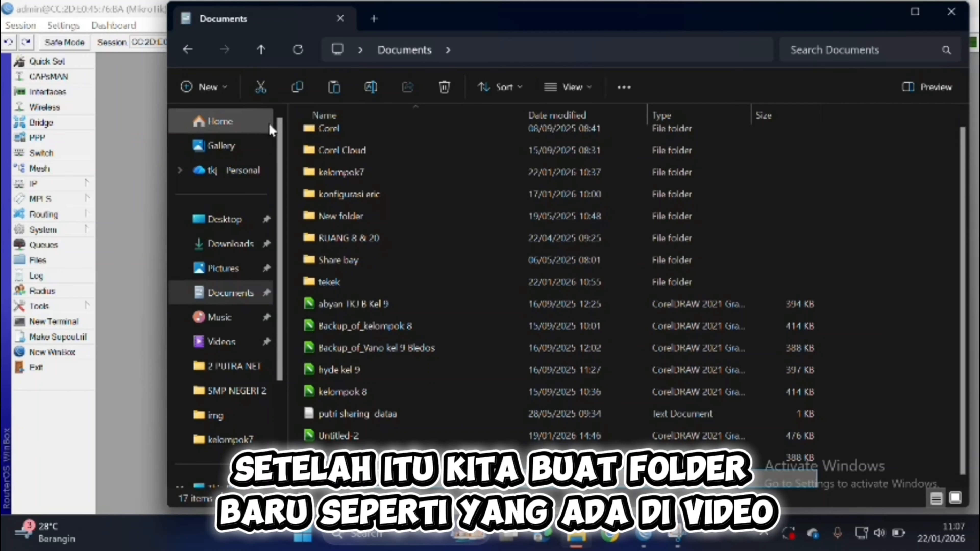
type("kelomok")
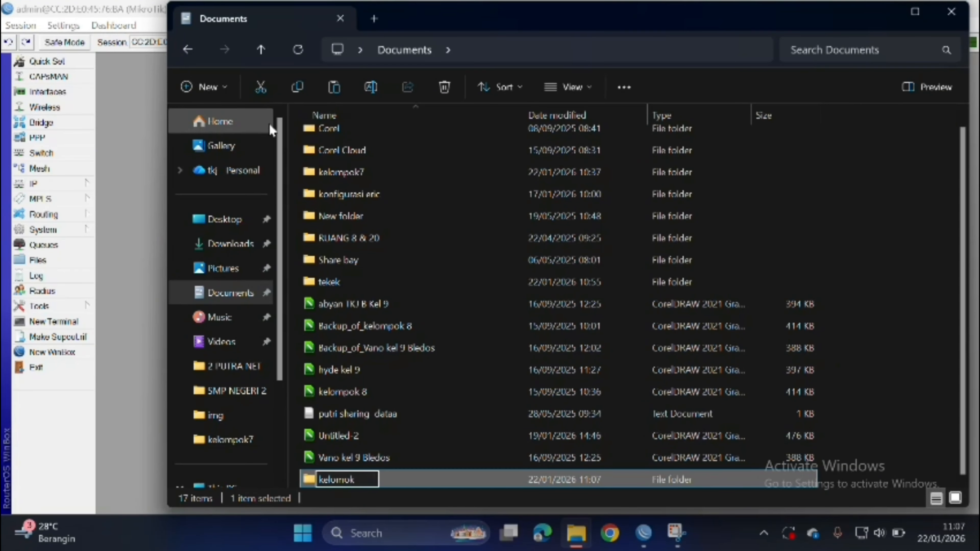
key("BackSpace")
key("BackSpace")
type("pok")
key("Return")
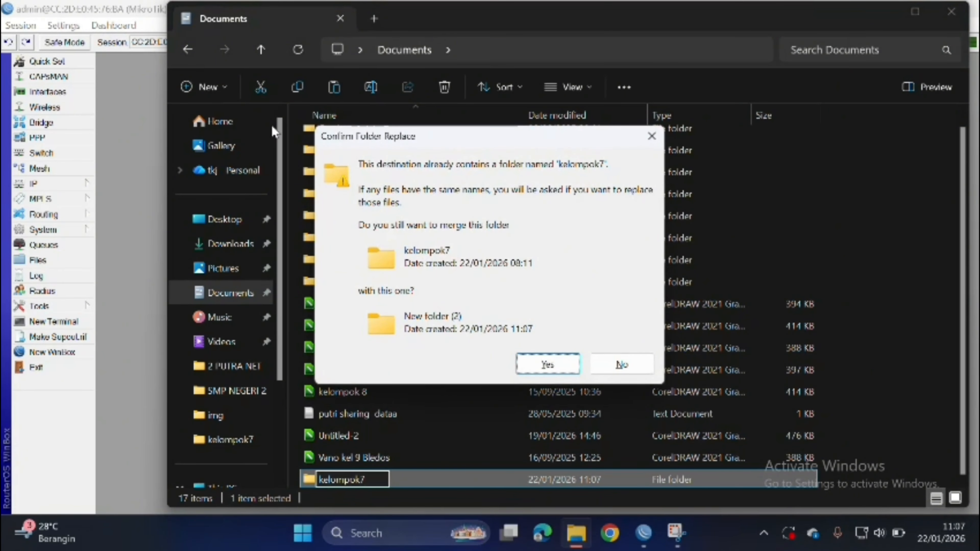
left_click(616, 364)
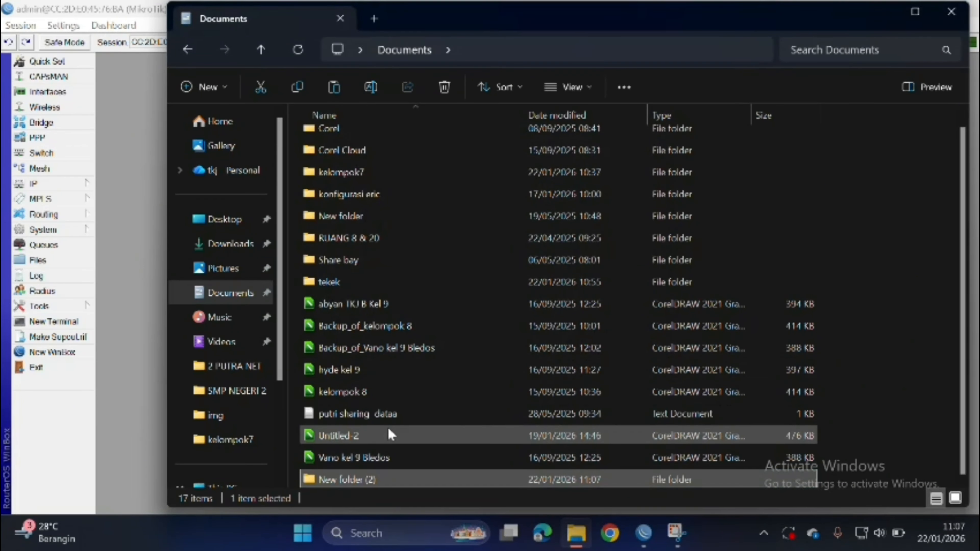
key("Delete")
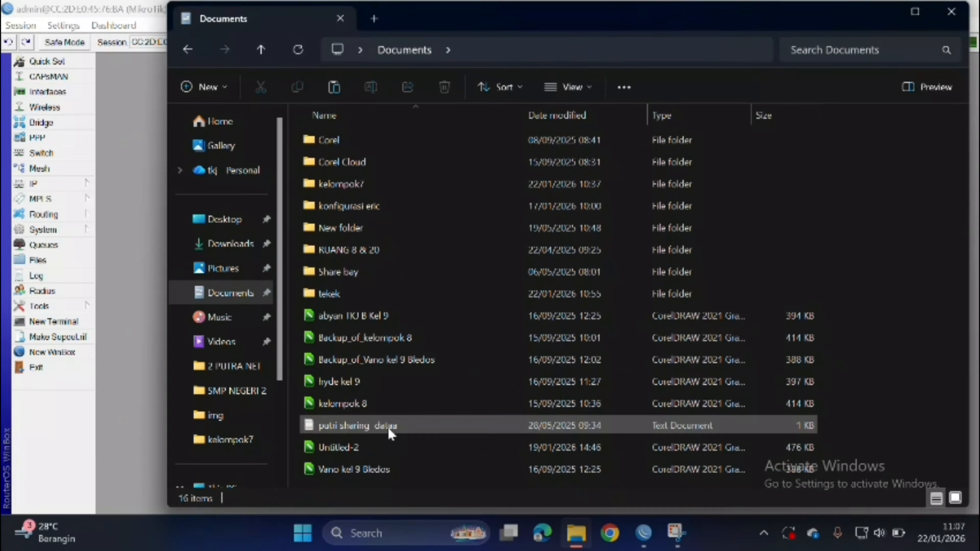
Create a new folder named "lala an pren" in Documents
left_click(203, 90)
left_click(220, 123)
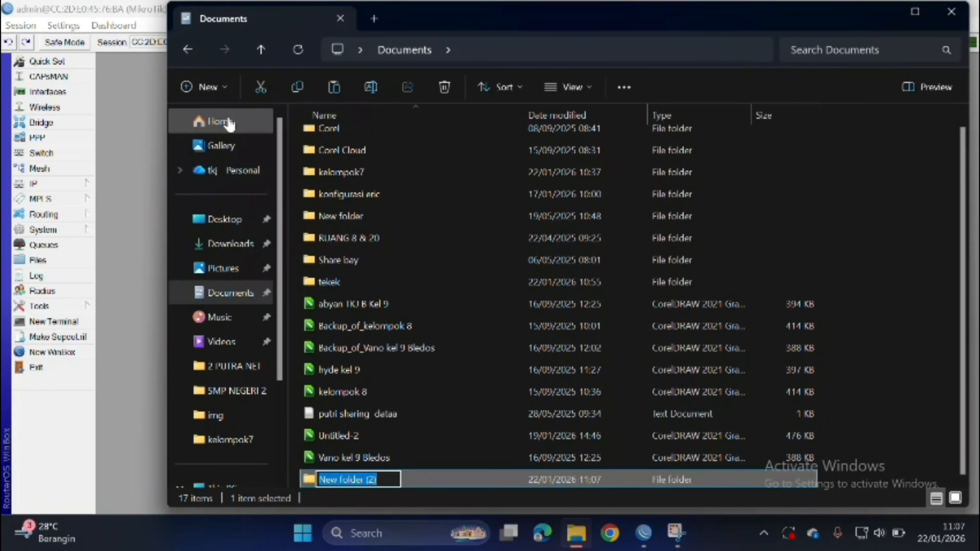
key("BackSpace")
type("kelo")
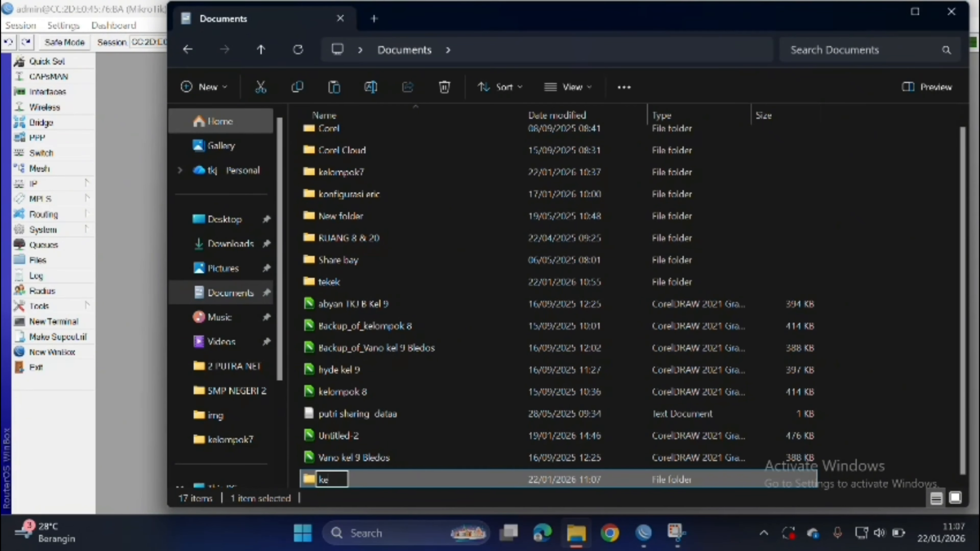
key("BackSpace")
key("BackSpace")
type("la an")
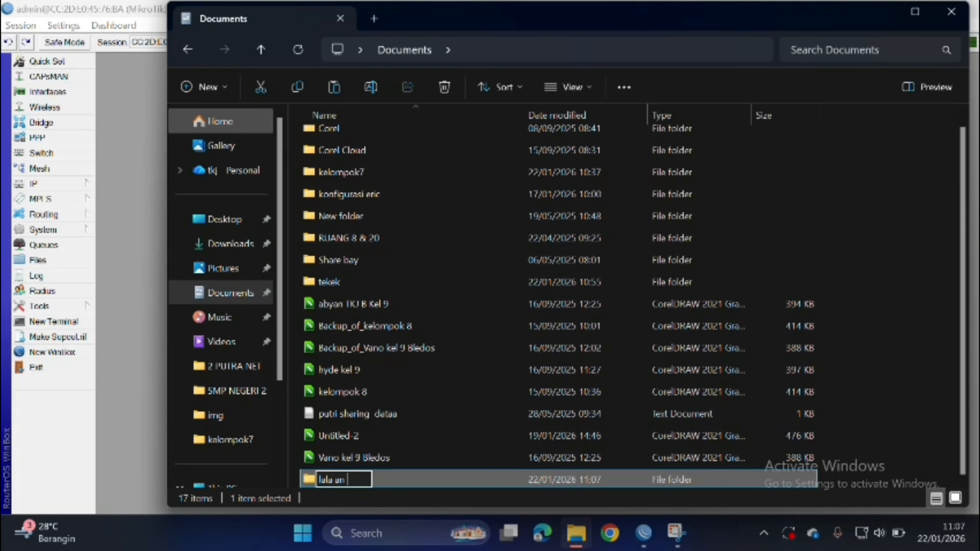
type(" pren")
key("Return")
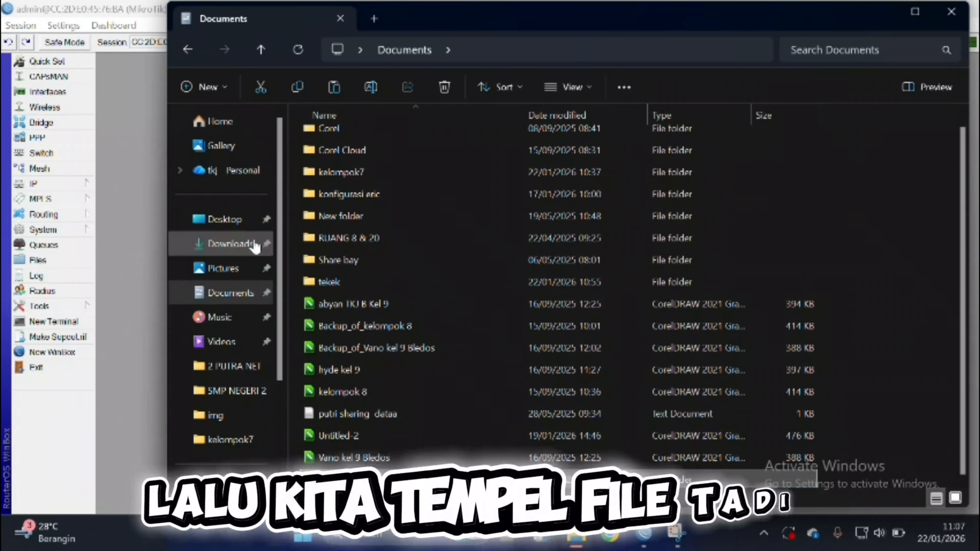
Paste the konoha (5) archive into the "lala an pren" folder and extract it to the suggested destination
double_click(381, 481)
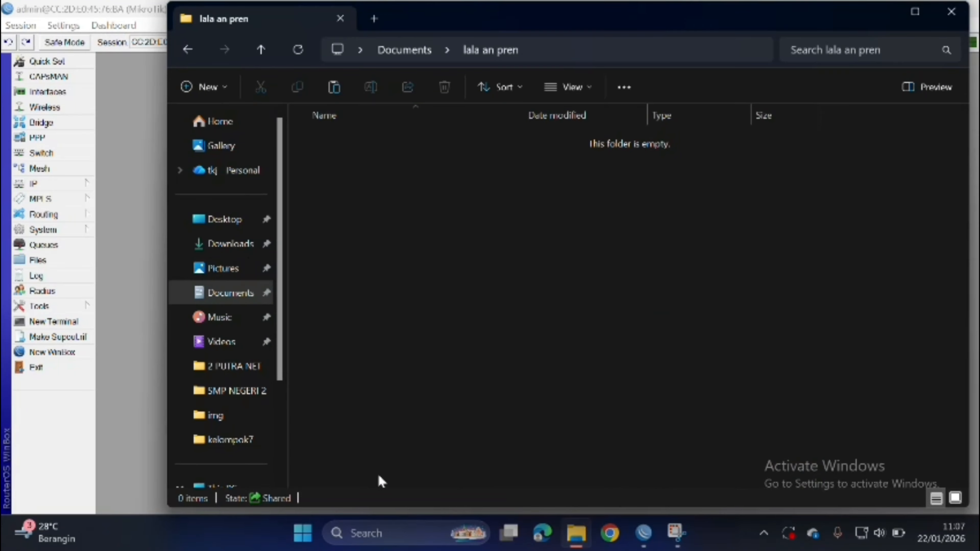
left_click(334, 87)
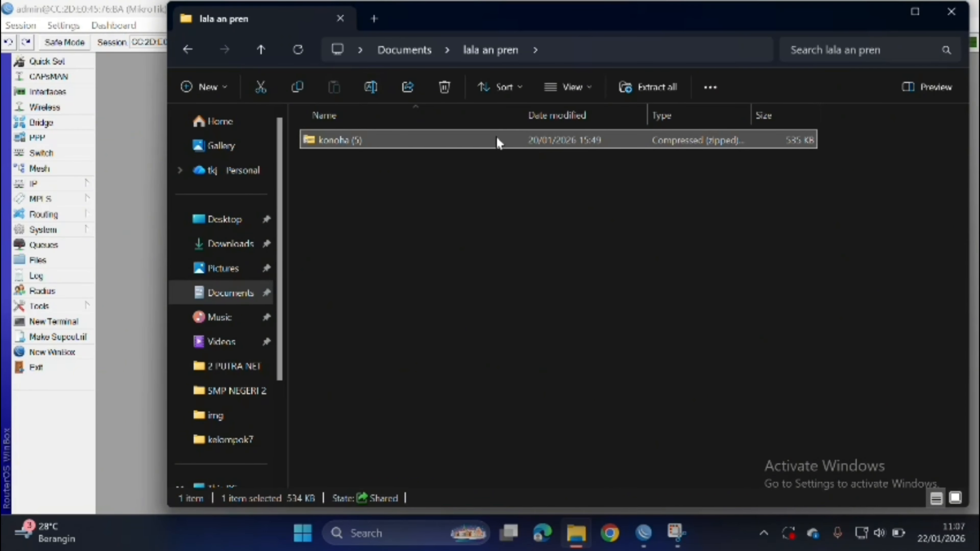
right_click(484, 140)
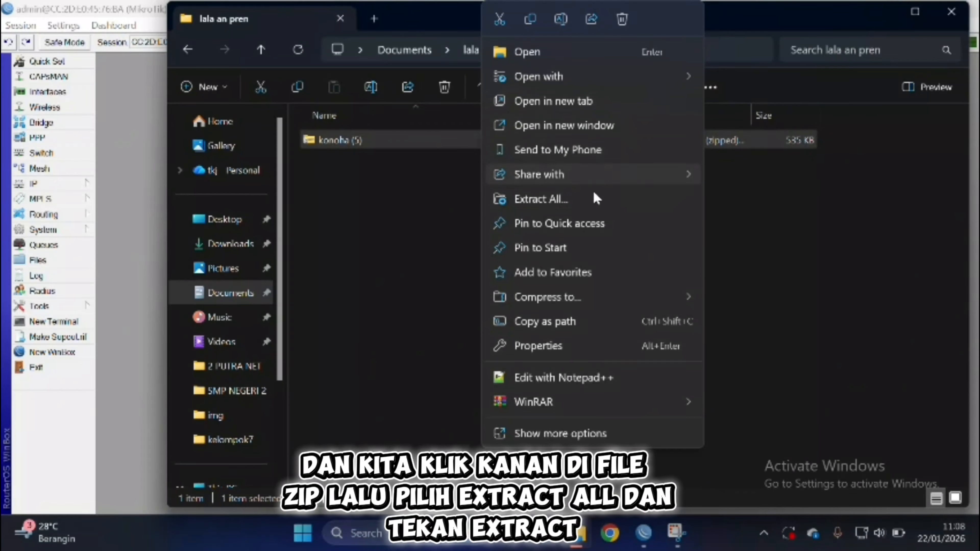
left_click(582, 198)
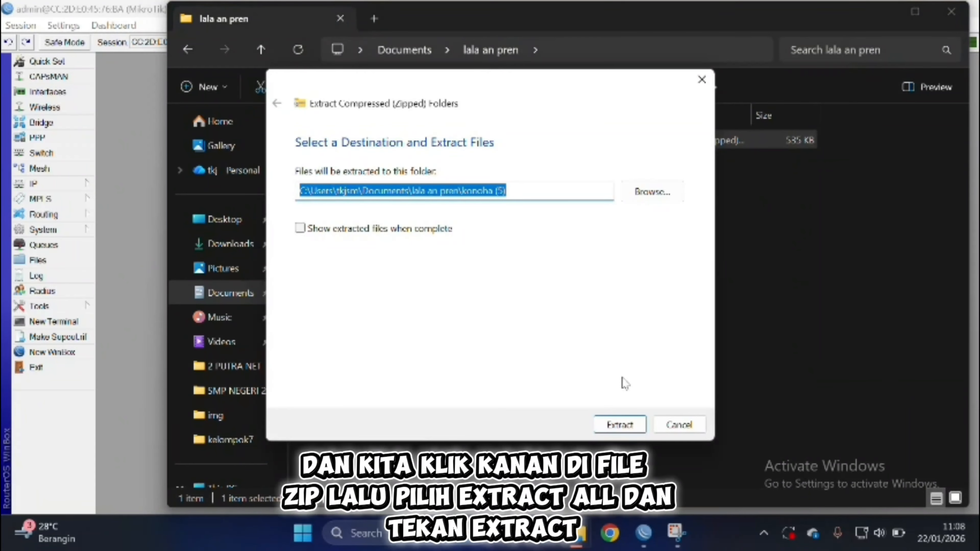
left_click(627, 424)
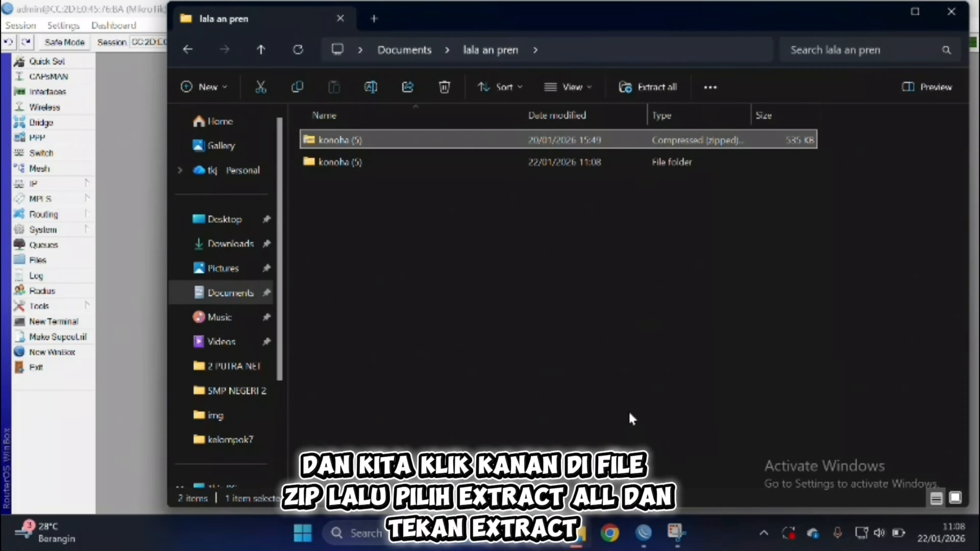
left_click(951, 11)
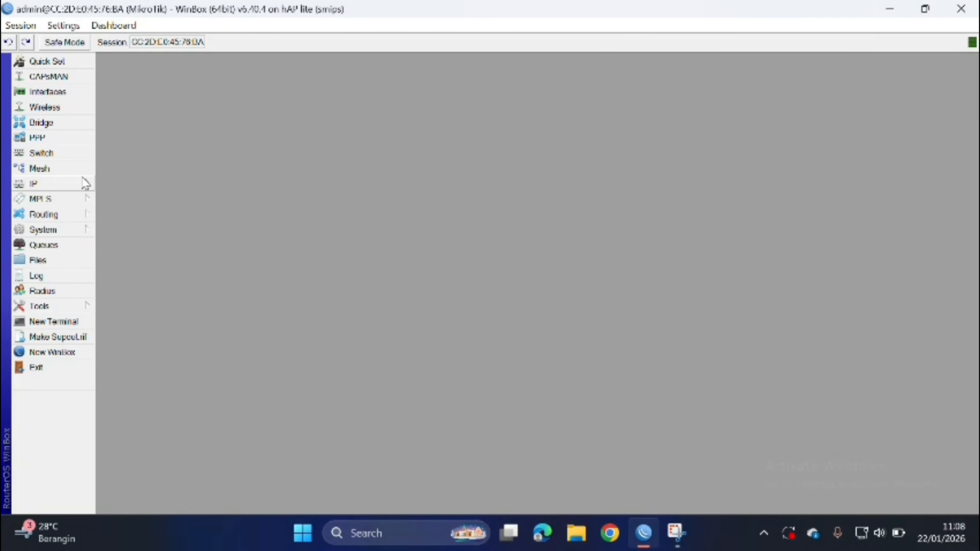
Delete the PUBG (5) and hotspot template directories from the router's file list in WinBox
left_click(73, 259)
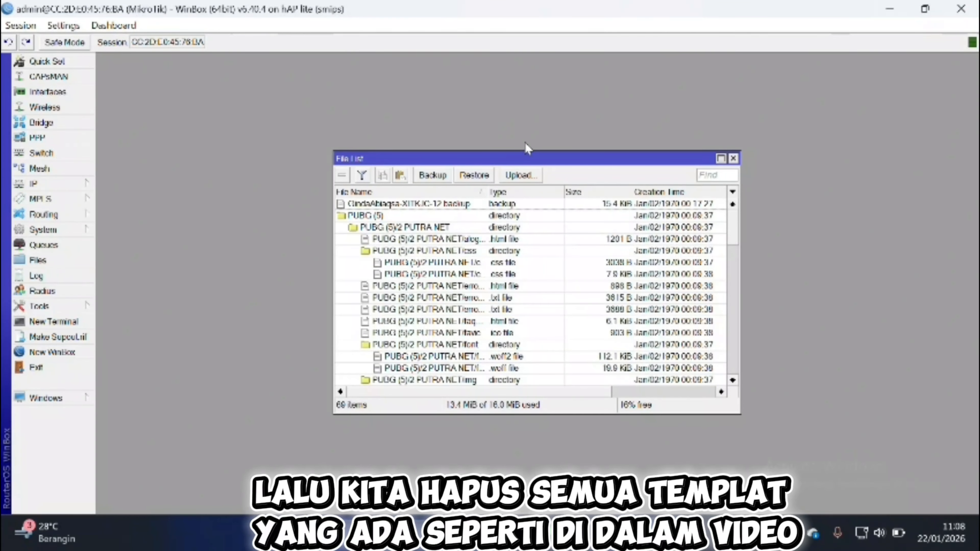
left_click(342, 217)
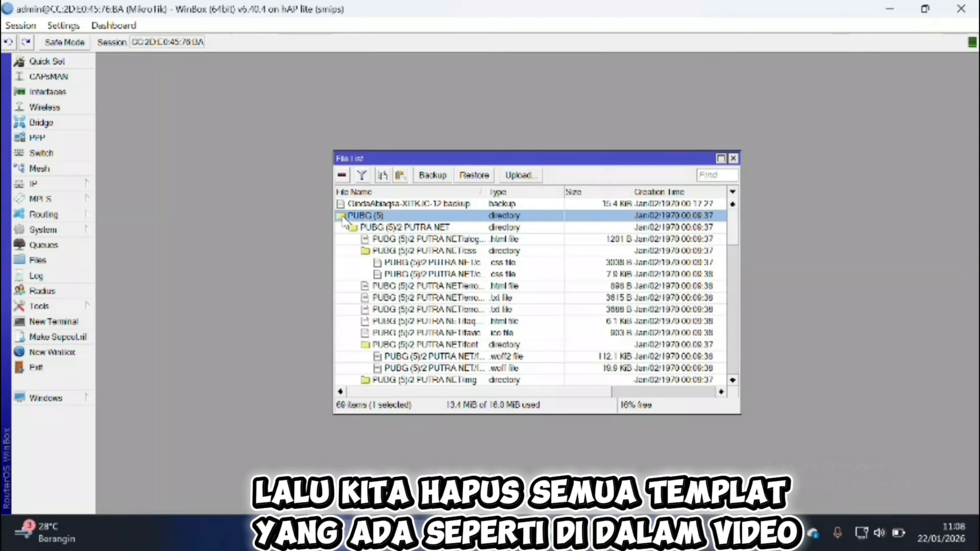
left_click(342, 175)
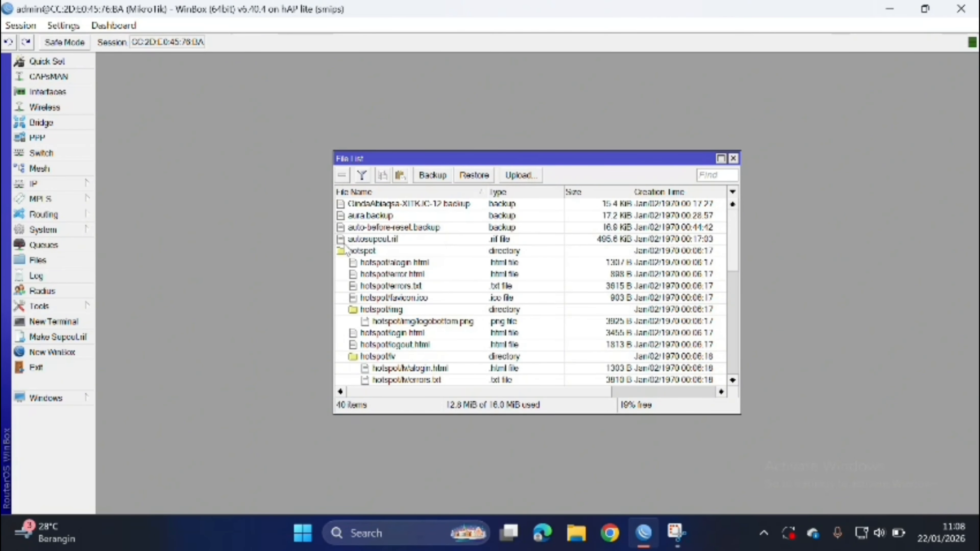
left_click(347, 251)
left_click(346, 175)
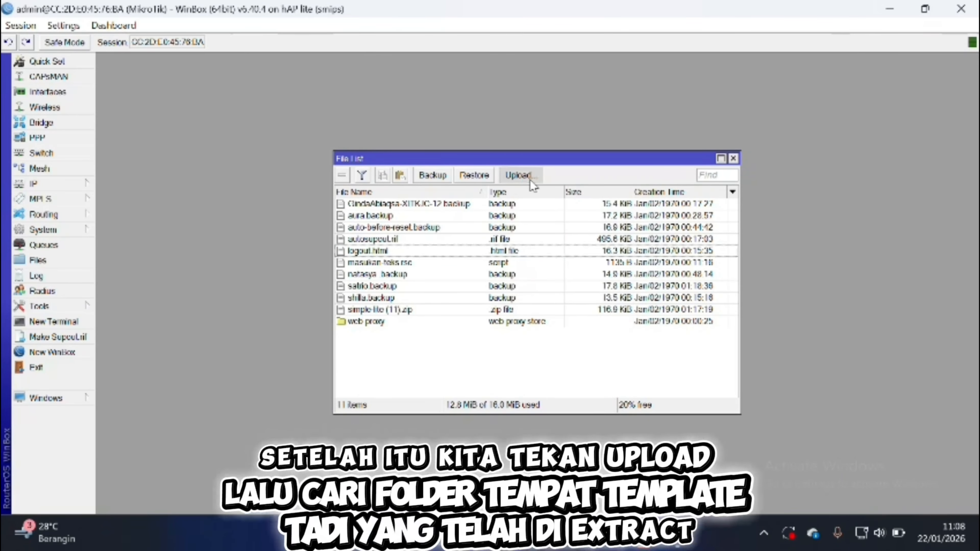
Upload the extracted konoha (5) folder from "lala an pren" in Documents to the router's file list
left_click(529, 179)
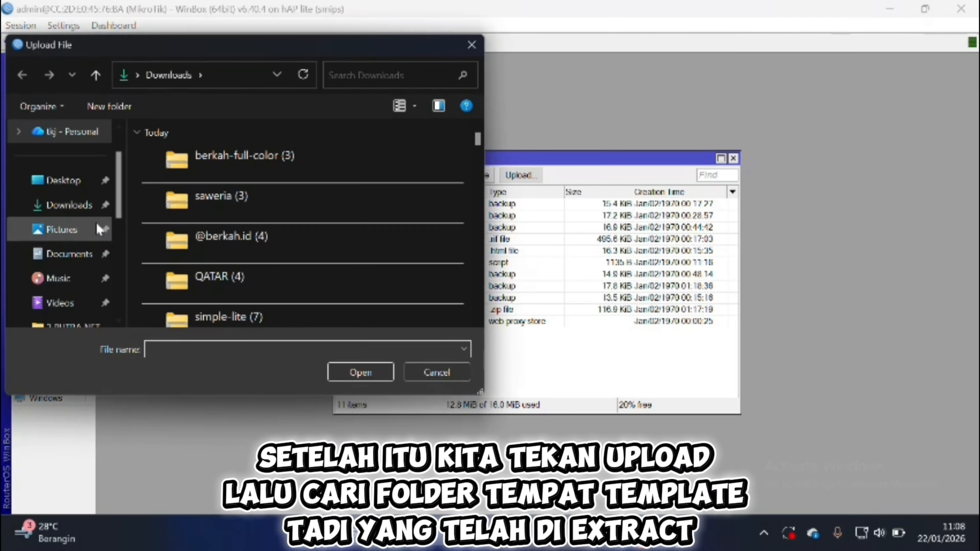
left_click(79, 253)
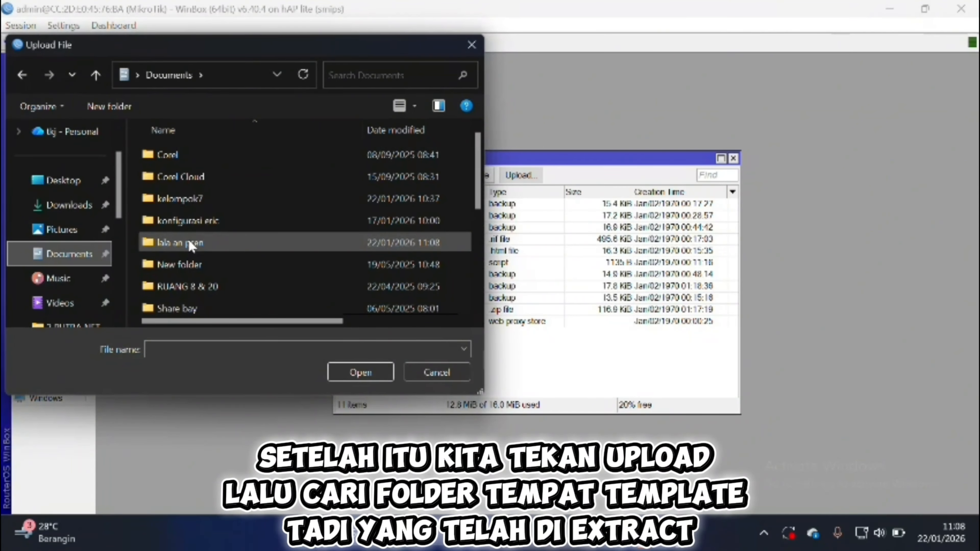
scroll(245, 272, "down", 3)
scroll(248, 278, "up", 1)
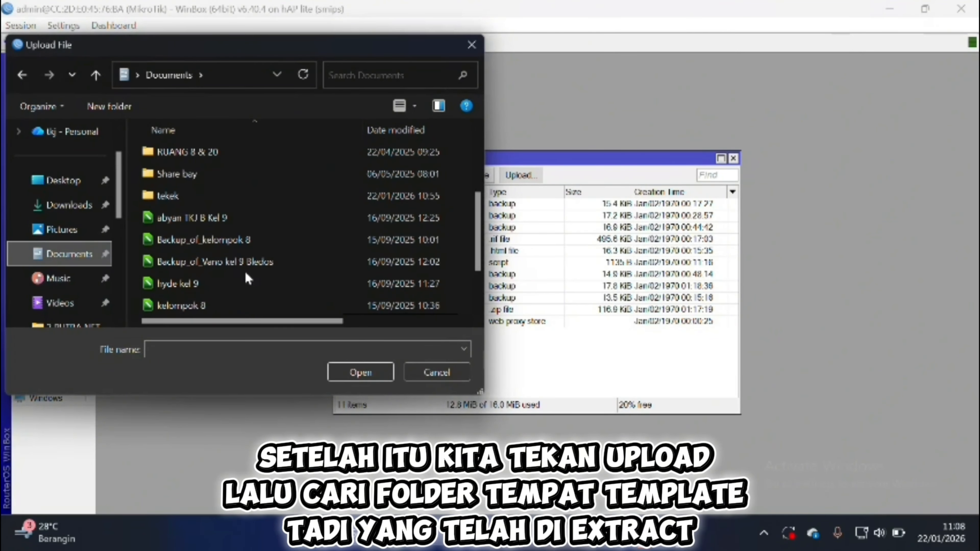
scroll(245, 271, "up", 2)
scroll(245, 272, "down", 2)
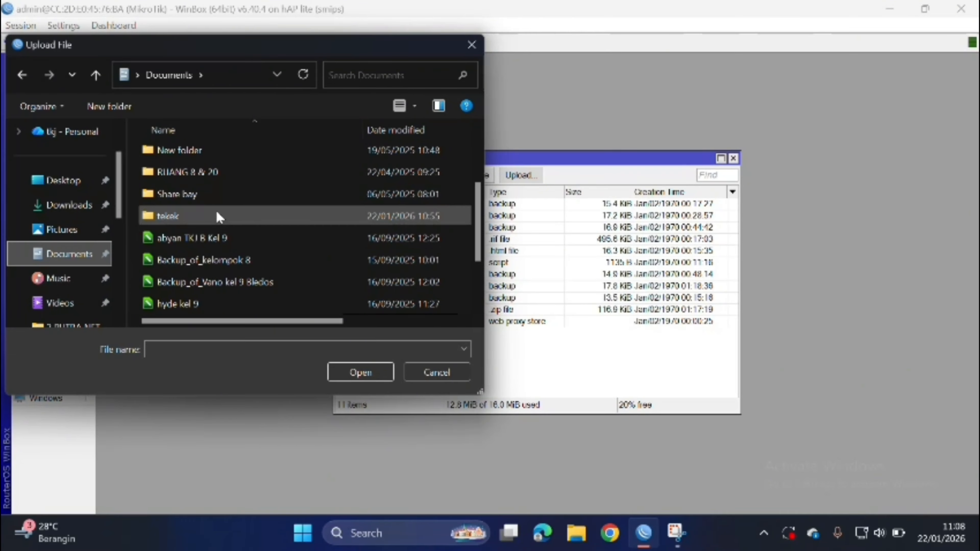
scroll(218, 217, "up", 2)
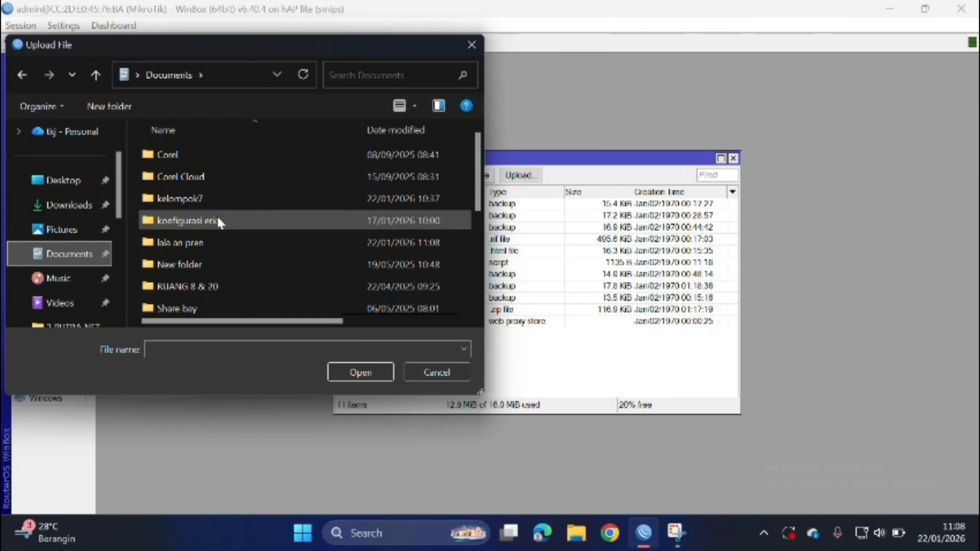
double_click(199, 243)
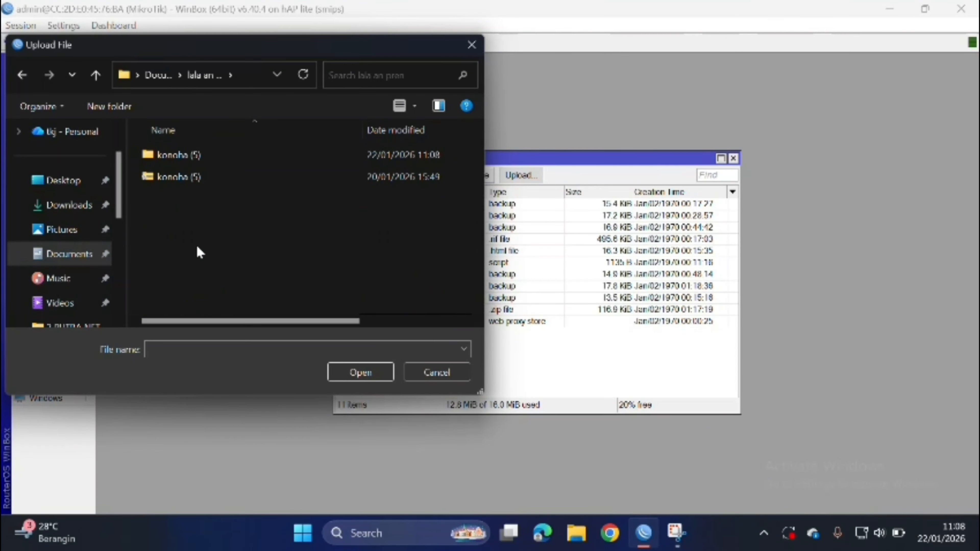
left_click(207, 156)
left_click_drag(207, 156, 567, 254)
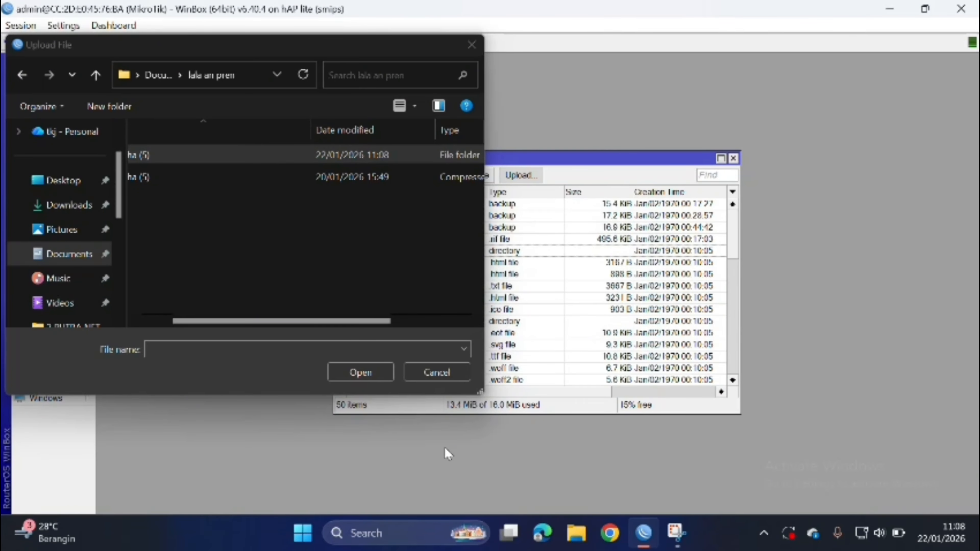
left_click(450, 373)
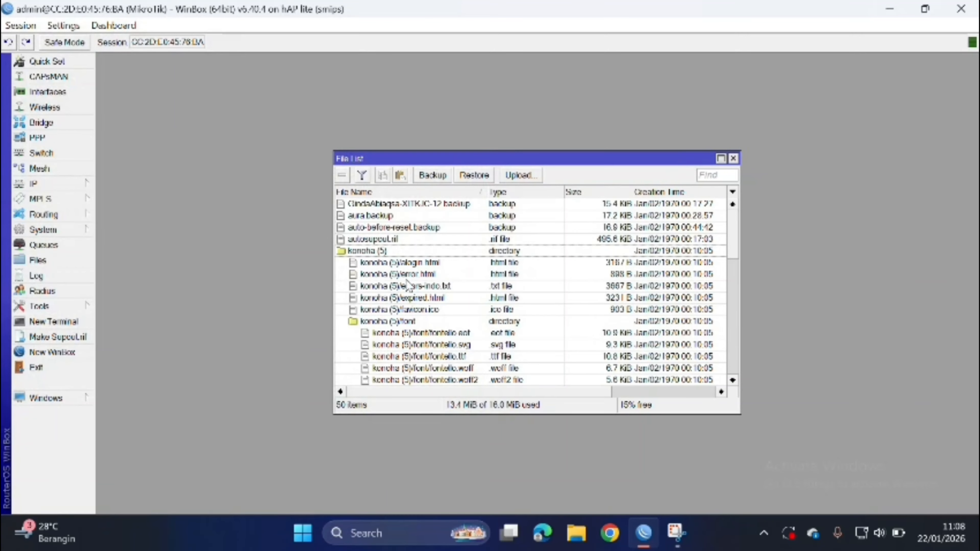
Set the HTML directory of the hotspot server profile hsprof1 to konoha (5)
left_click(62, 184)
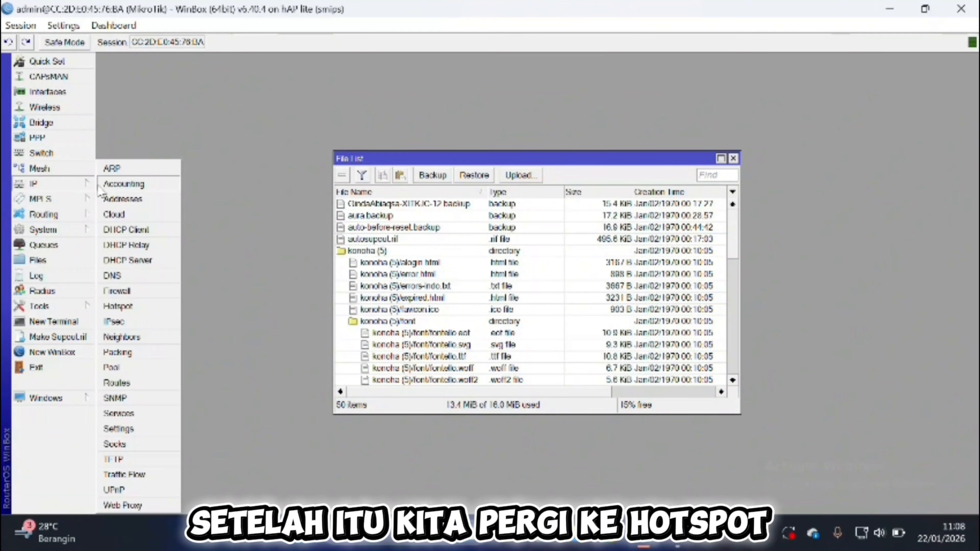
left_click(144, 307)
left_click(178, 78)
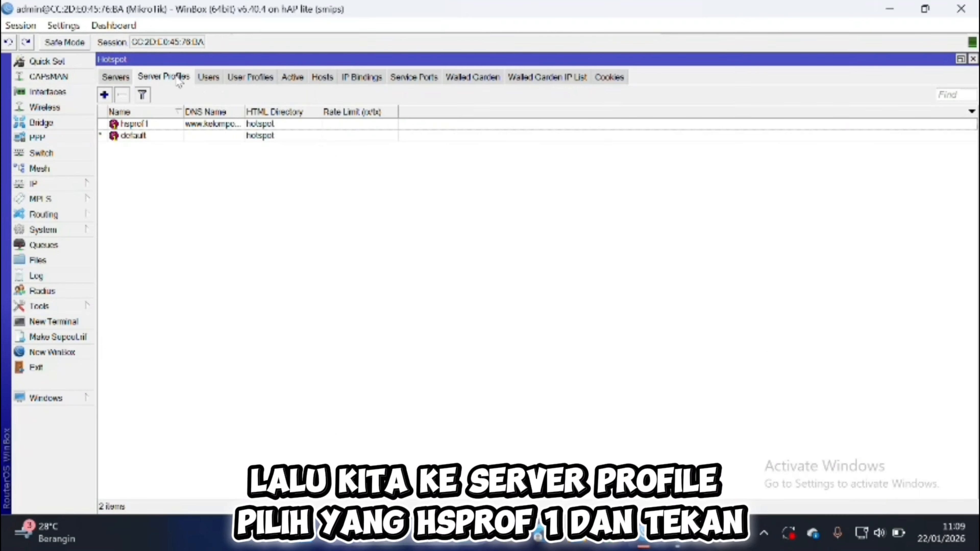
double_click(152, 125)
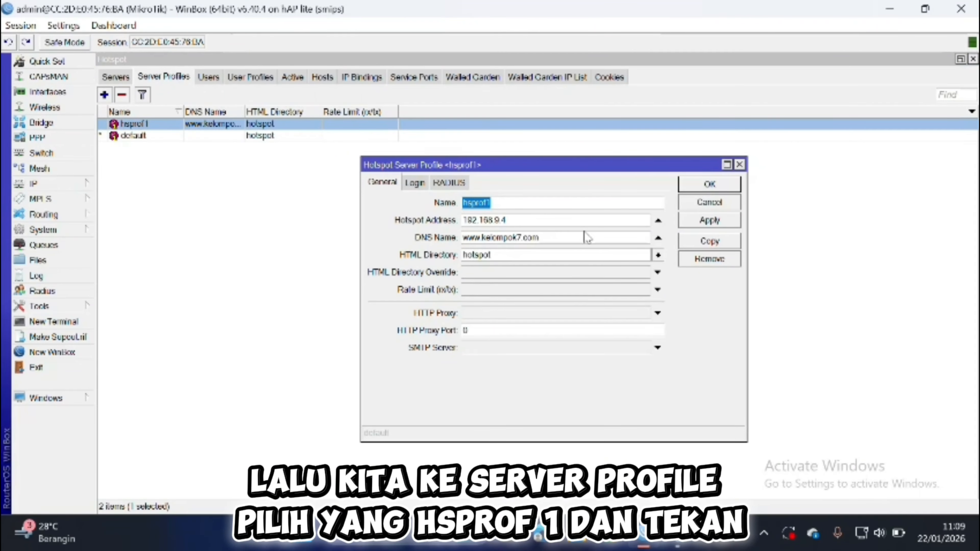
left_click(659, 256)
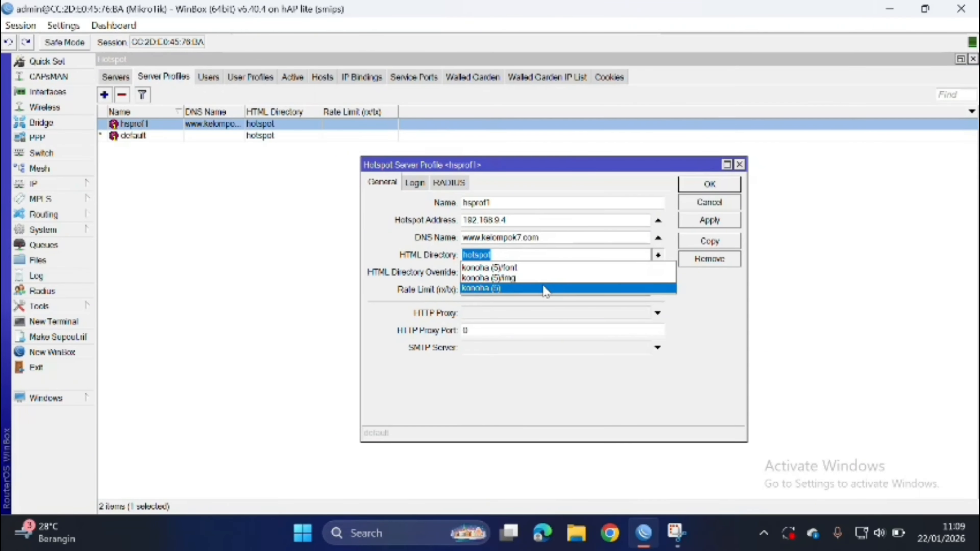
left_click(545, 290)
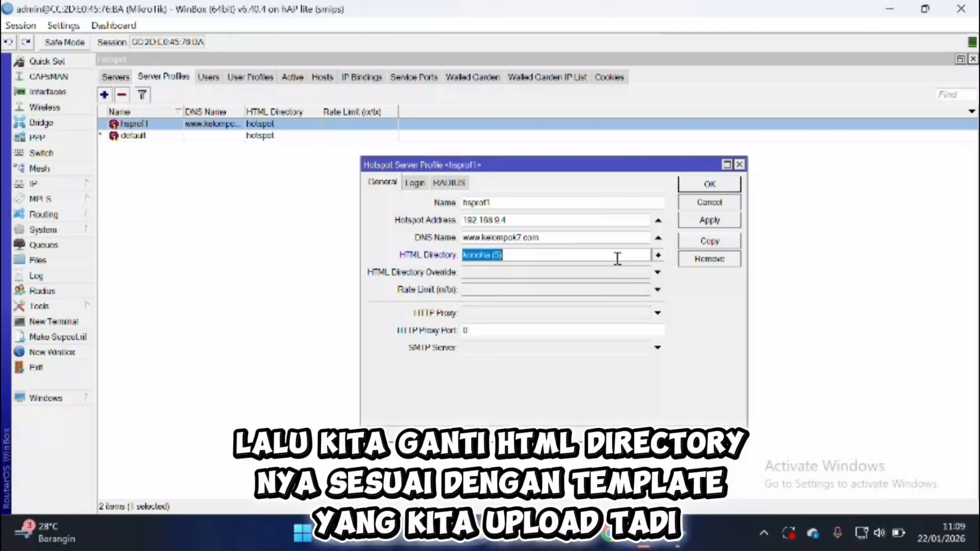
left_click(699, 221)
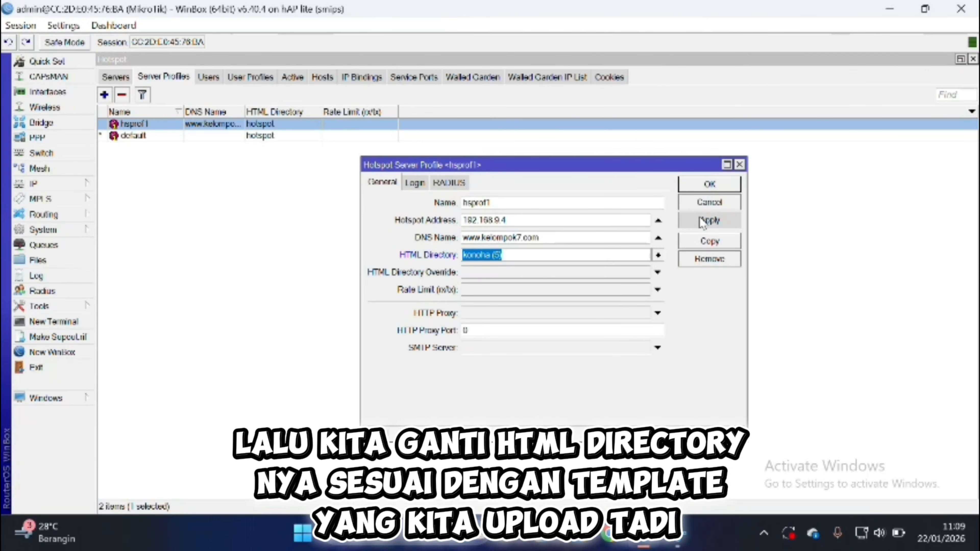
left_click(701, 187)
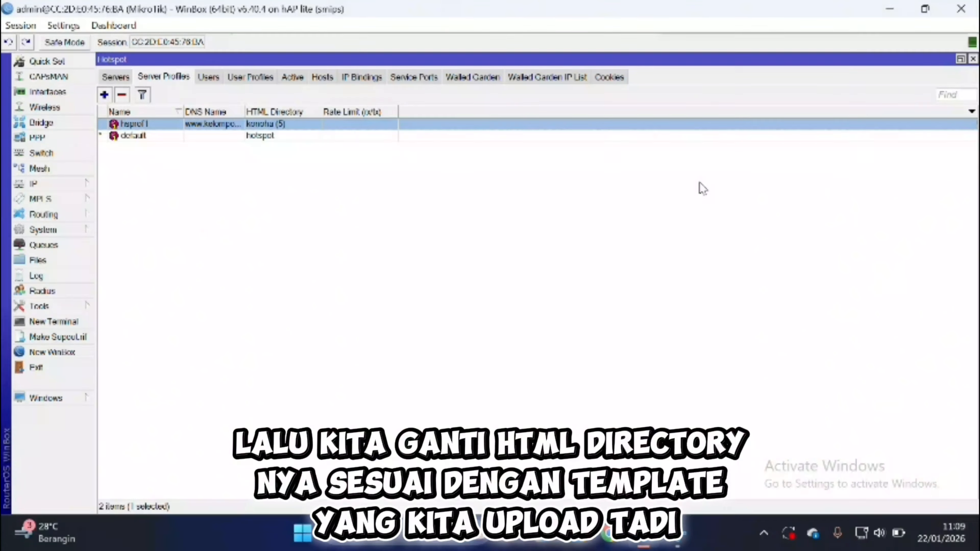
Switch to Chrome, turn on the computer's Wi-Fi and connect to the MikroTik-kelompok 7 network
left_click(609, 533)
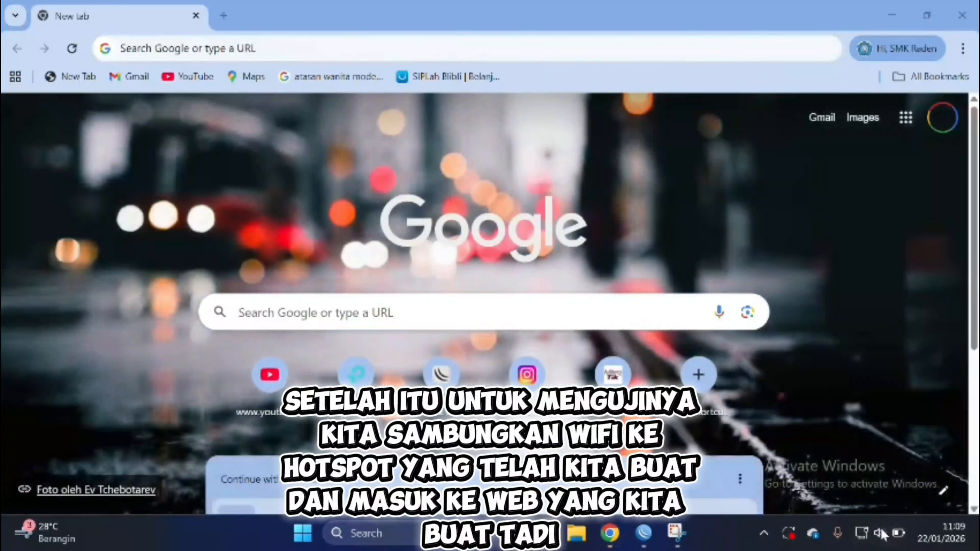
left_click(880, 533)
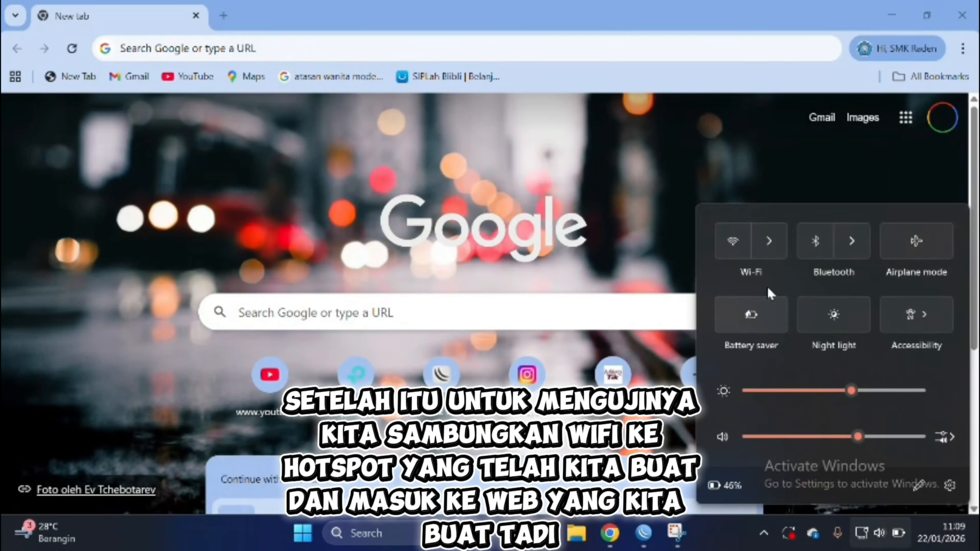
left_click(733, 241)
left_click(768, 247)
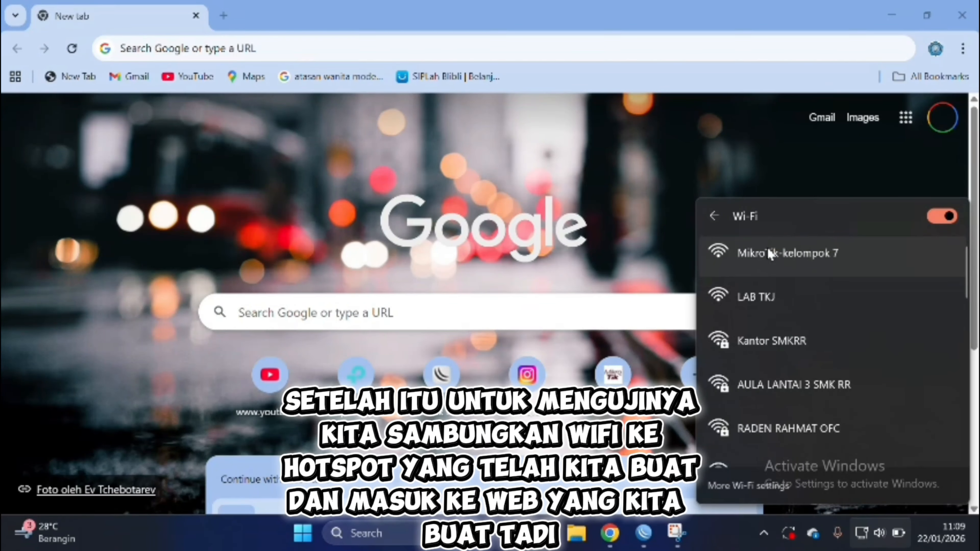
left_click(767, 247)
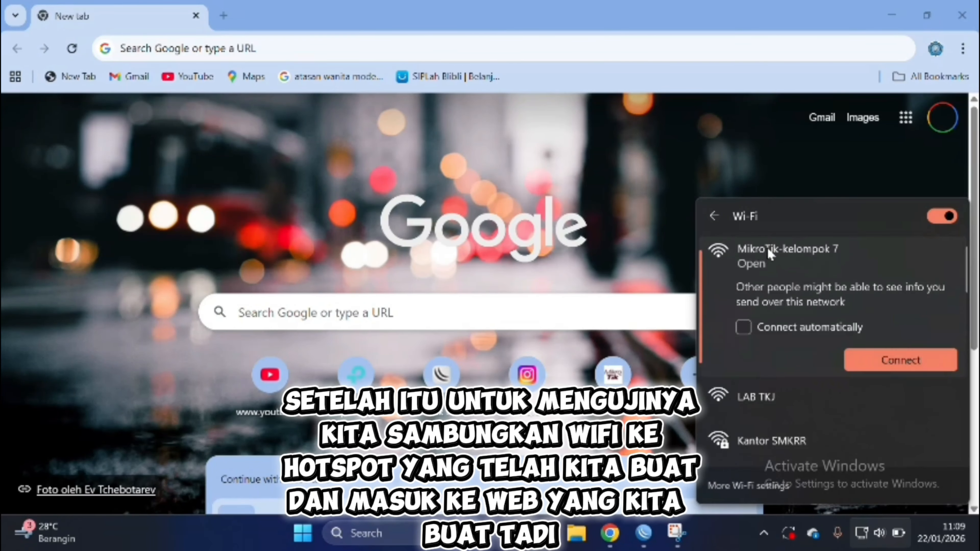
left_click(857, 357)
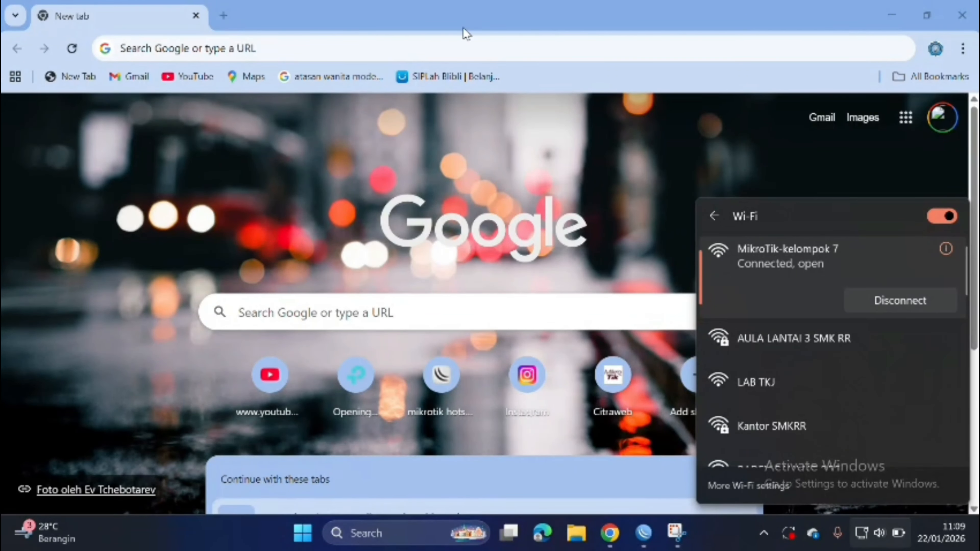
left_click(307, 40)
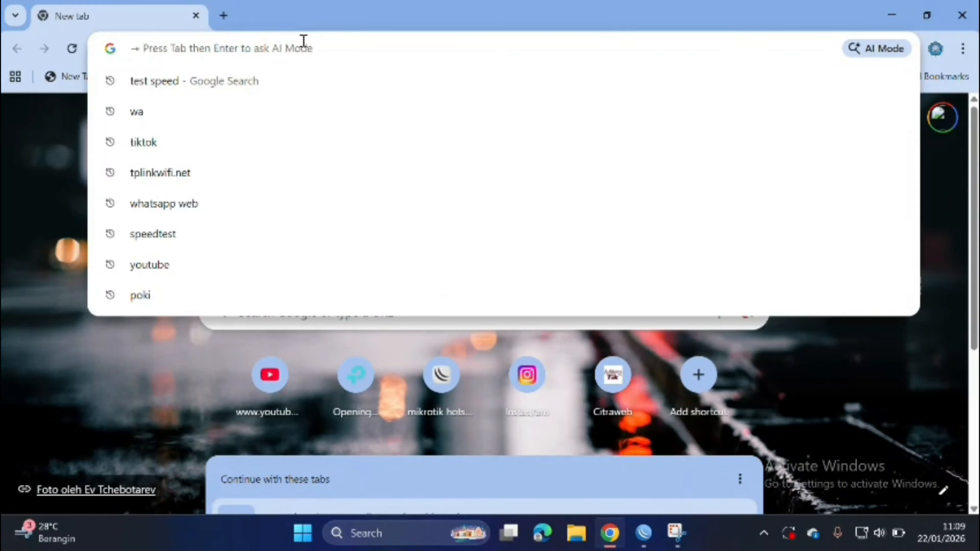
type("www.")
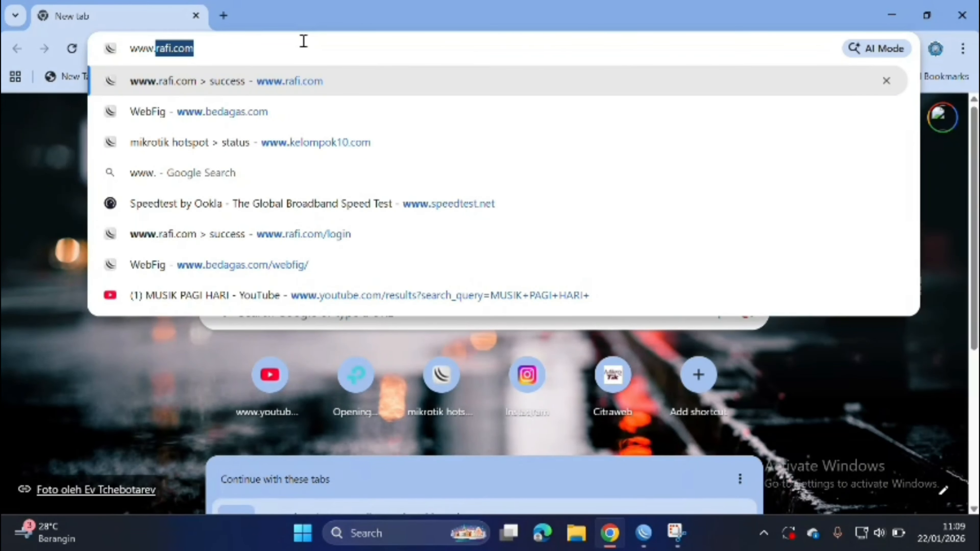
type("kelompok")
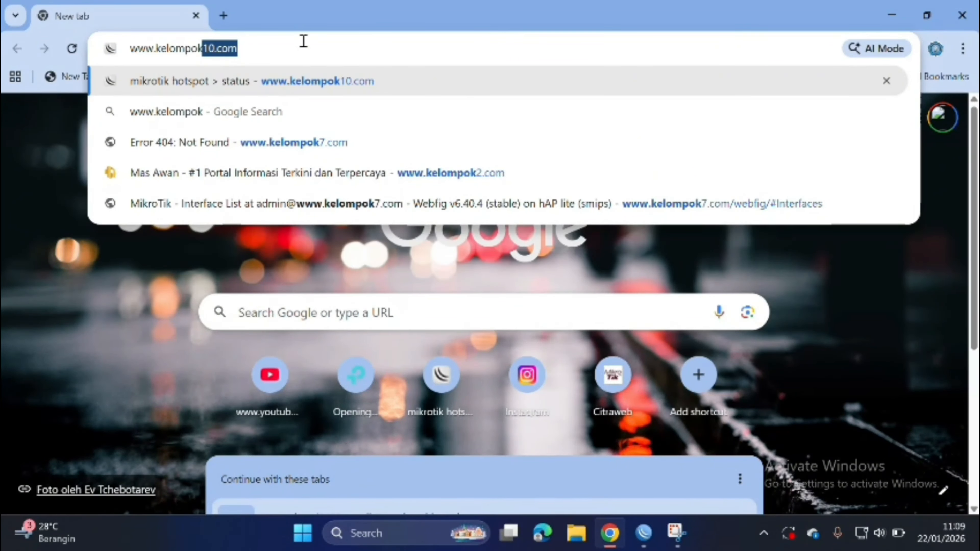
type("7.com")
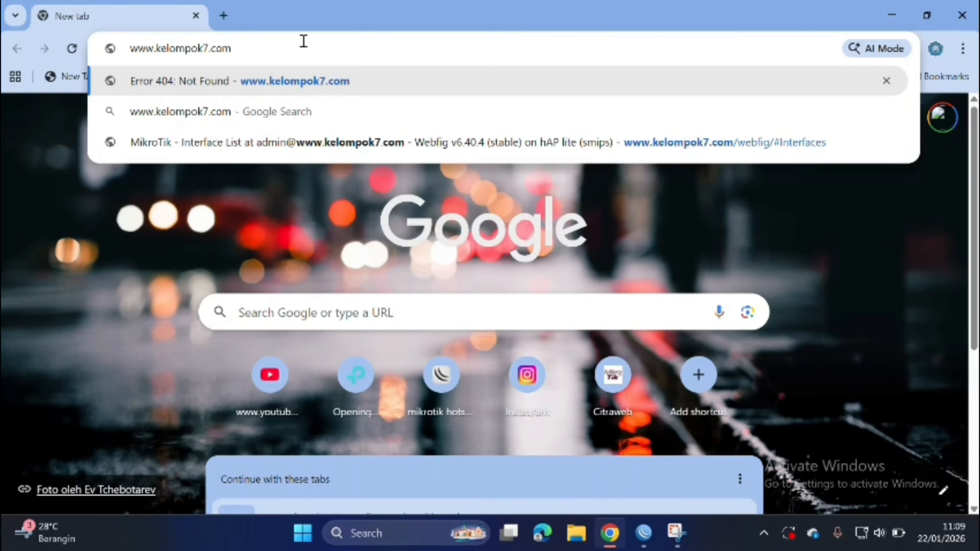
key("Return")
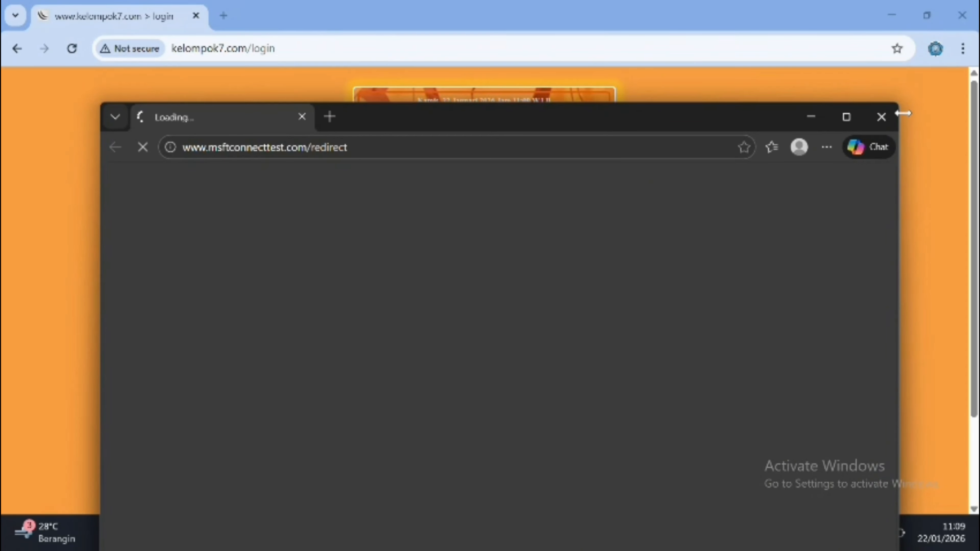
left_click(881, 116)
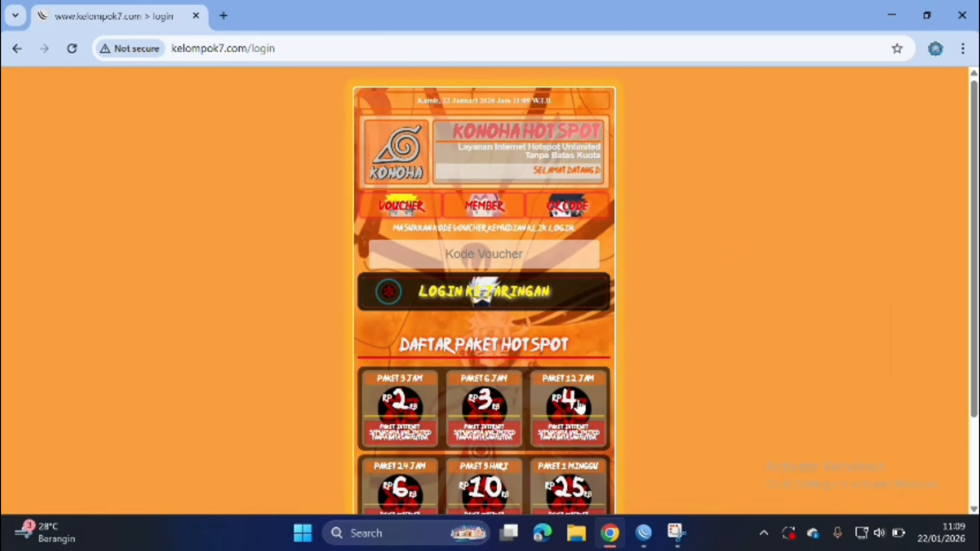
Switch to File Explorer and open the extracted konoha (5) folder inside "lala an pren" in Documents
left_click(580, 532)
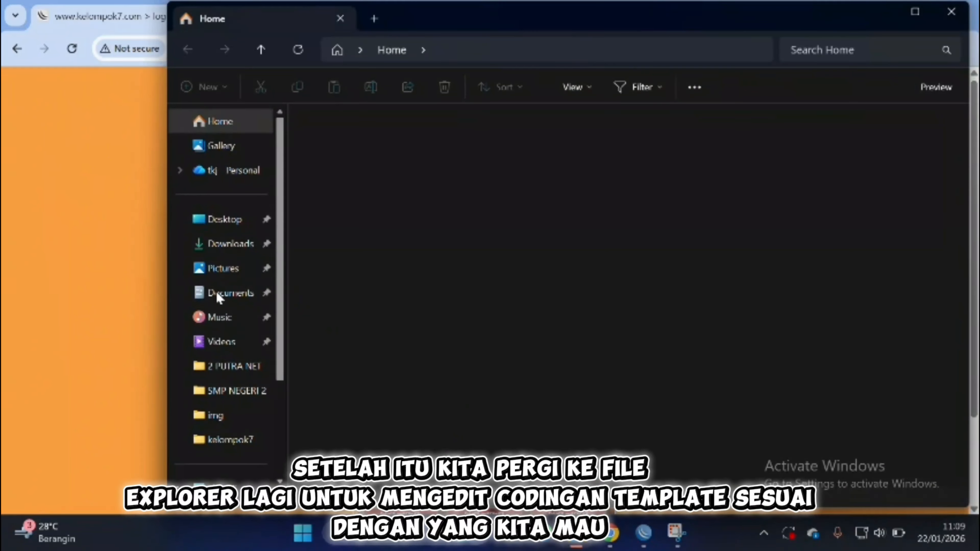
left_click(263, 295)
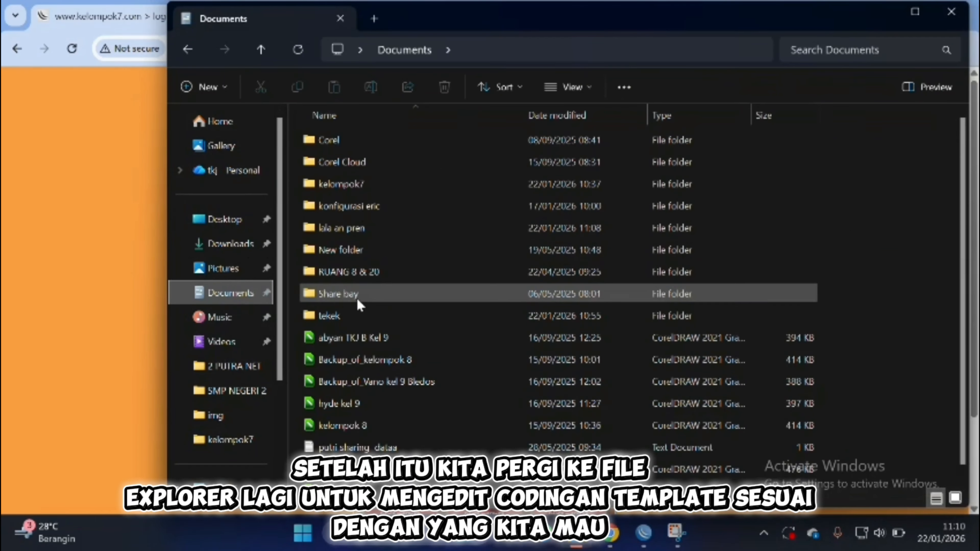
double_click(386, 229)
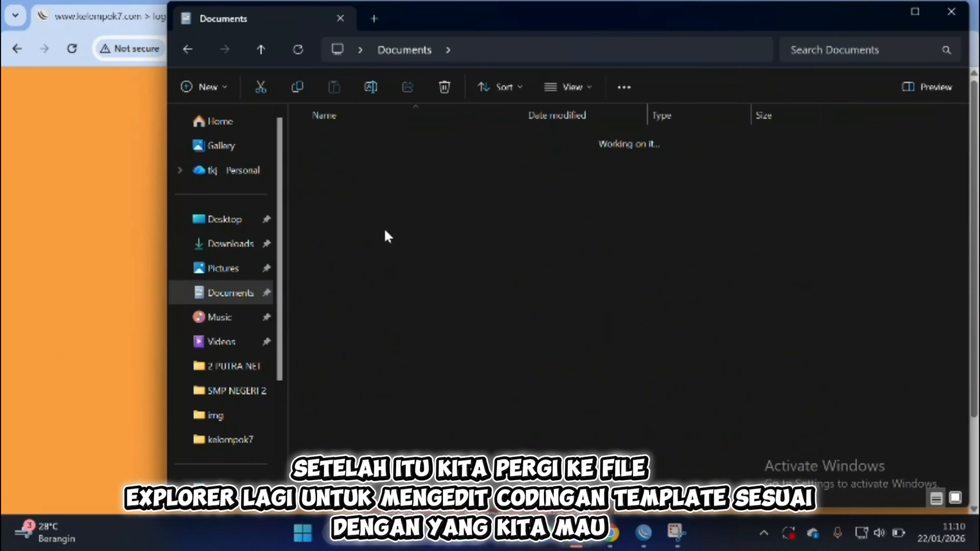
double_click(368, 140)
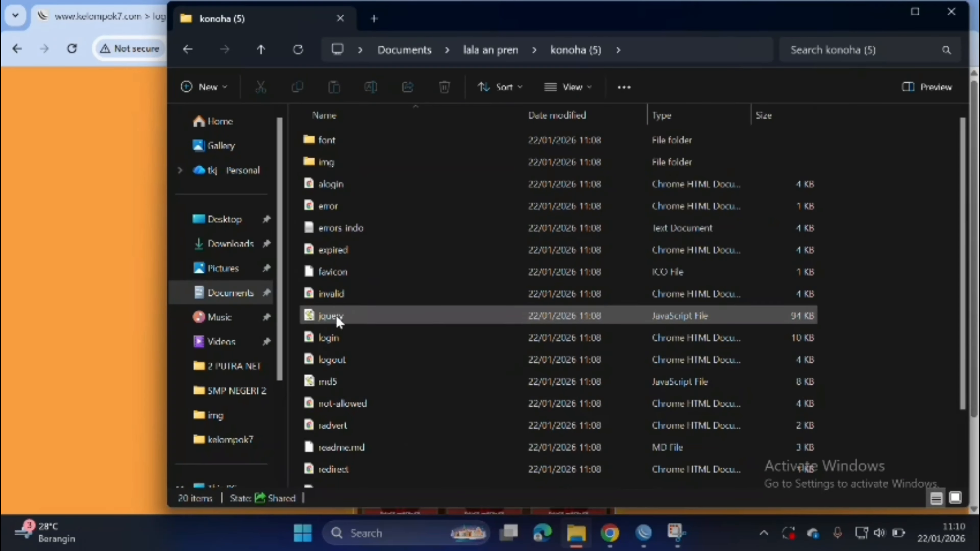
Open the template's login HTML file in Notepad++ and find the header section with the hotspot title
right_click(347, 338)
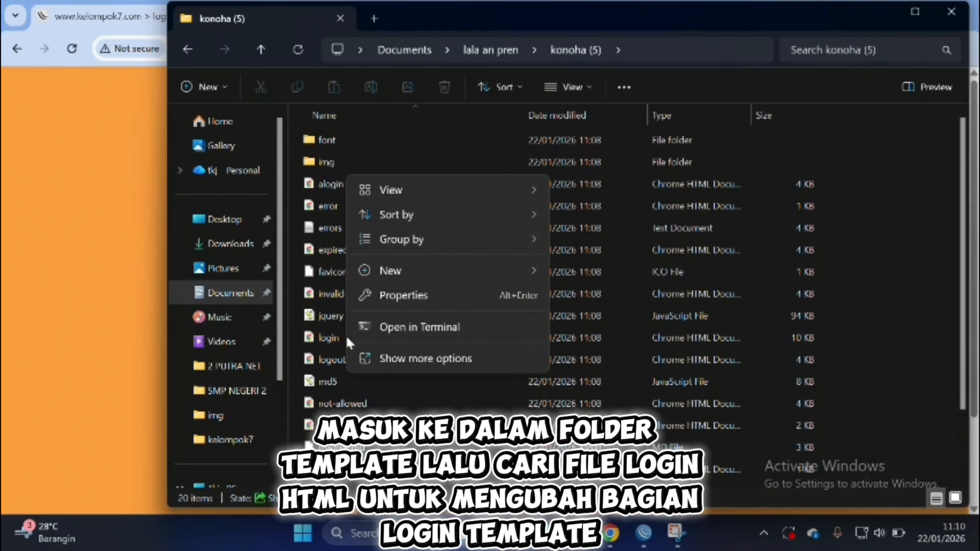
left_click(322, 342)
left_click(322, 342)
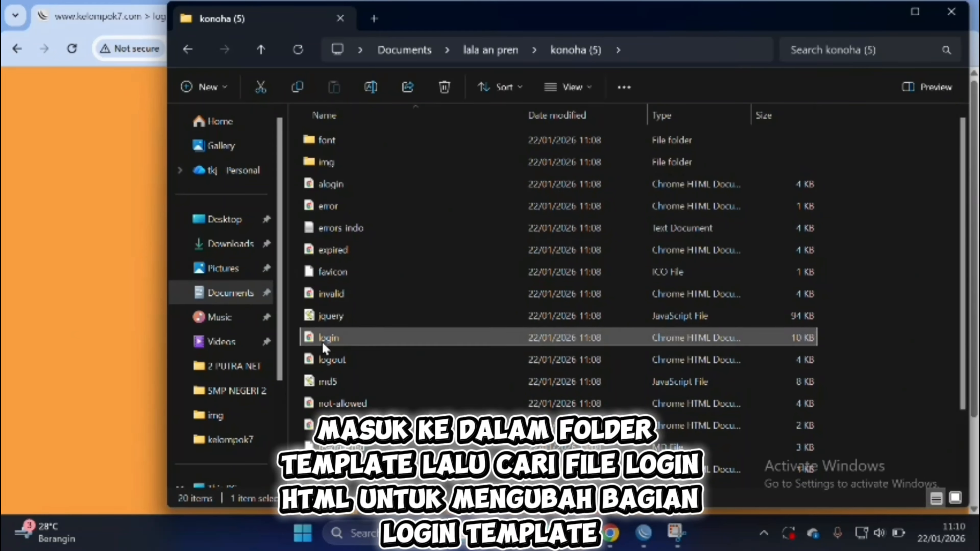
right_click(323, 343)
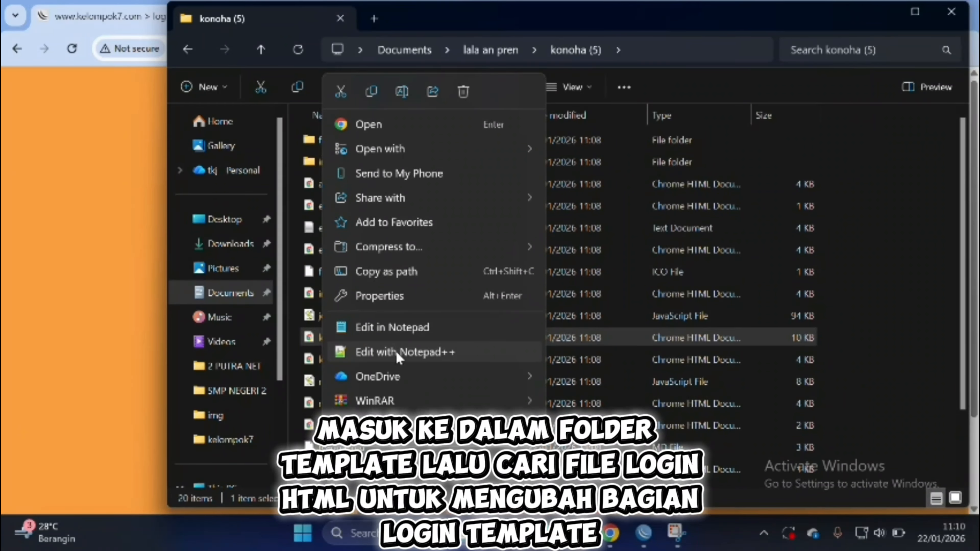
left_click(398, 353)
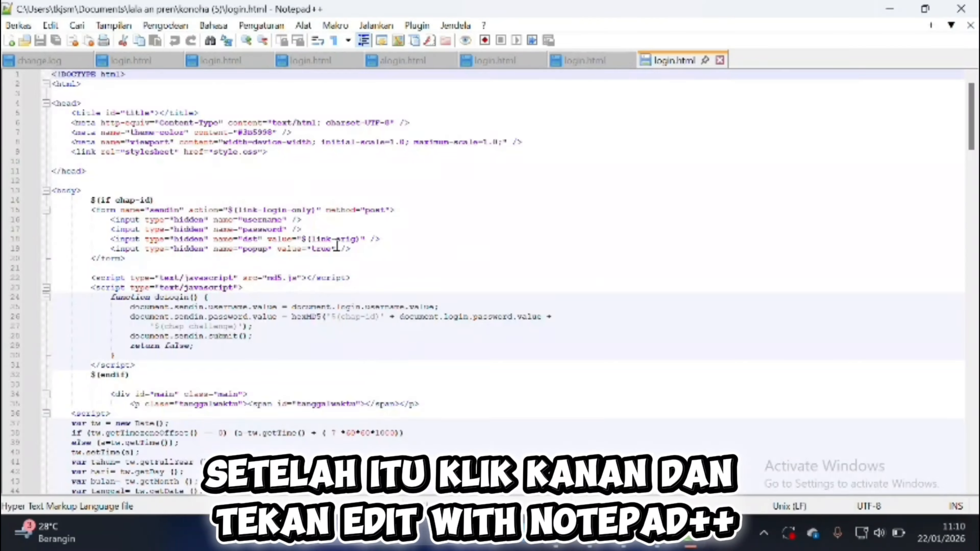
scroll(337, 246, "down", 11)
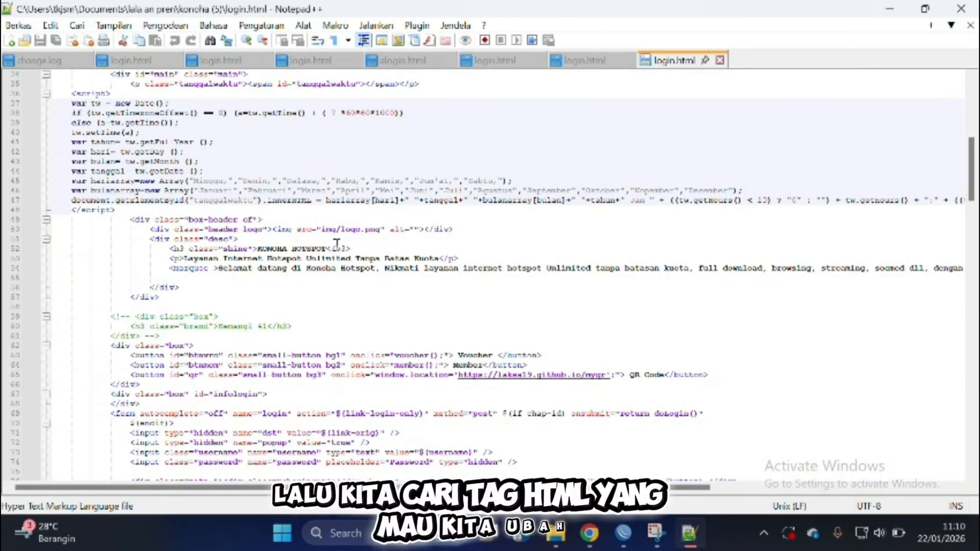
Replace the h3 title text KONOHA HOTSPOT in the login page header with KELOMPOK 7
scroll(337, 244, "down", 2)
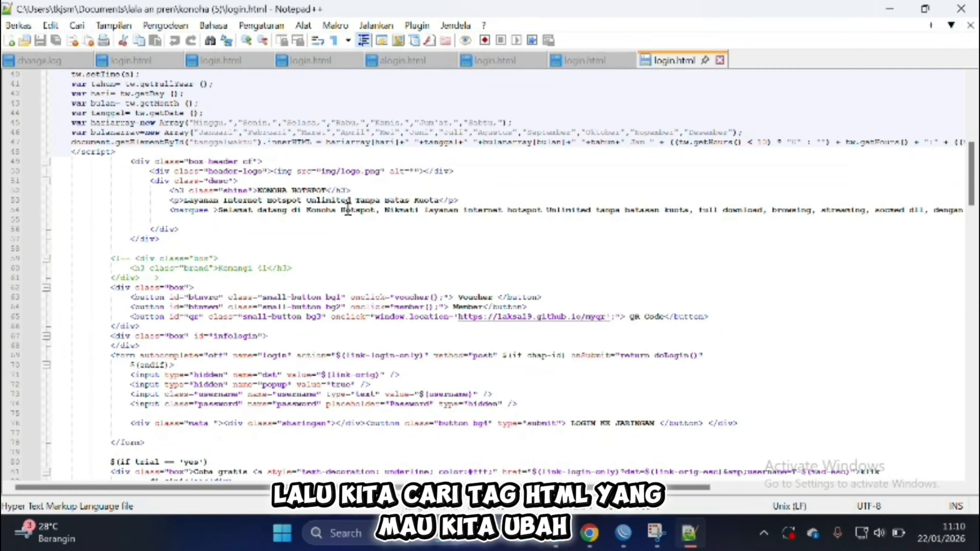
left_click(327, 189)
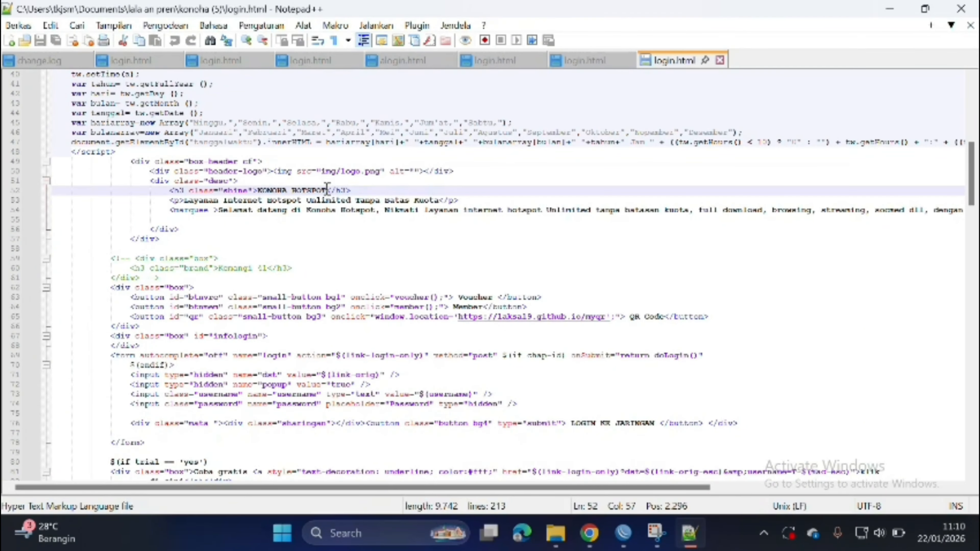
key("BackSpace")
key("BackSpace")
key("BackSpace")
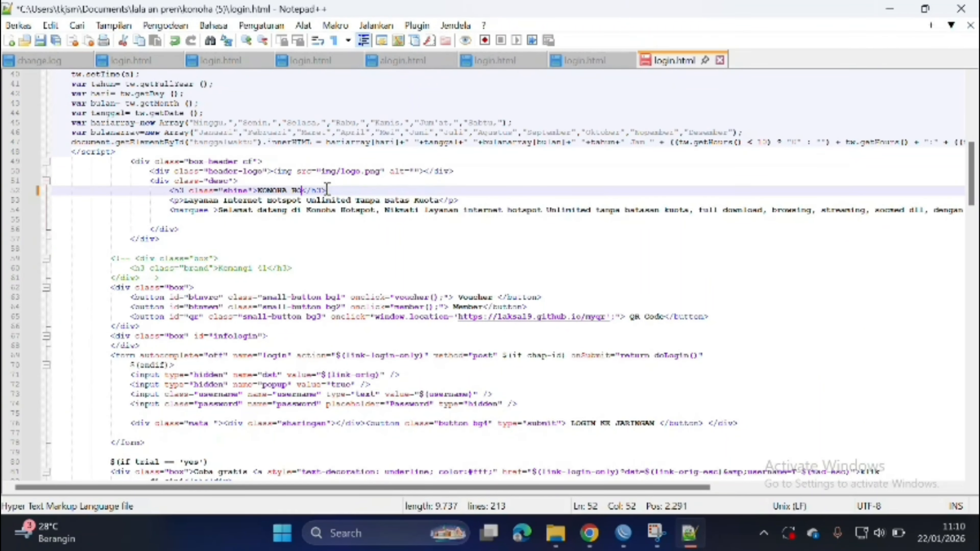
key("BackSpace")
key("BackSpace")
key("BackSpace")
key("BackSpace")
key("BackSpace")
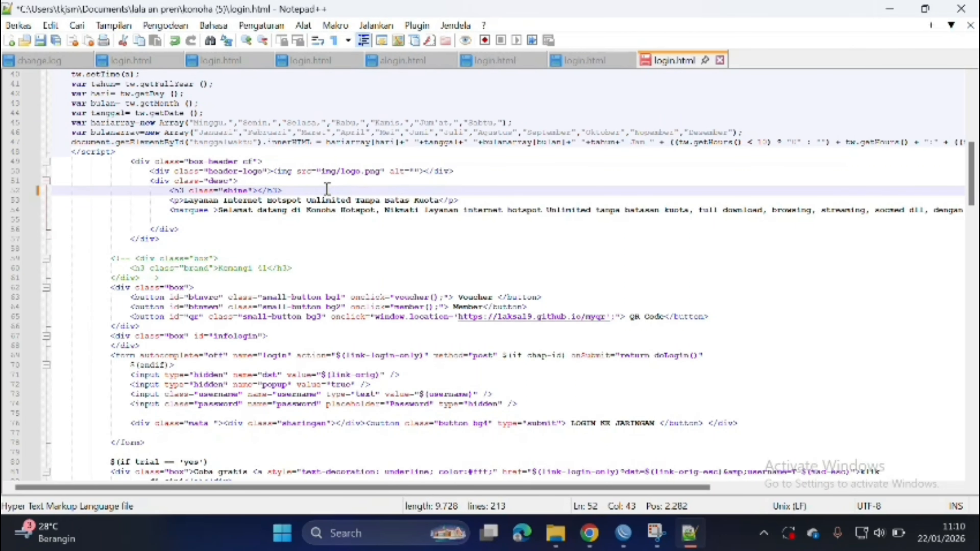
key("Caps_Lock")
type("KELOMPOK")
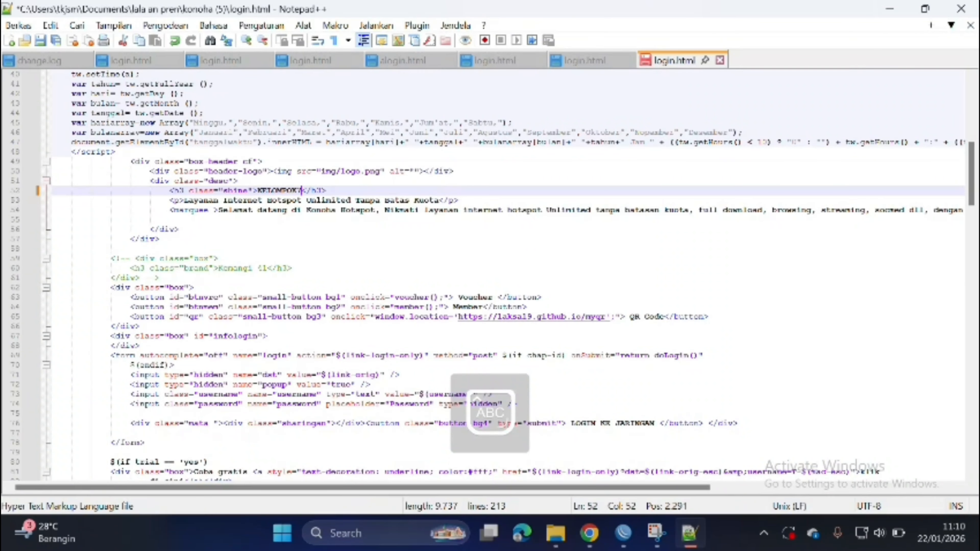
type(" 7")
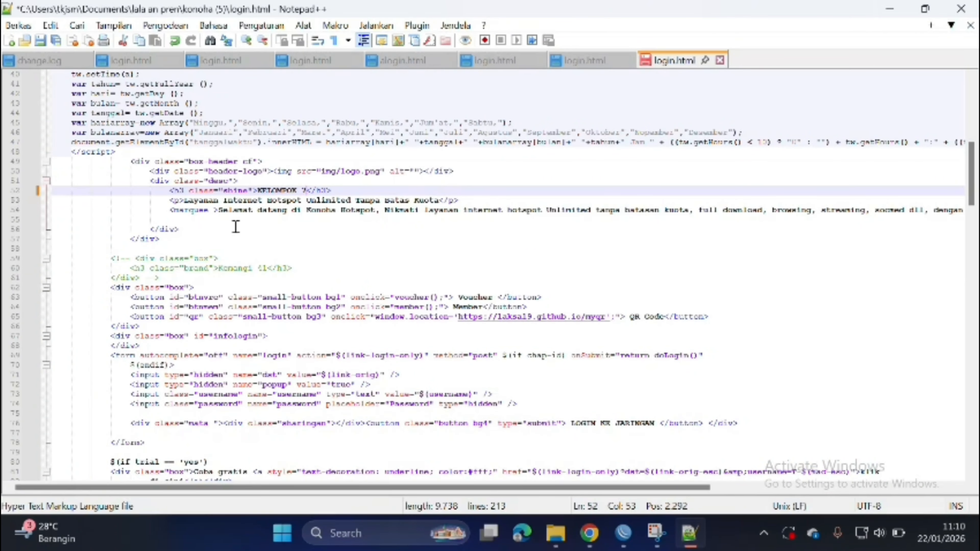
Replace the entire welcome text inside the header's marquee tag with the group members' names in capitals, separated by commas
left_click(217, 210)
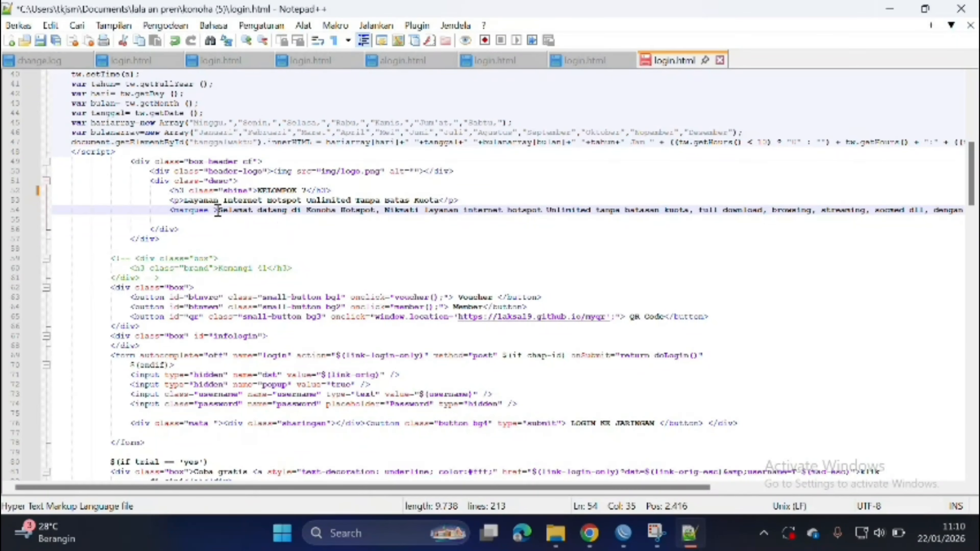
left_click_drag(218, 212, 964, 213)
key("BackSpace")
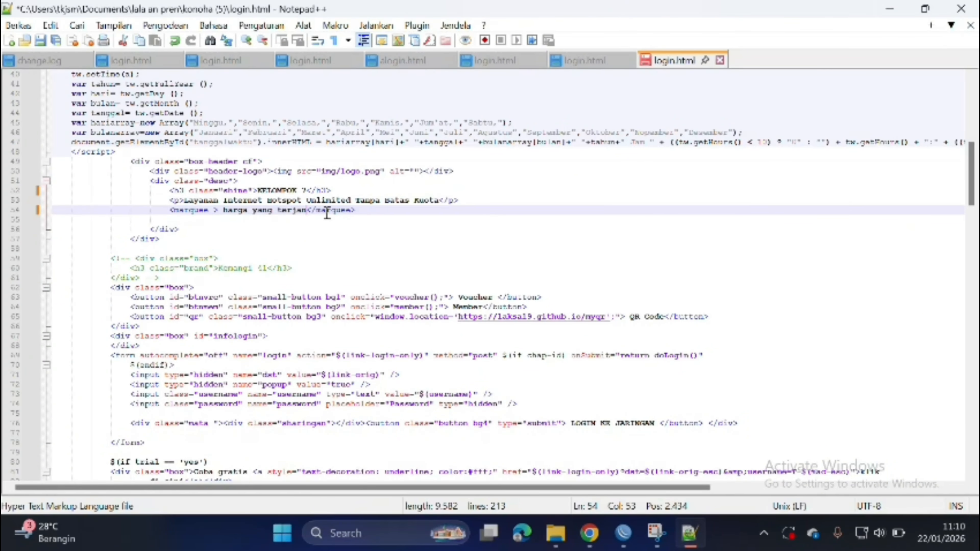
key("BackSpace")
key("BackSpace")
key("BackSpace")
key("BackSpace")
key("BackSpace")
key("BackSpace")
key("BackSpace")
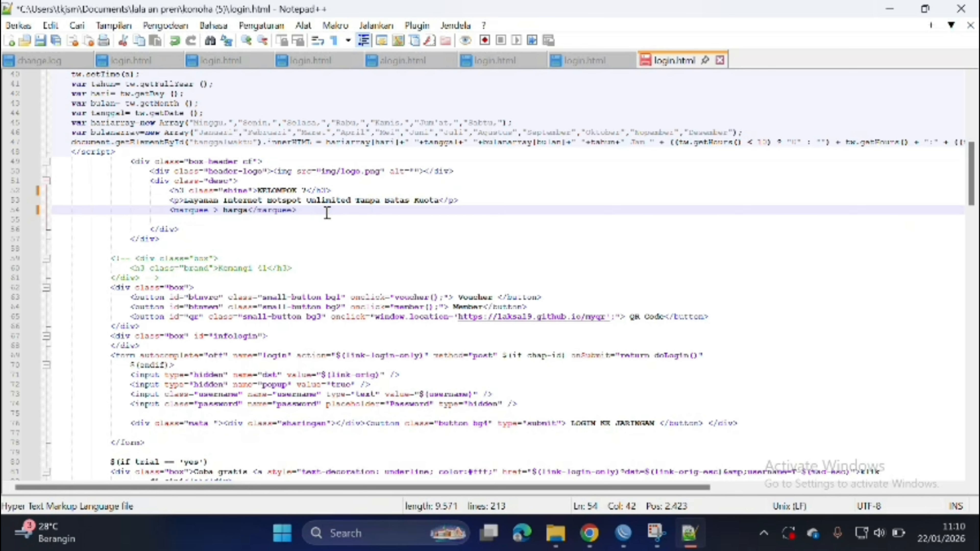
key("BackSpace")
key("BackSpace")
key("BackSpace")
key("BackSpace")
key("BackSpace")
key("BackSpace")
key("BackSpace")
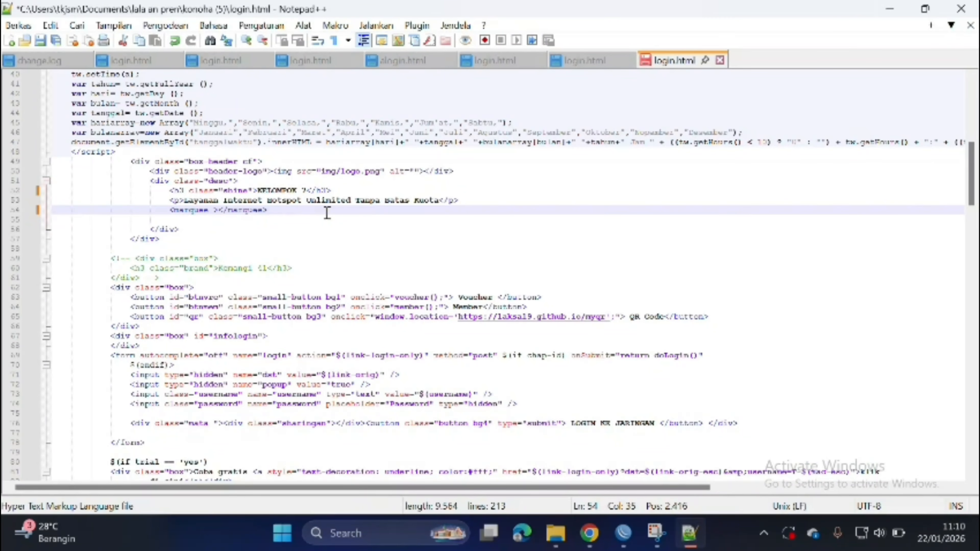
type("LALA, EXCE")
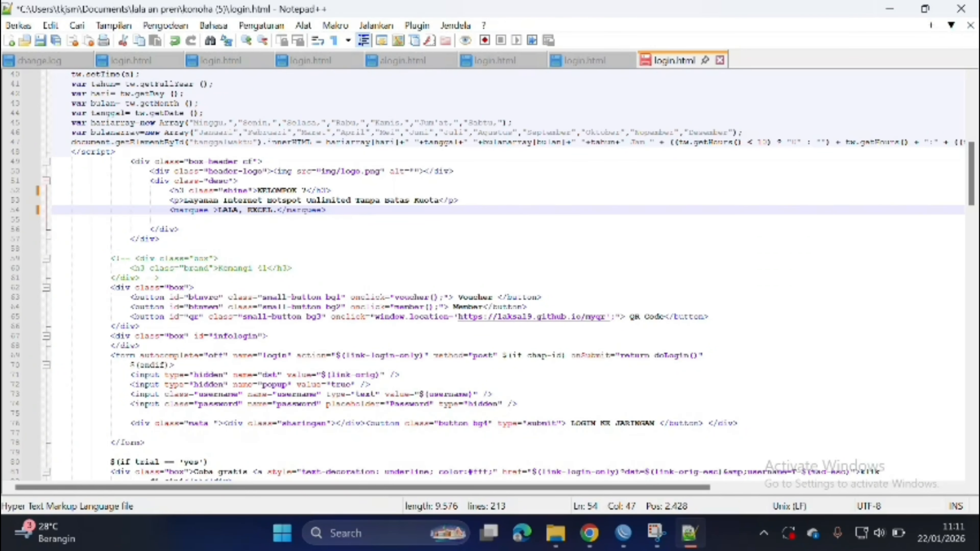
type("L,MAYANG,")
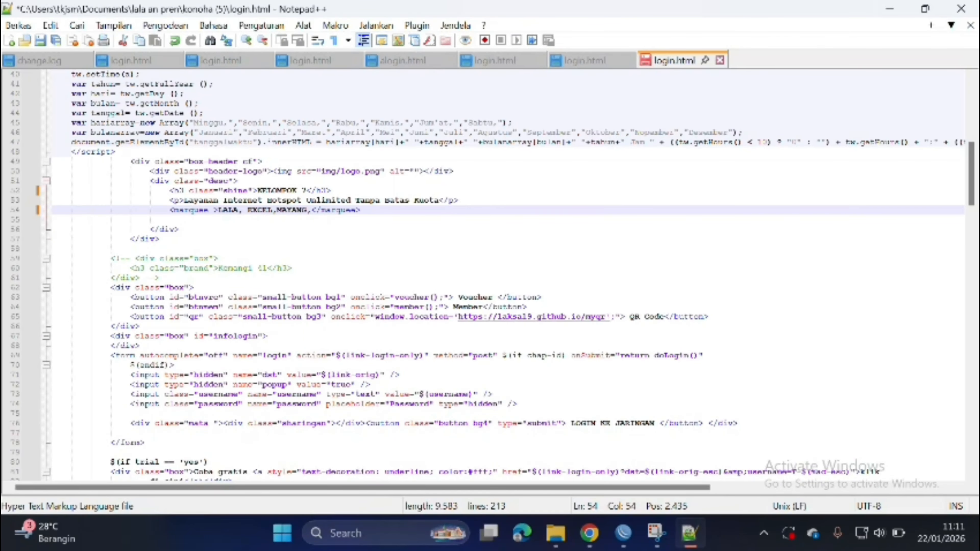
type("YUZRIL,")
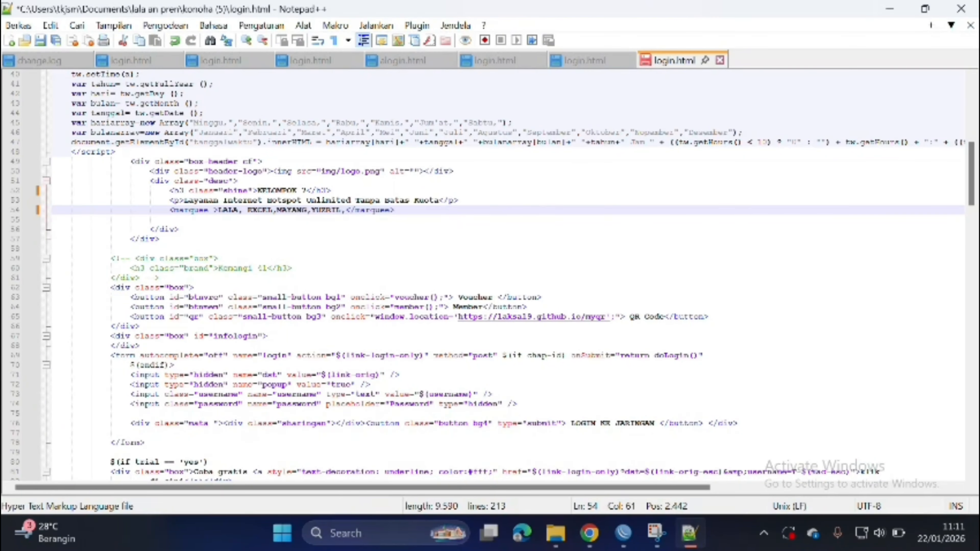
type("RRDI")
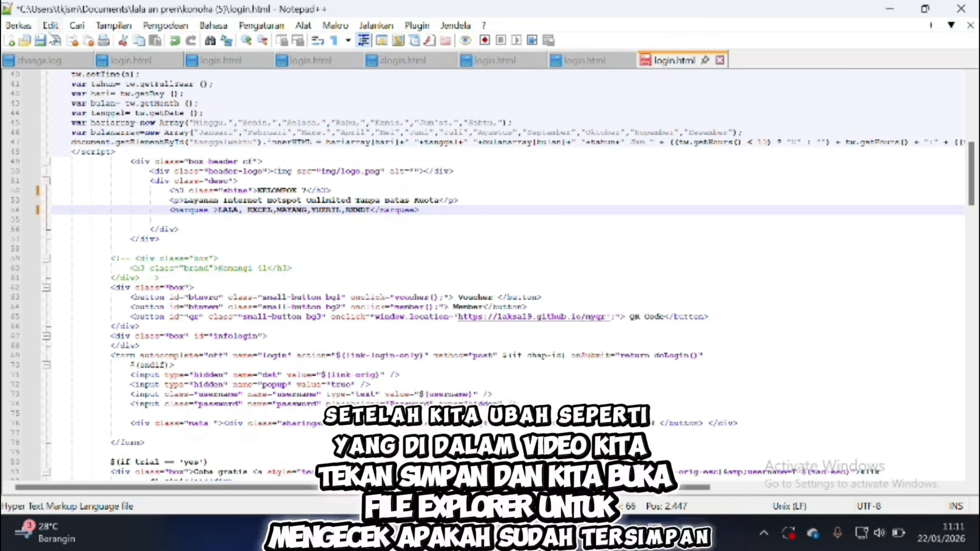
Save login.html, check its modification time in the konoha (5) folder in File Explorer, and close the Explorer window and the old login page tab
left_click(40, 40)
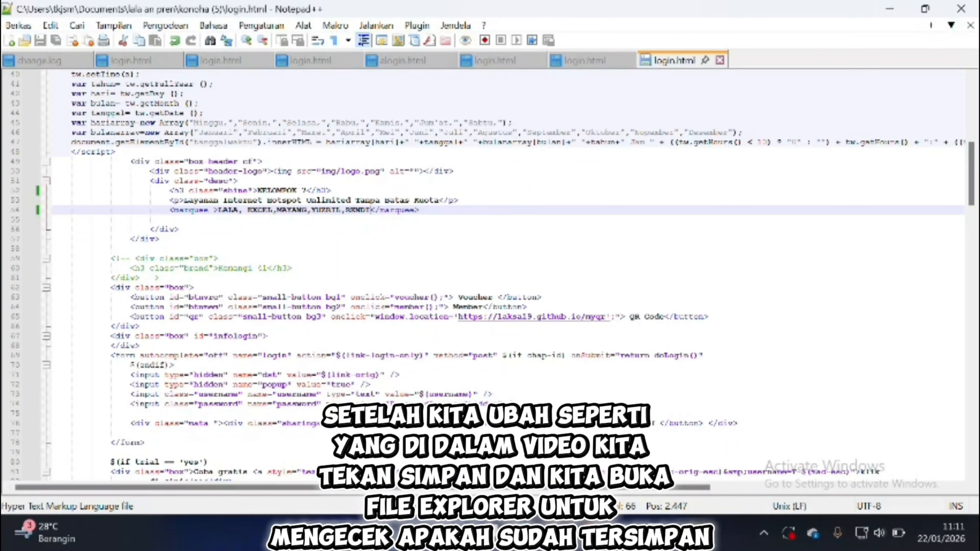
left_click(482, 534)
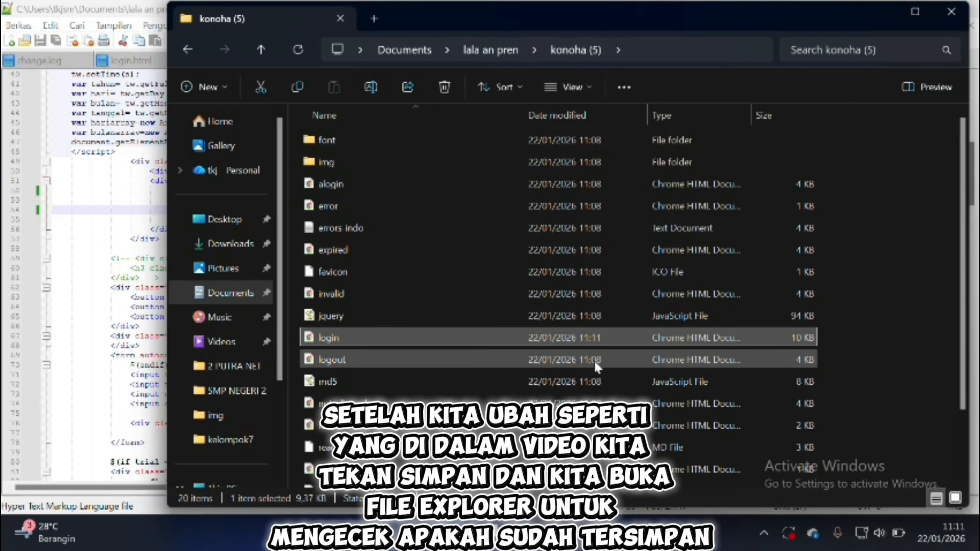
left_click(952, 12)
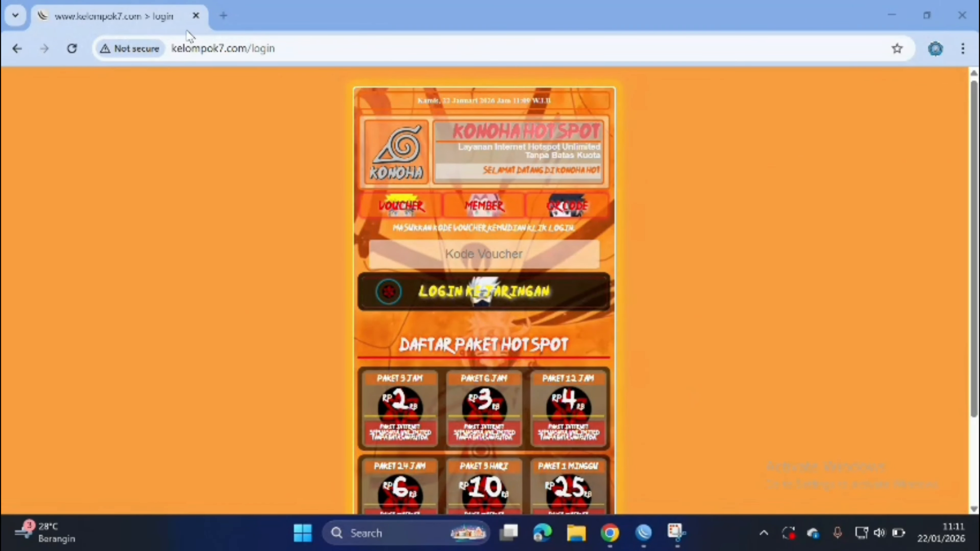
left_click(197, 17)
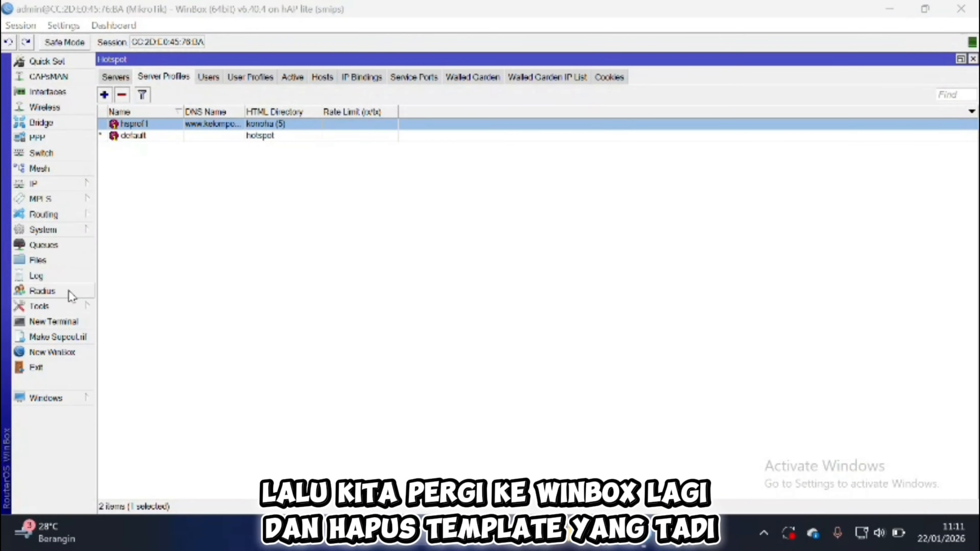
In WinBox, delete the old konoha (5) template directory from the router's file list
left_click(54, 262)
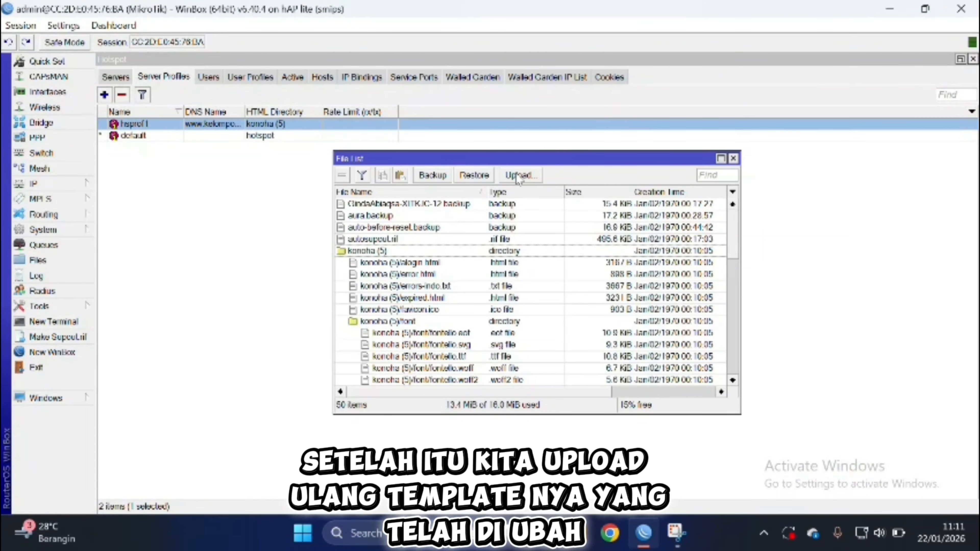
left_click(352, 253)
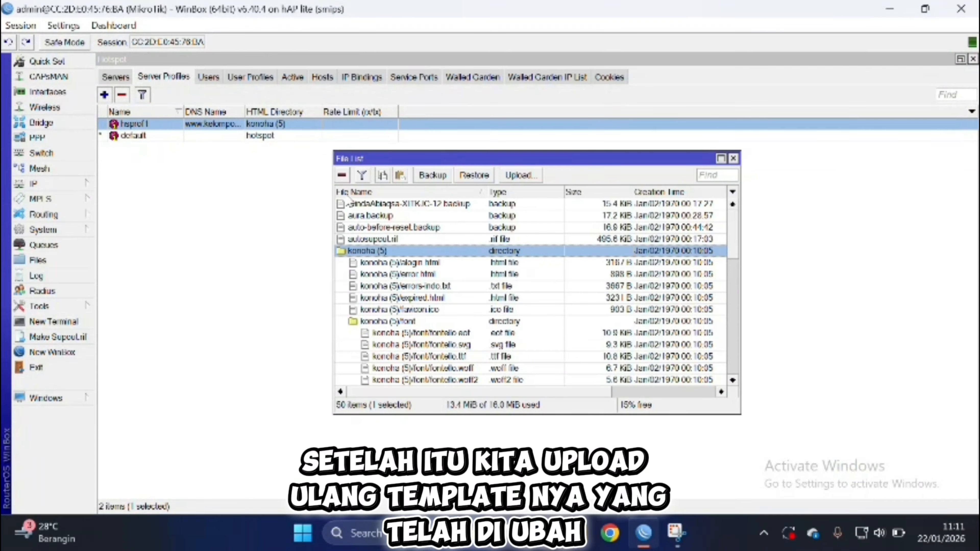
left_click(342, 175)
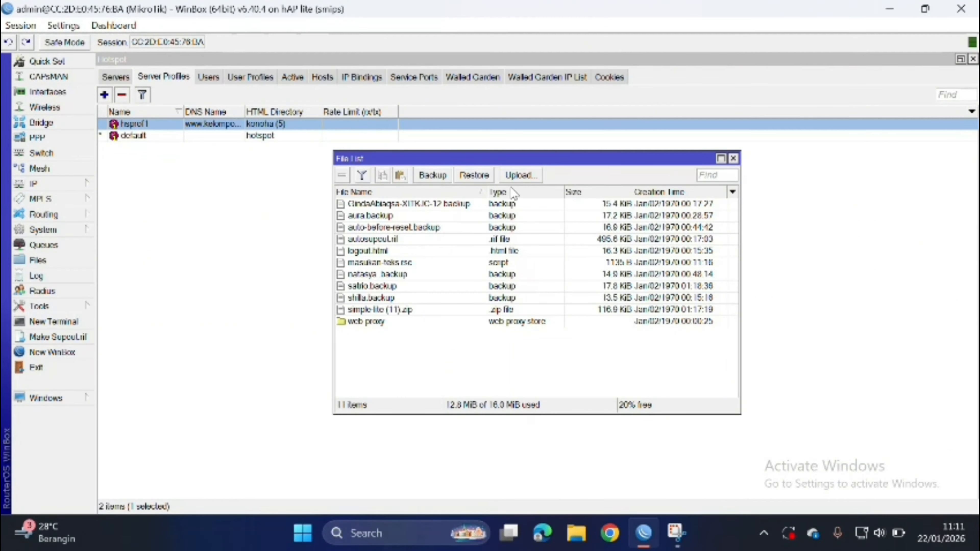
Upload the edited konoha (5) folder from "lala an pren" in Documents to the router's files, closing the upload dialog and file list
left_click(519, 175)
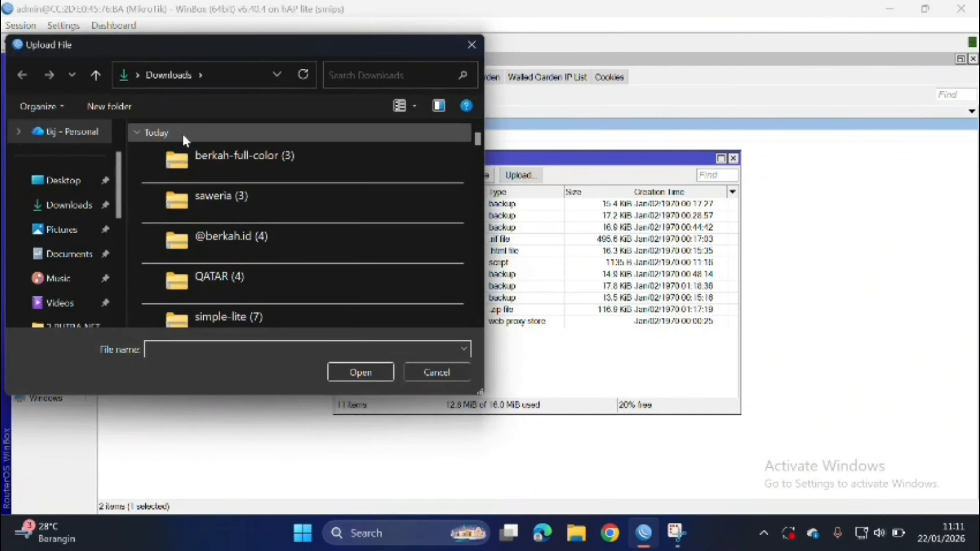
left_click(95, 259)
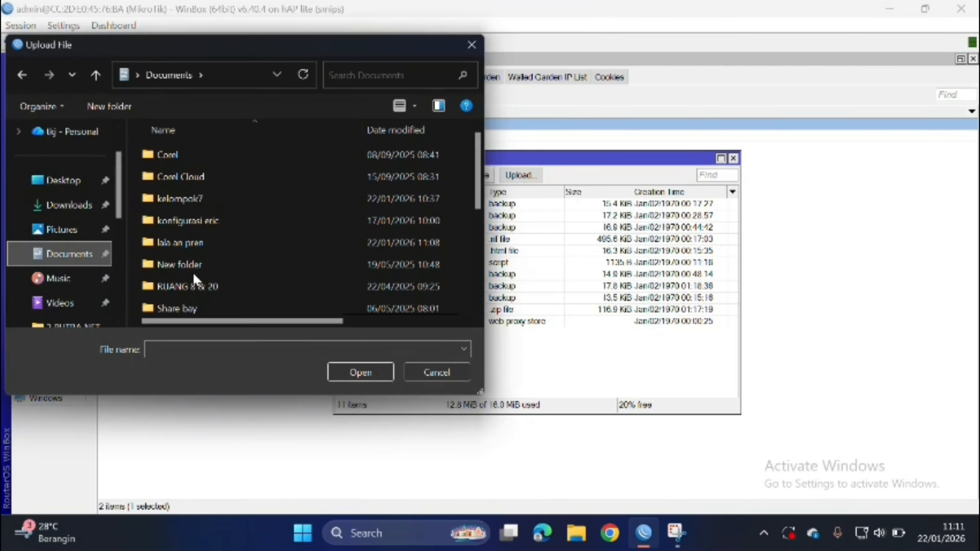
double_click(193, 242)
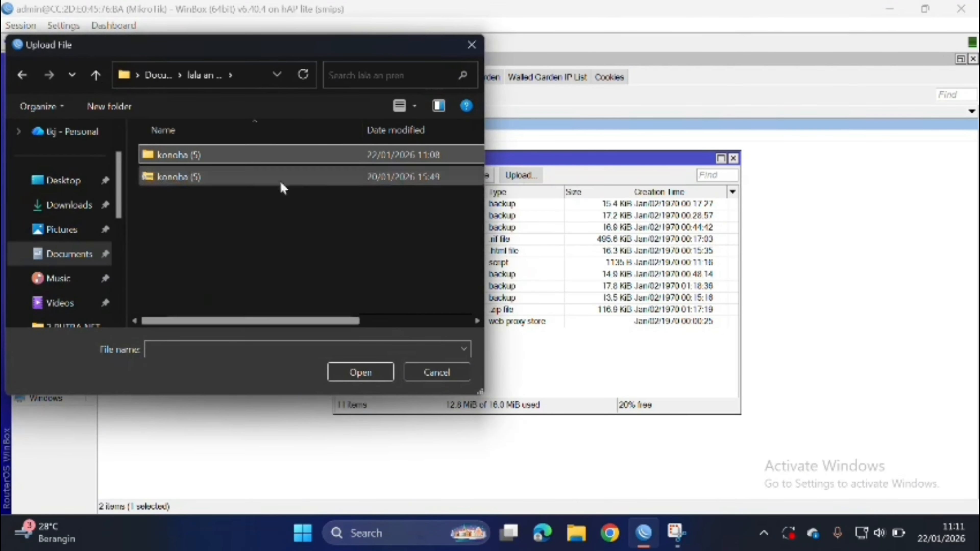
left_click_drag(202, 154, 575, 264)
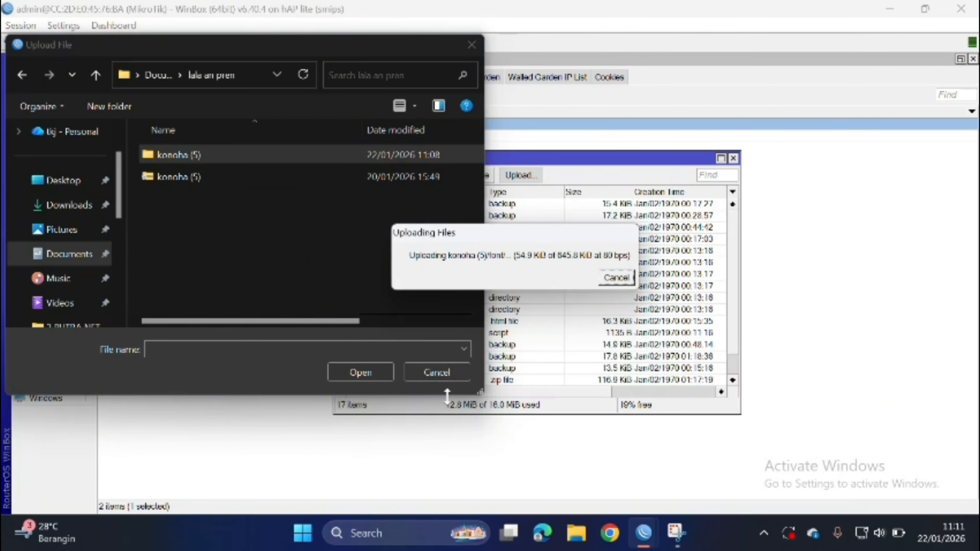
left_click(438, 373)
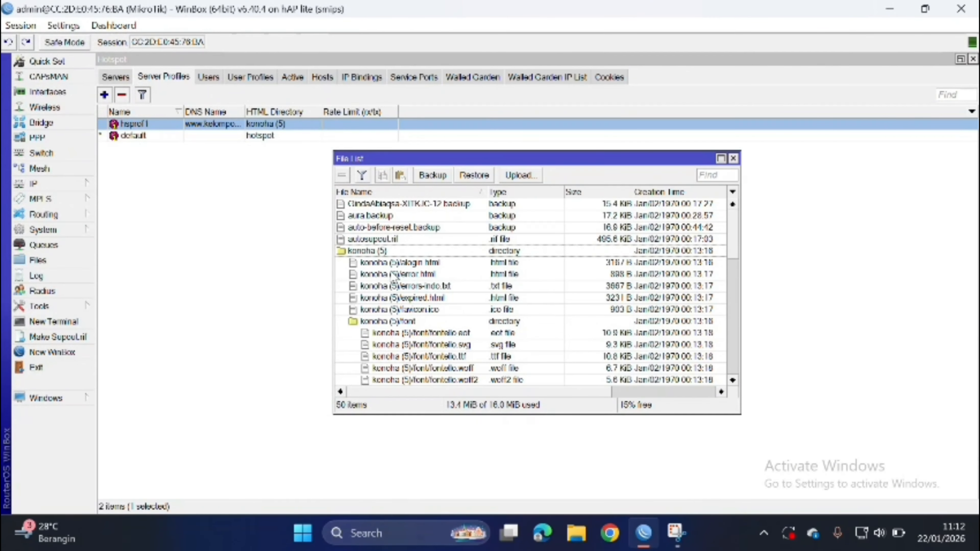
left_click(734, 159)
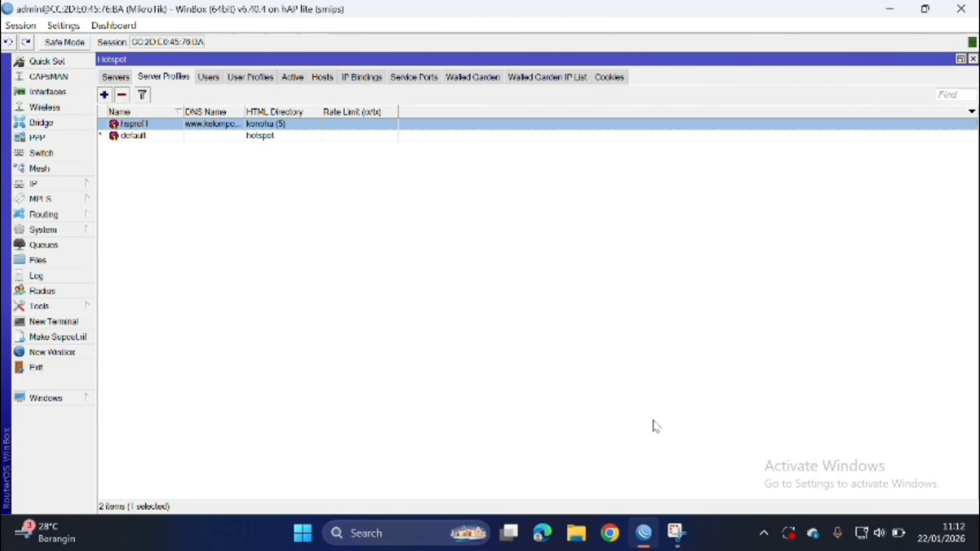
left_click(622, 535)
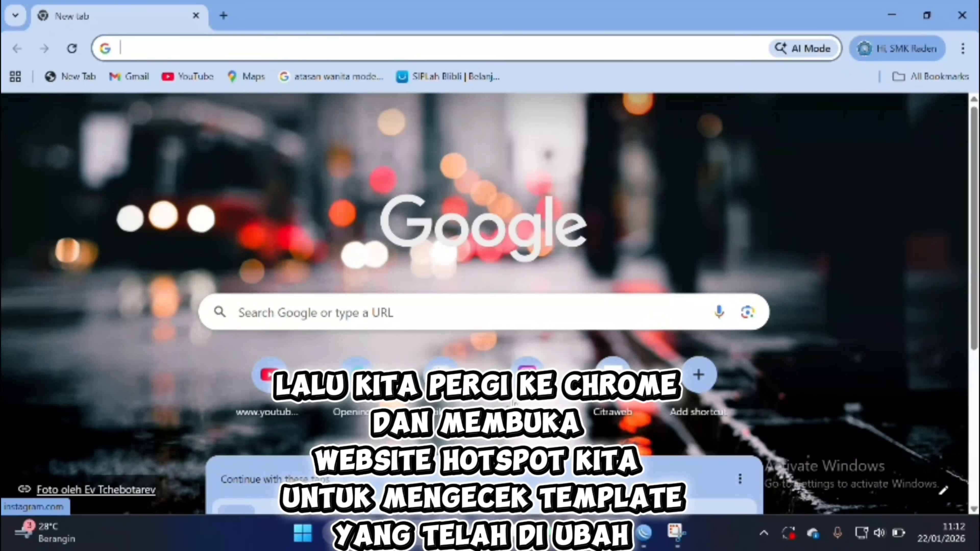
type("Ww")
key("BackSpace")
key("BackSpace")
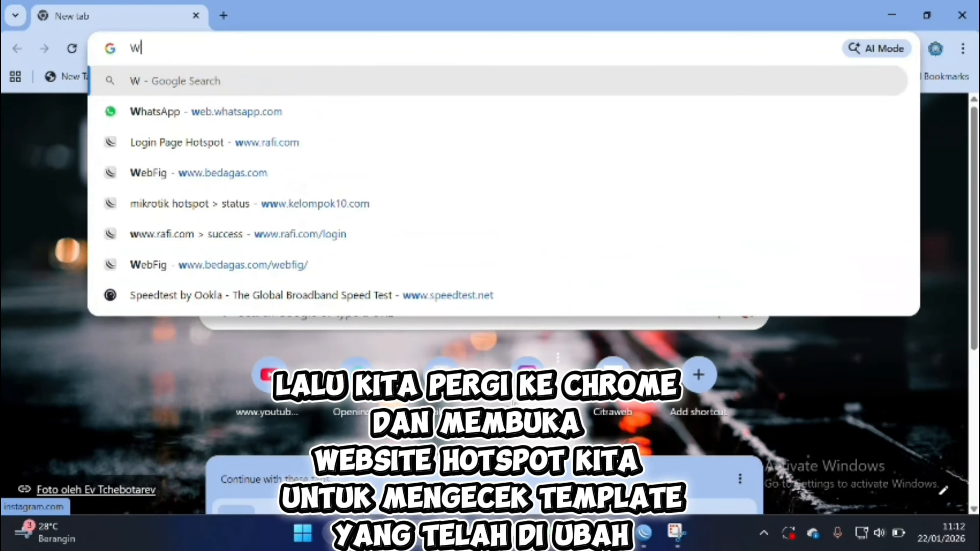
key("BackSpace")
type("www.")
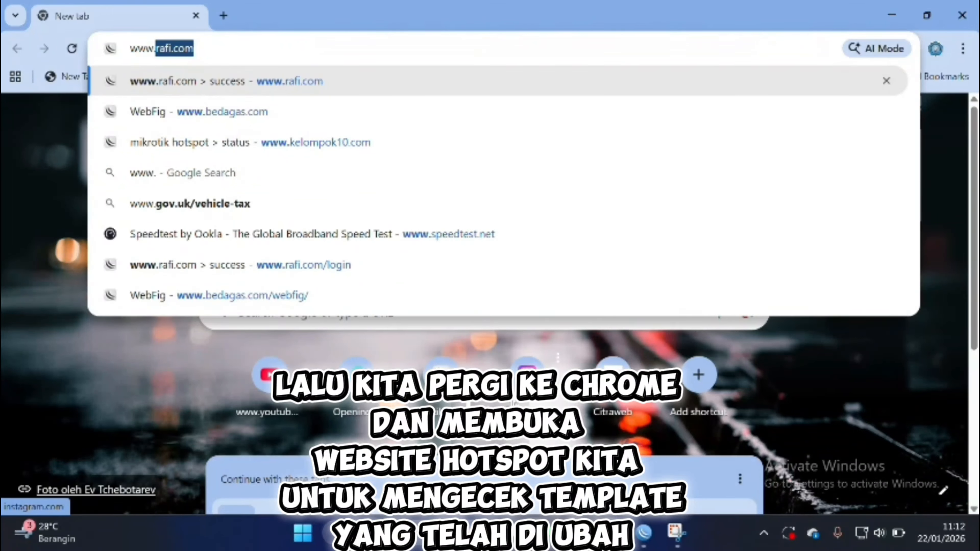
type("kelompok")
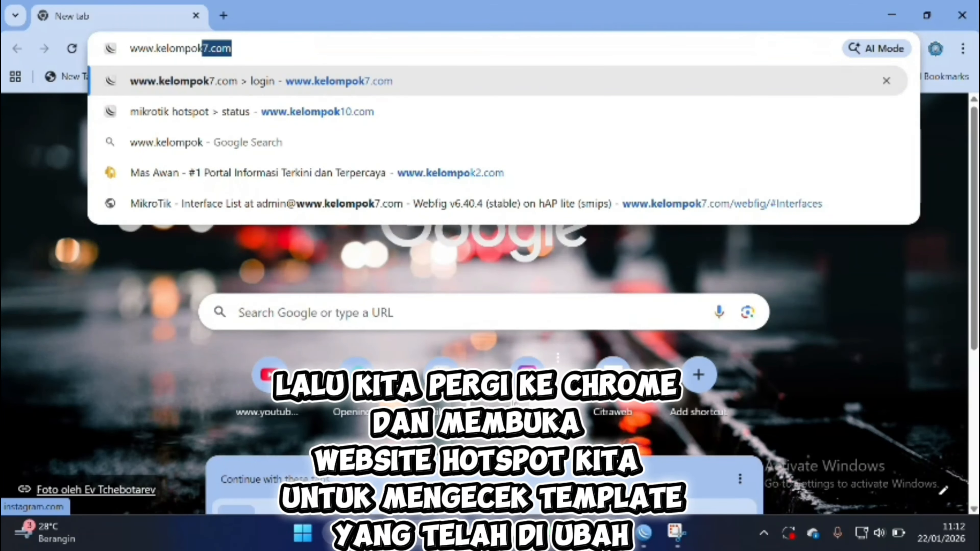
type("7.")
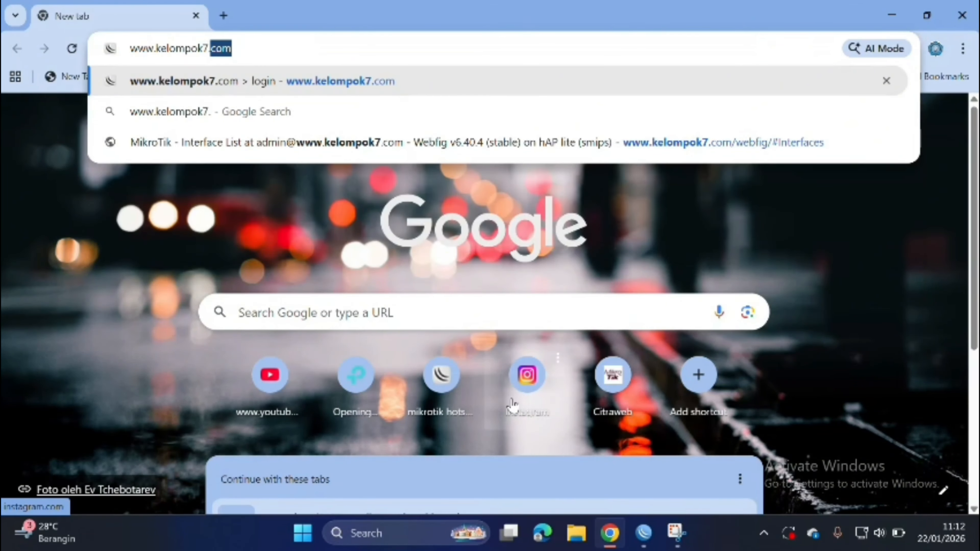
type("com")
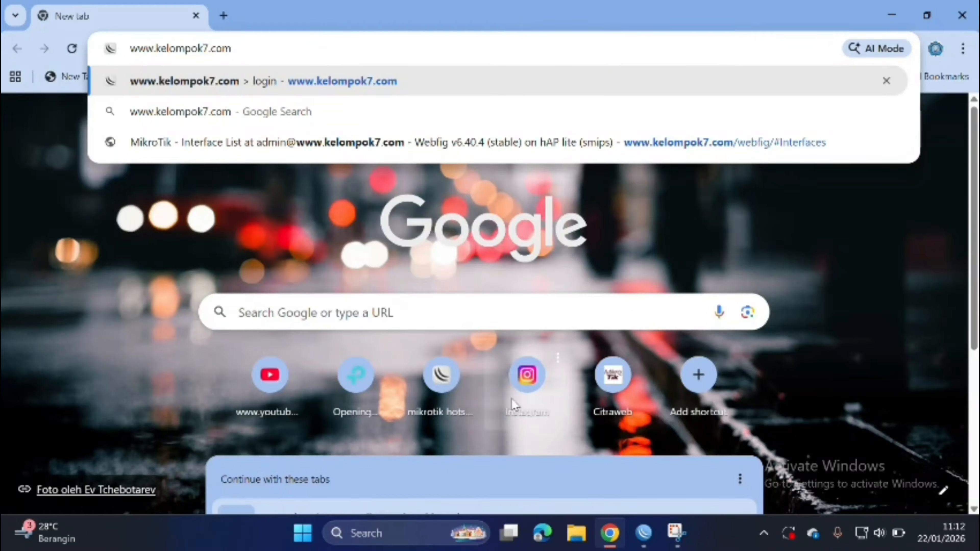
key("Return")
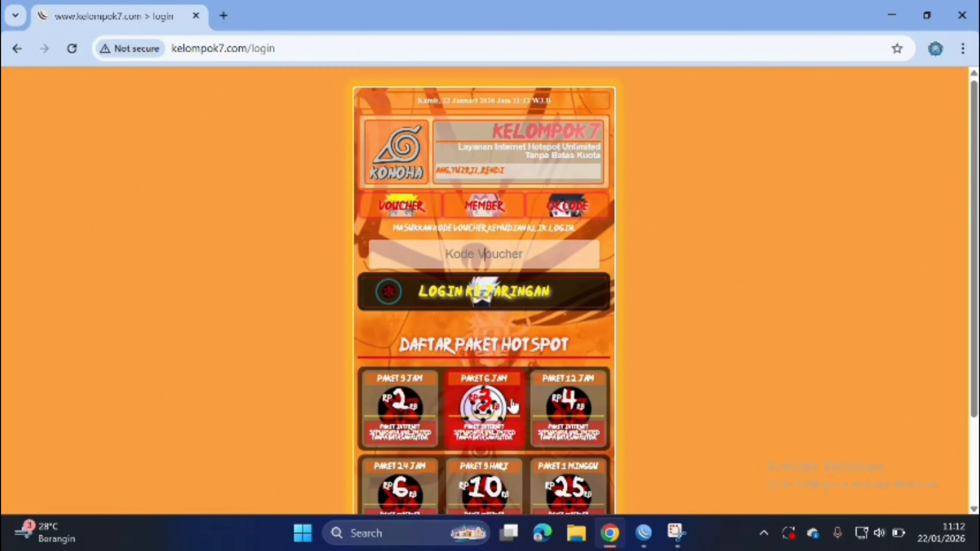
scroll(498, 175, "up", 5)
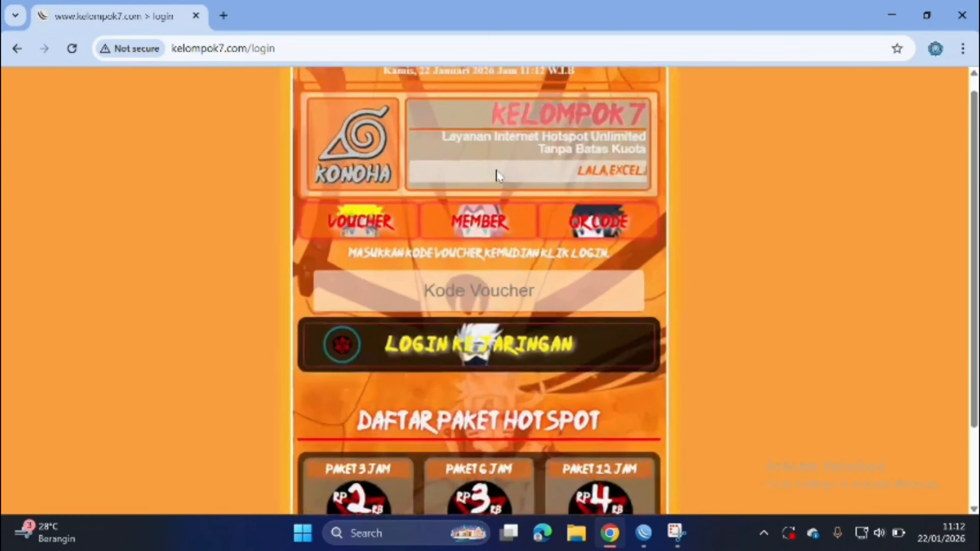
scroll(498, 176, "up", 2)
scroll(497, 170, "up", 3)
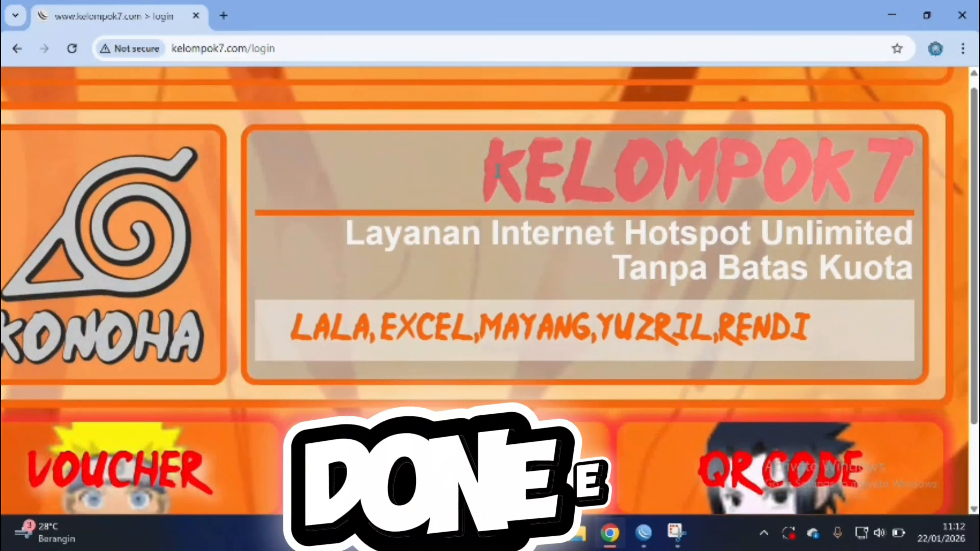
scroll(497, 170, "right", 4)
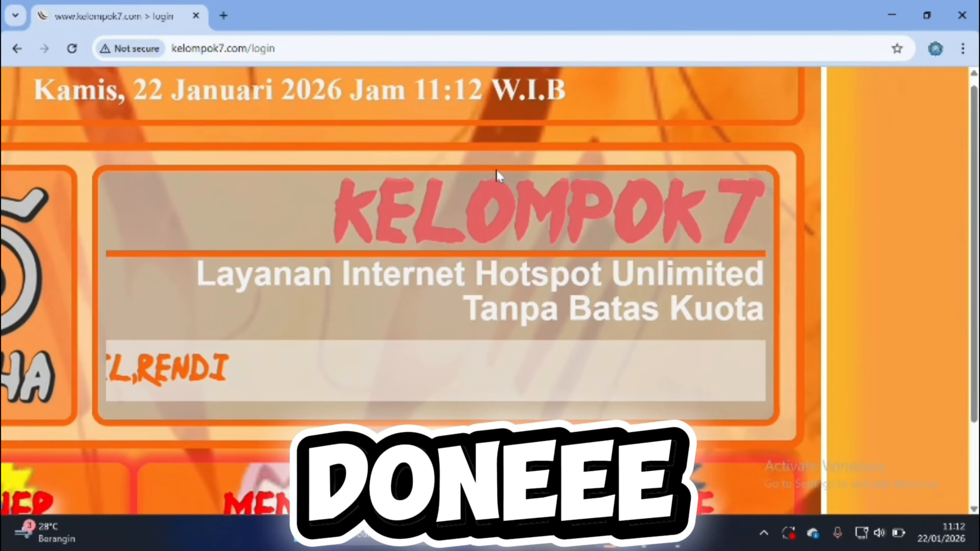